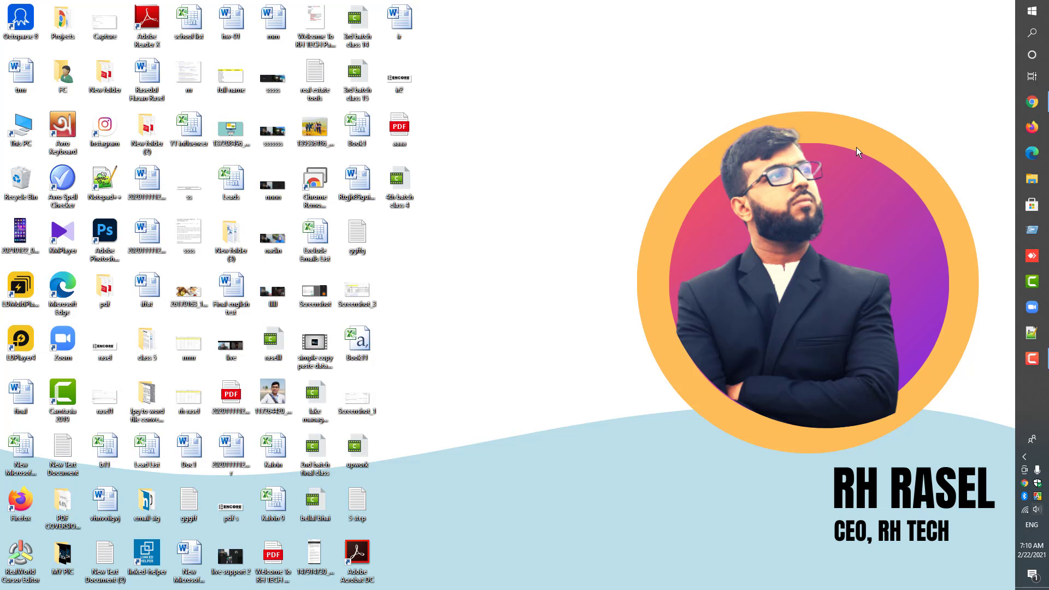
Switch to Chrome and read the buyer's brief in the "Emergency" email, including the brand sites, image naming rules and attachments.
click(1044, 104)
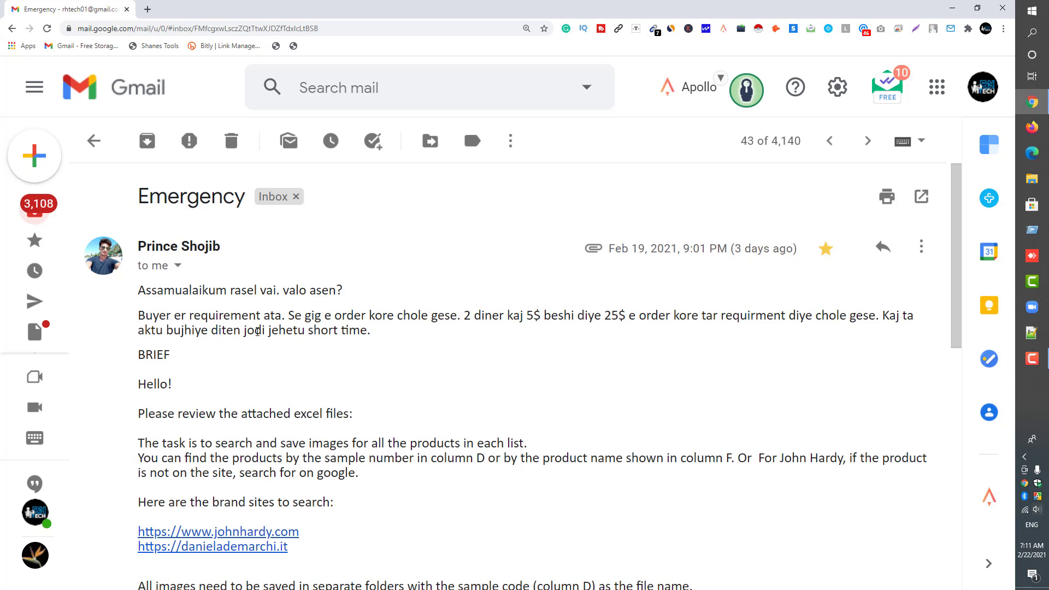
scroll(307, 335, down, 10)
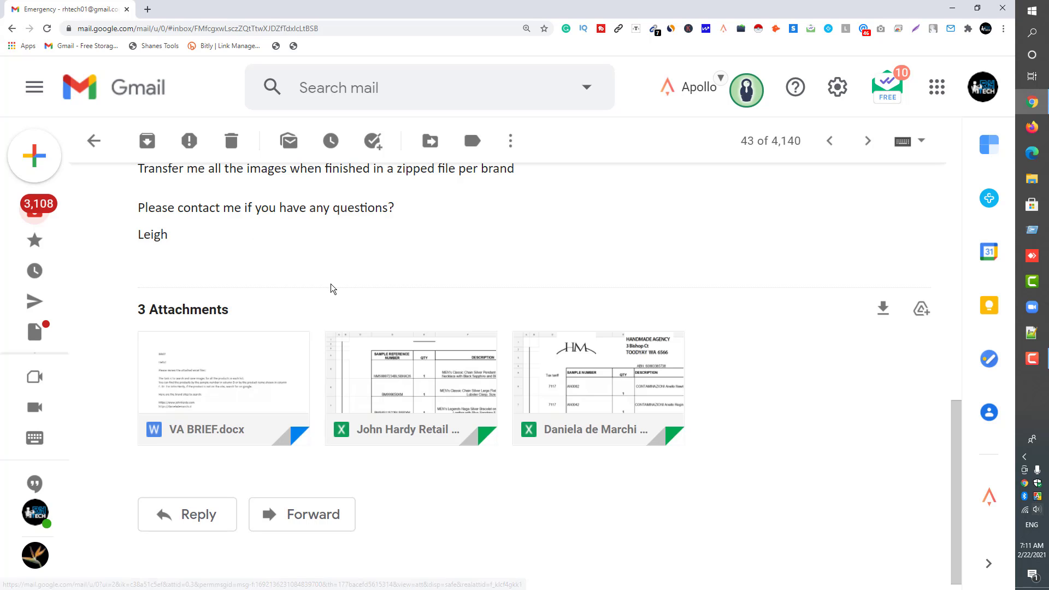
scroll(331, 288, up, 2)
scroll(332, 286, up, 1)
scroll(273, 339, down, 3)
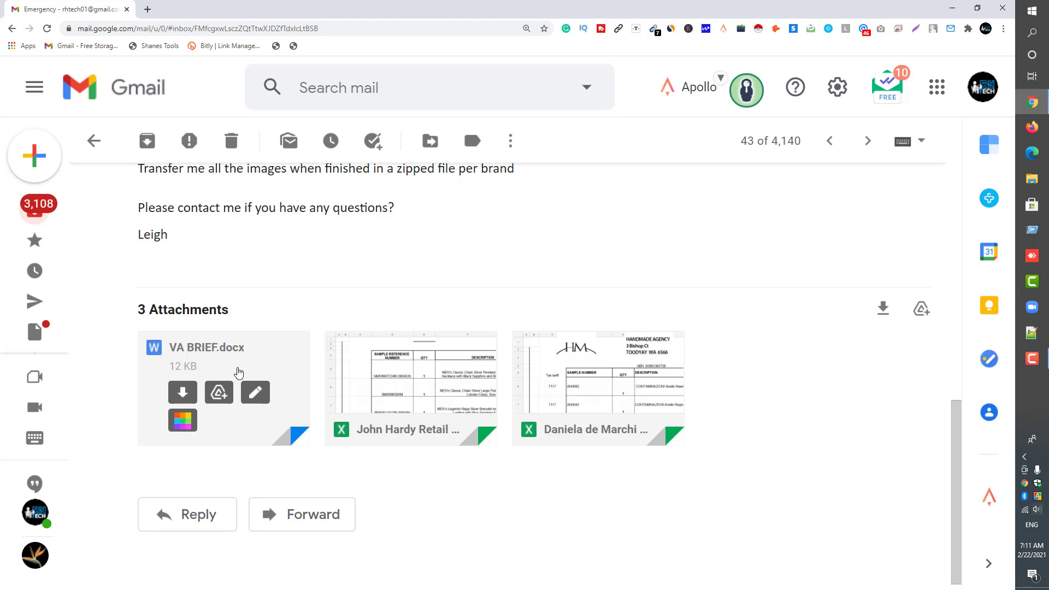
scroll(237, 366, up, 2)
scroll(238, 364, up, 5)
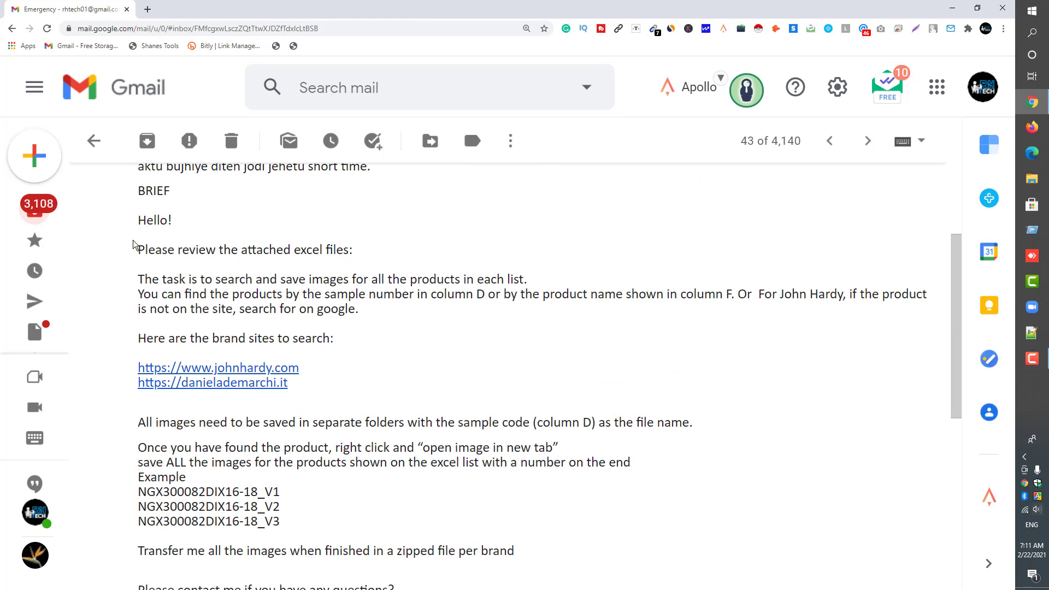
scroll(458, 317, up, 2)
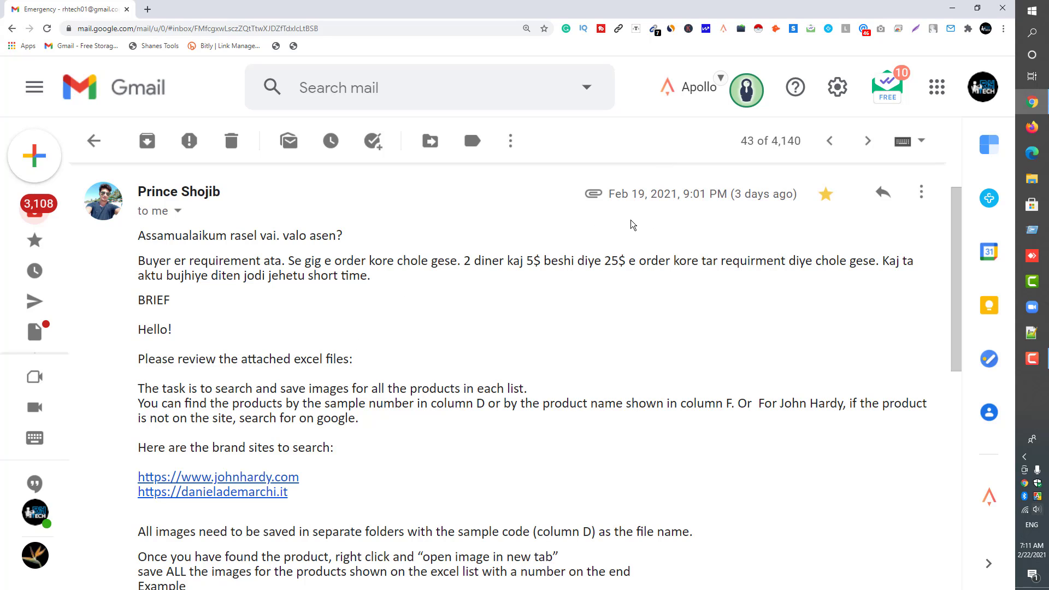
scroll(303, 346, down, 1)
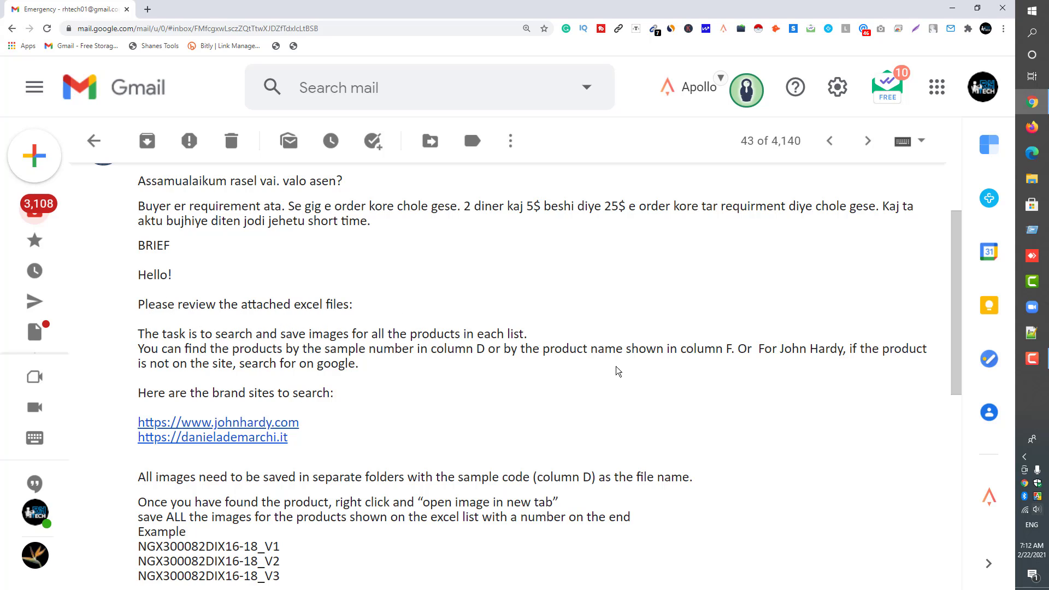
scroll(600, 373, down, 7)
Preview the John Hardy Retail pricelist attachment, check which apps can open it, and return to the email.
mouse_move(438, 435)
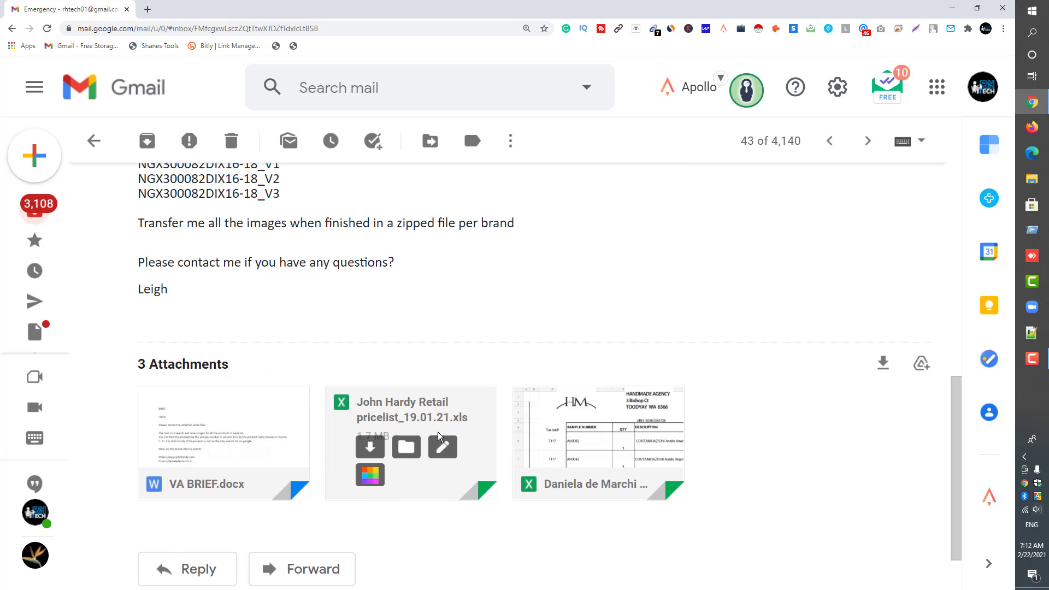
click(420, 414)
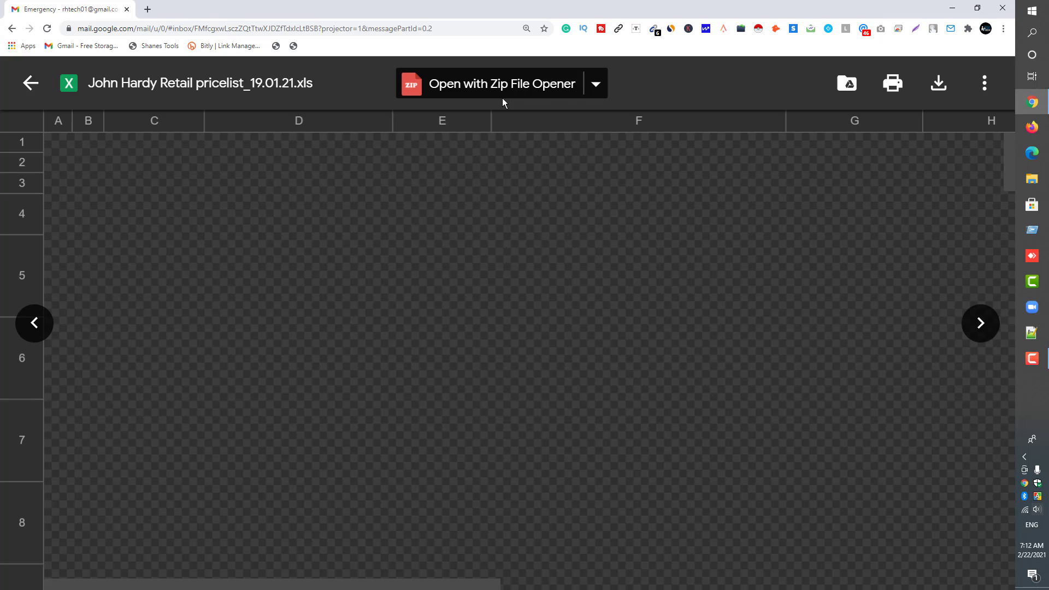
click(596, 87)
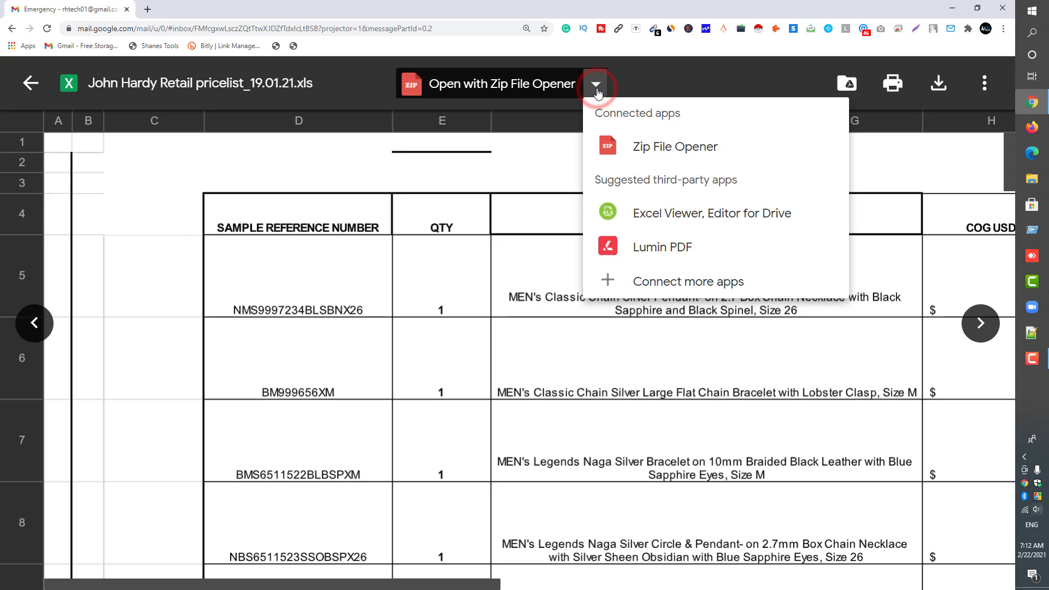
click(474, 171)
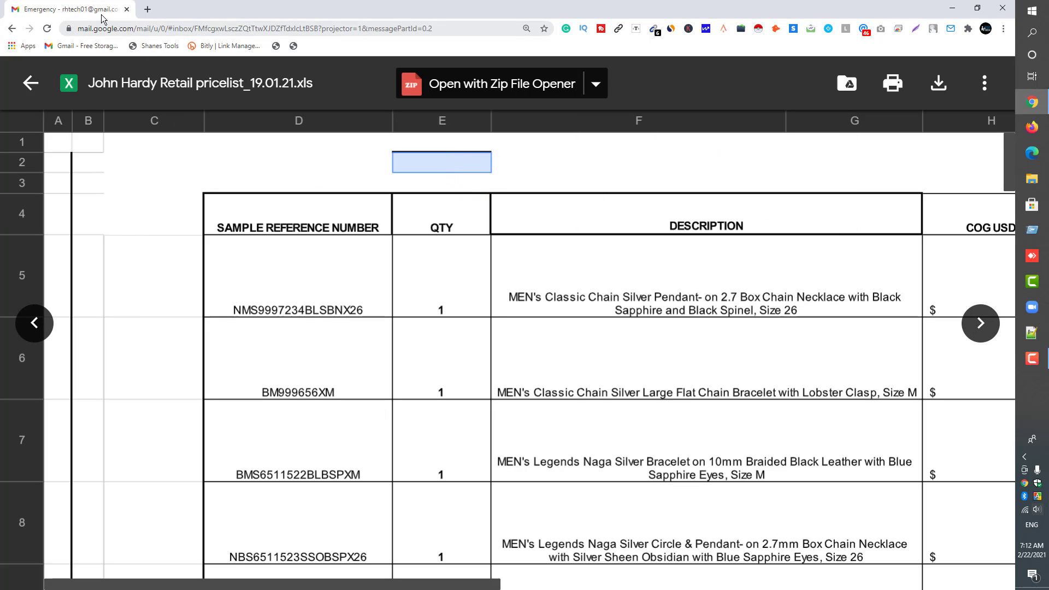
click(31, 83)
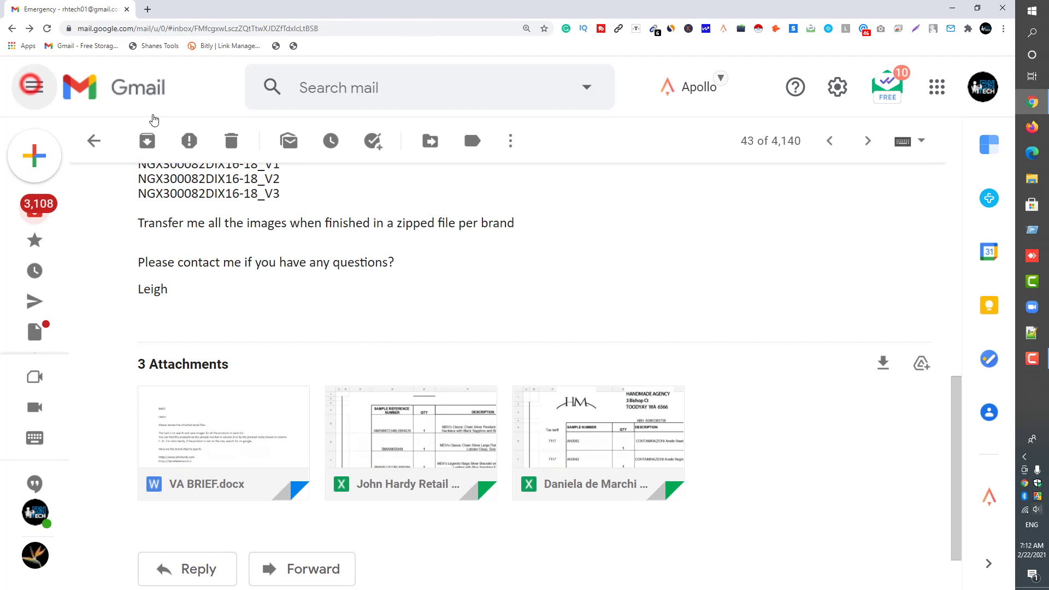
Download the John Hardy pricelist, the Daniela de Marchi pricelist and VA BRIEF.docx by opening each attachment link in a new tab.
right_click(399, 399)
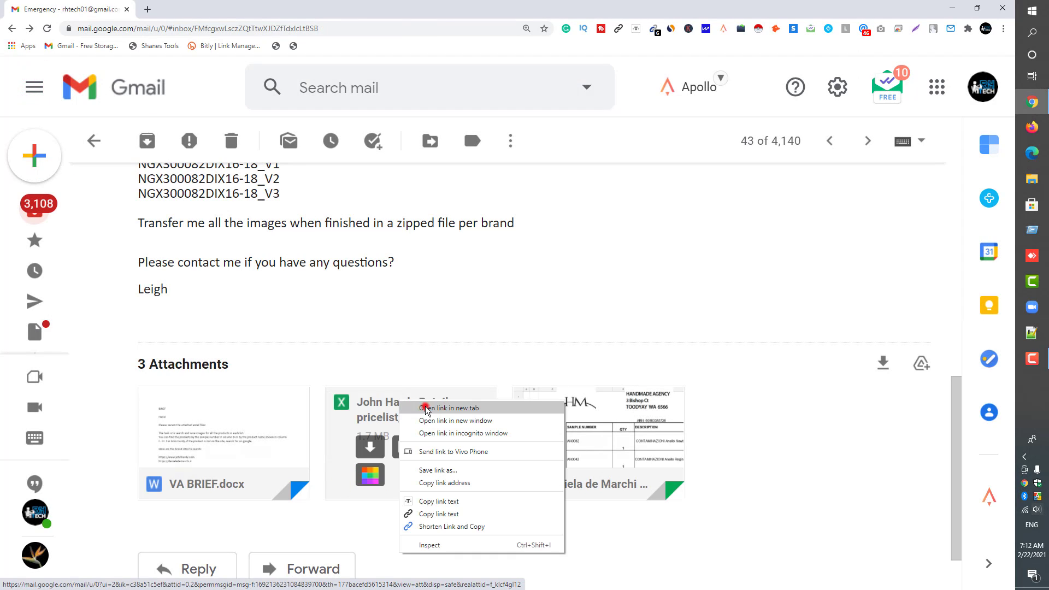
click(425, 407)
right_click(606, 396)
click(620, 401)
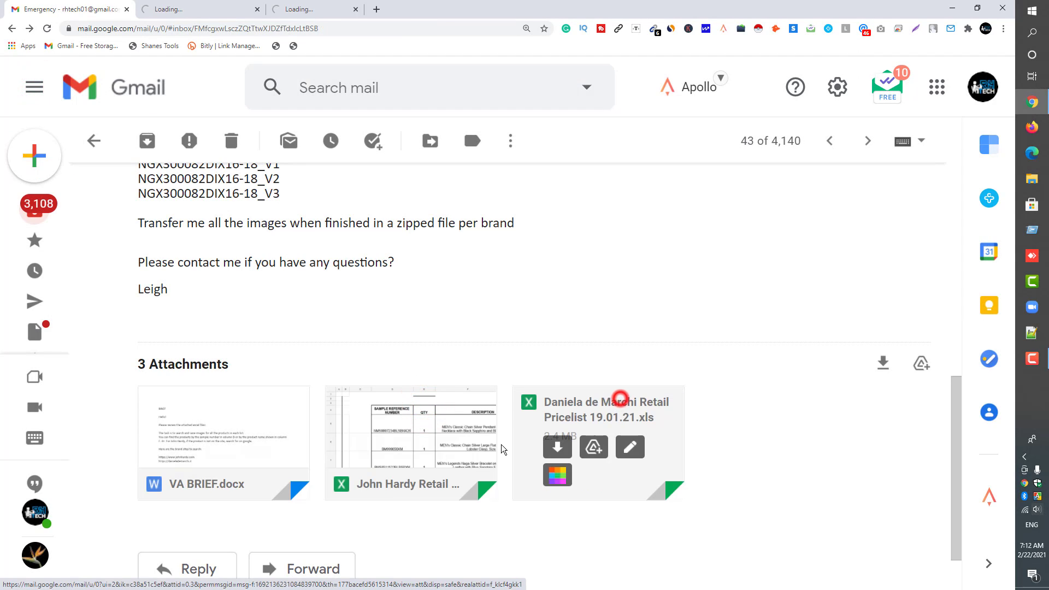
right_click(208, 405)
click(228, 412)
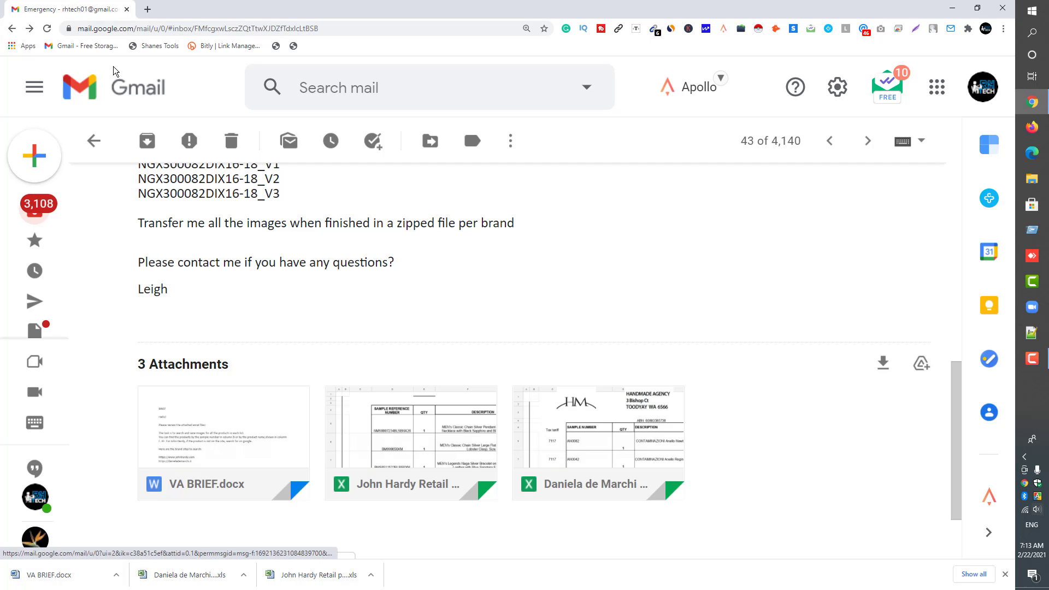
Open the downloaded John Hardy Retail pricelist in Excel and enable editing for it.
scroll(268, 313, up, 7)
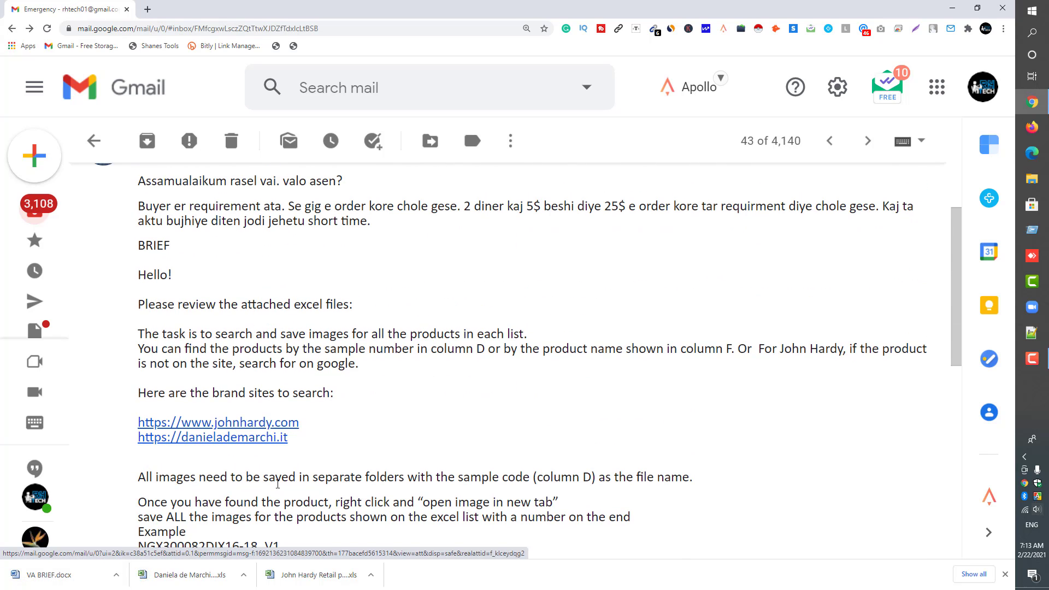
scroll(154, 388, up, 1)
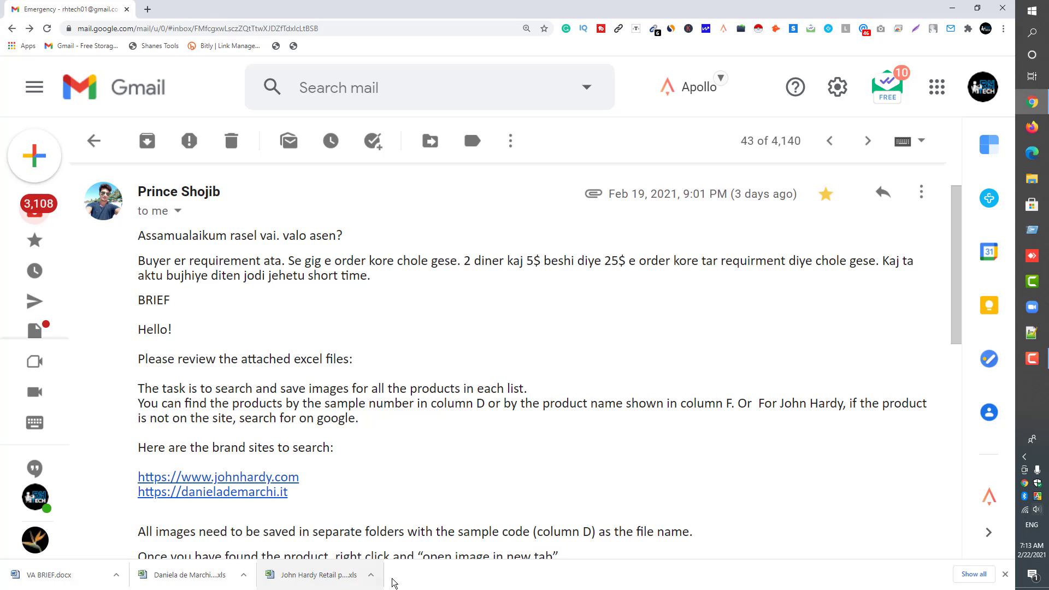
click(371, 576)
click(393, 505)
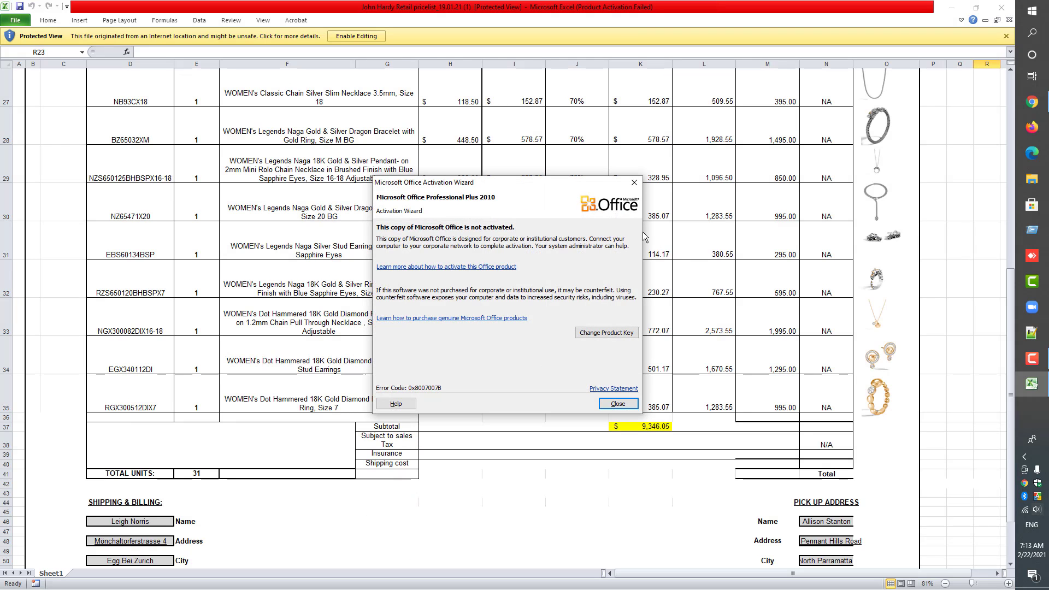
click(634, 183)
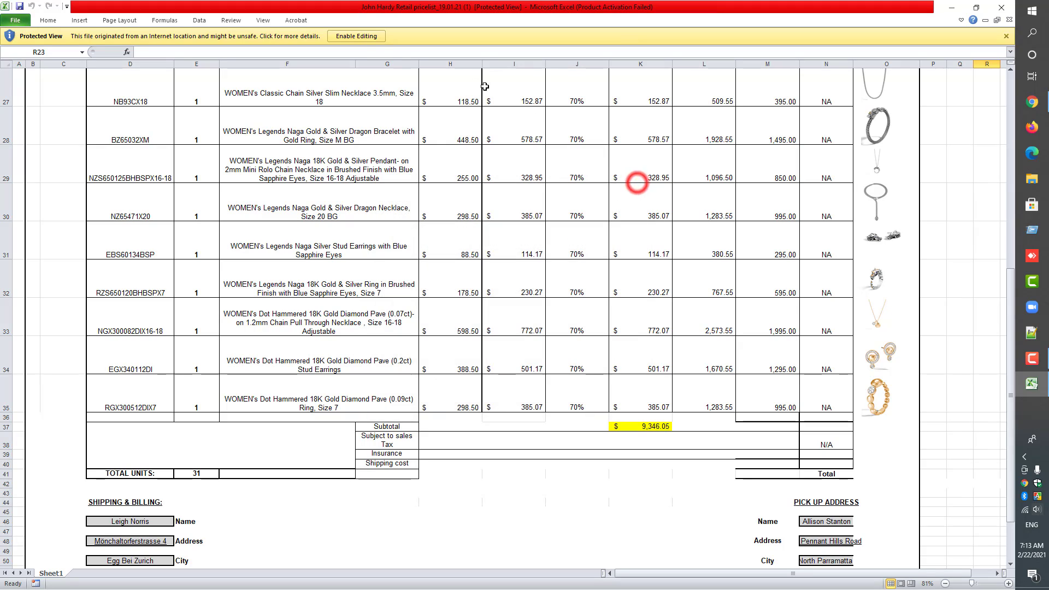
click(369, 36)
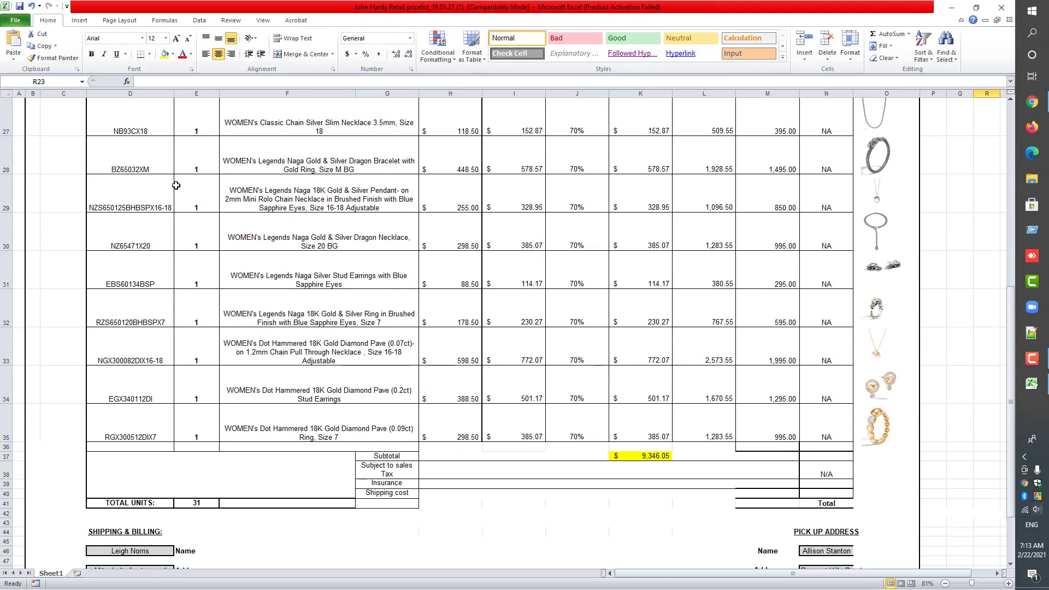
Review the pricelist's header row from SAMPLE REFERENCE NUMBER and DESCRIPTION across to the Sales Tax and Image columns.
scroll(202, 247, up, 4)
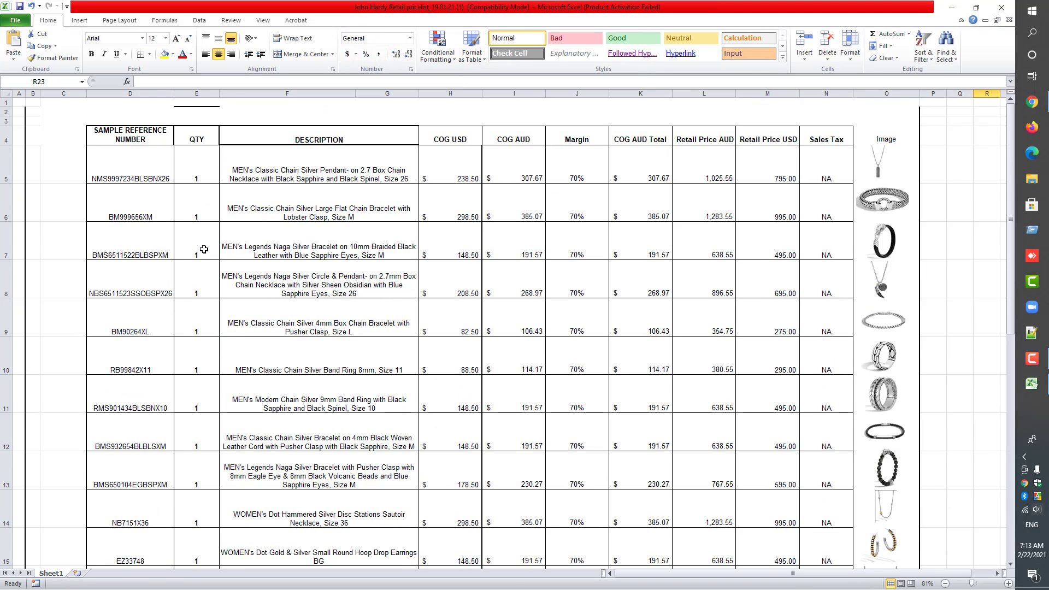
click(140, 139)
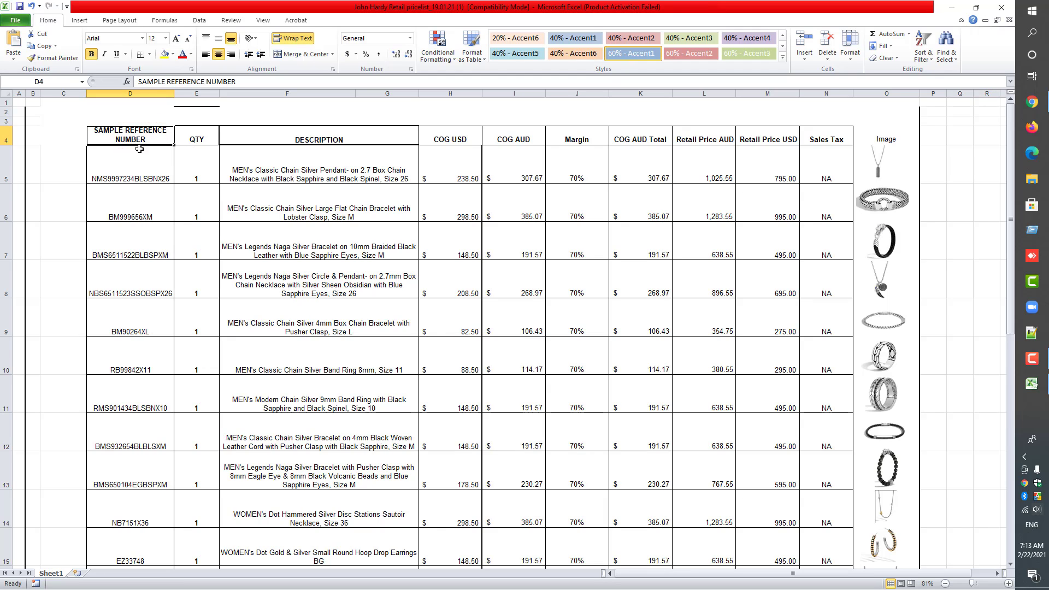
click(204, 139)
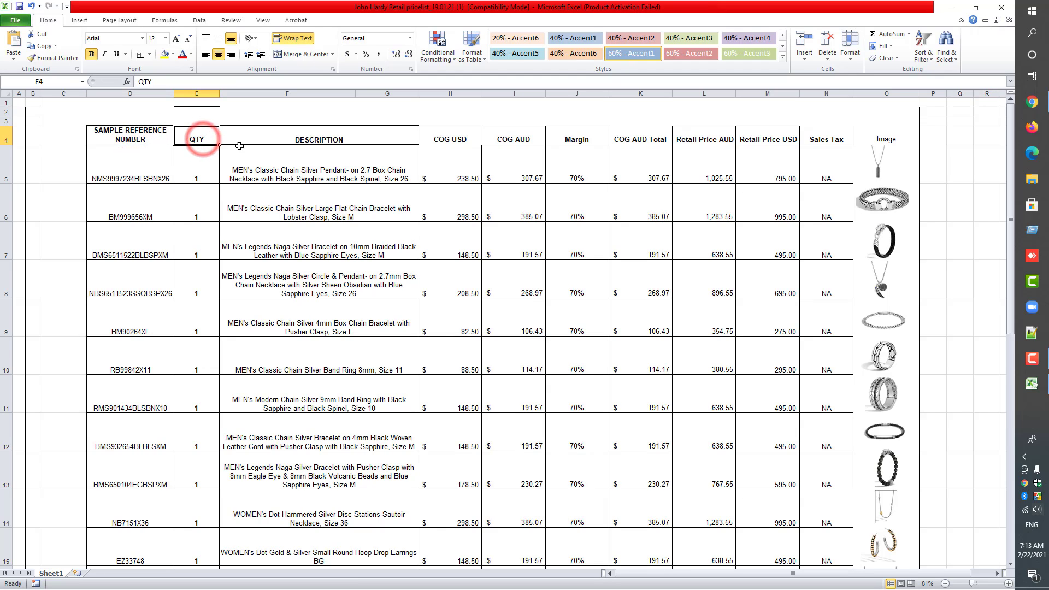
click(340, 132)
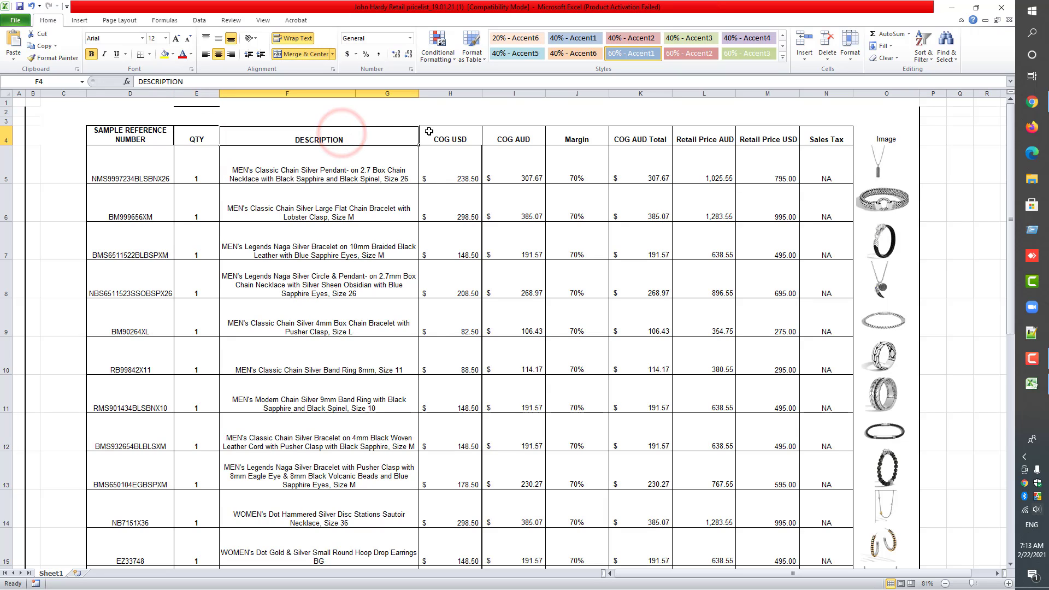
click(450, 136)
click(501, 134)
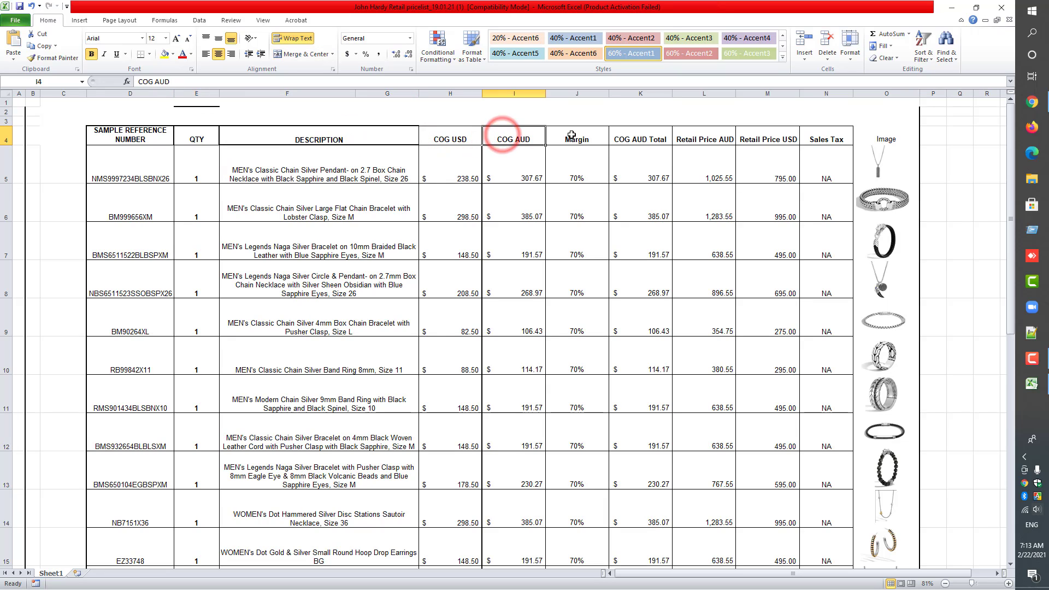
click(572, 133)
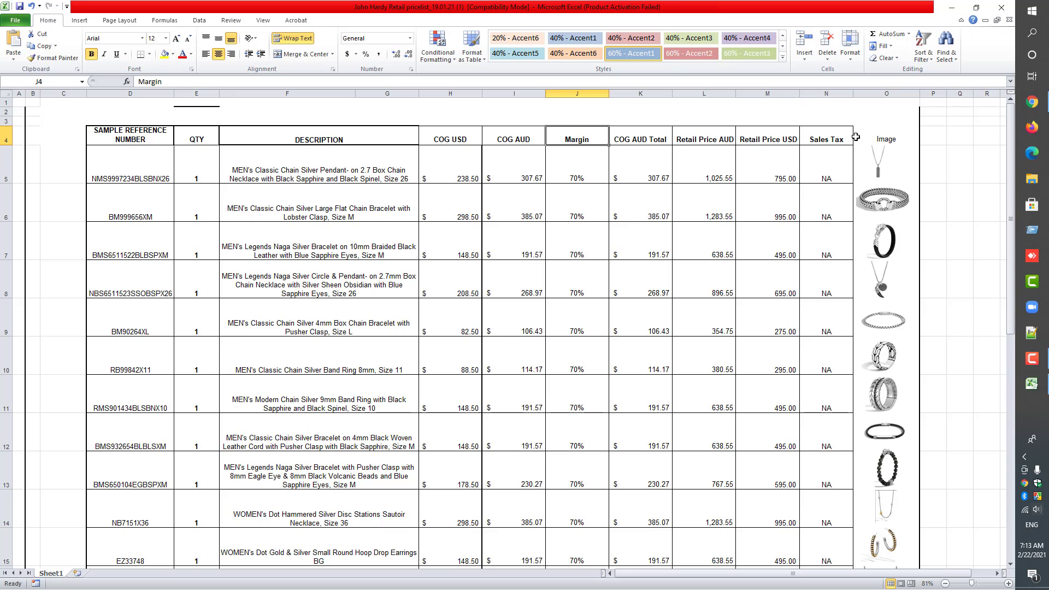
click(835, 137)
click(881, 134)
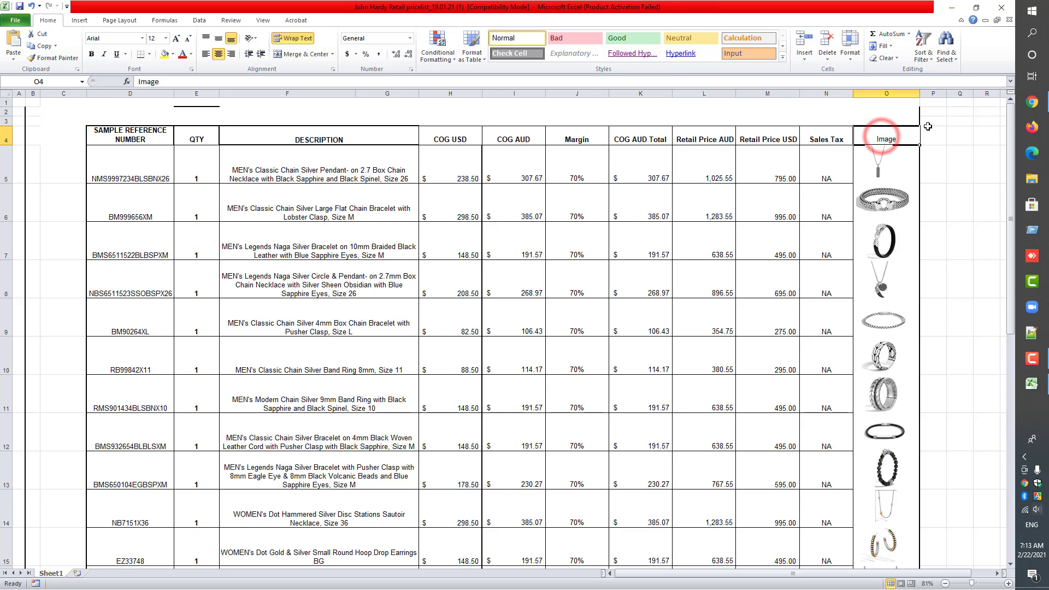
Compare the email's instructions for finding products by sample number or name with the John Hardy pricelist in Excel.
click(1031, 105)
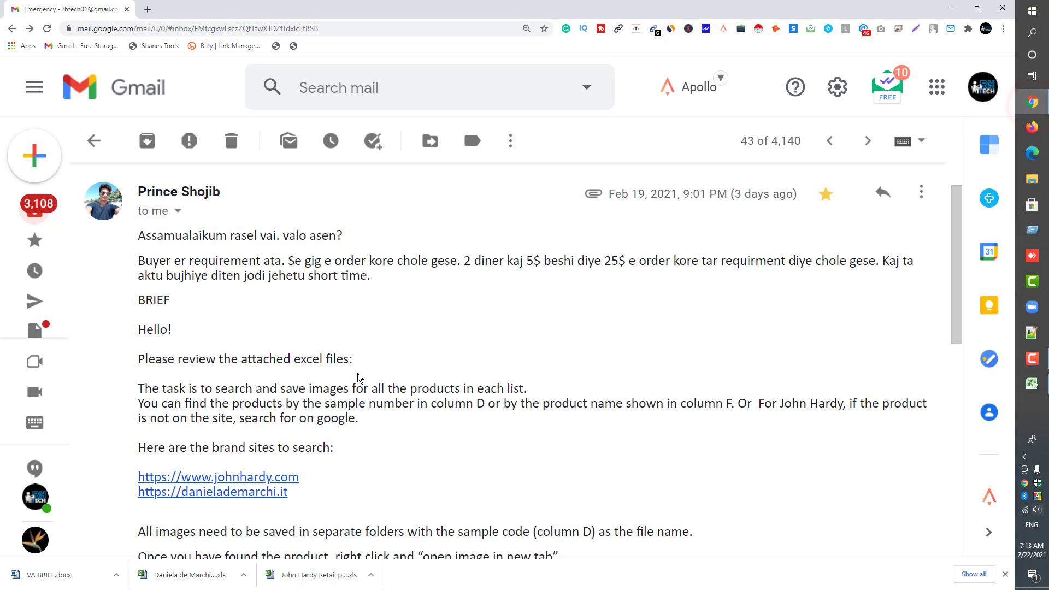
scroll(249, 445, down, 1)
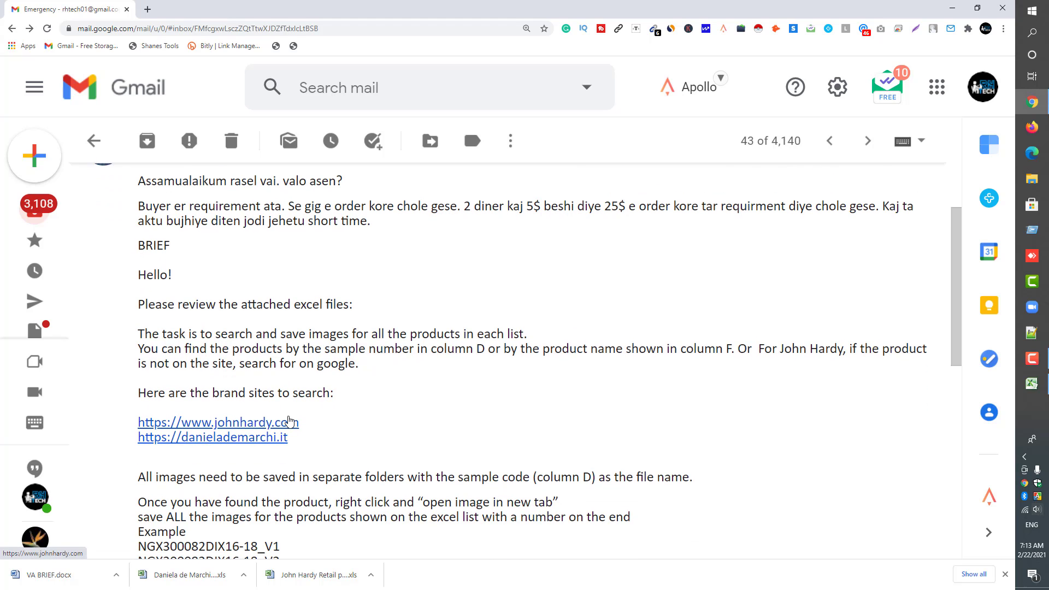
scroll(447, 273, up, 2)
scroll(449, 288, down, 2)
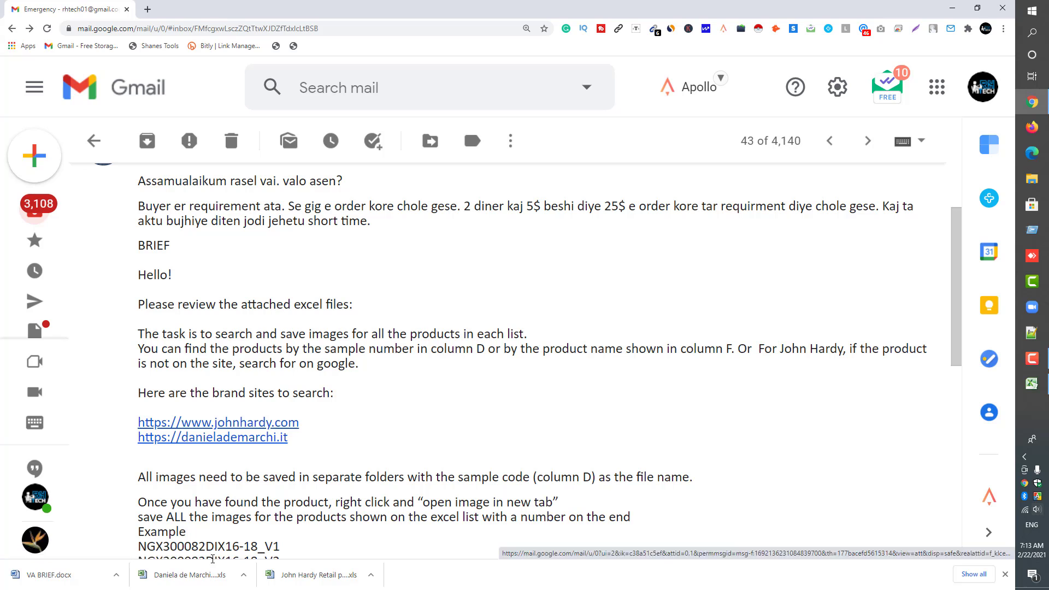
click(1032, 385)
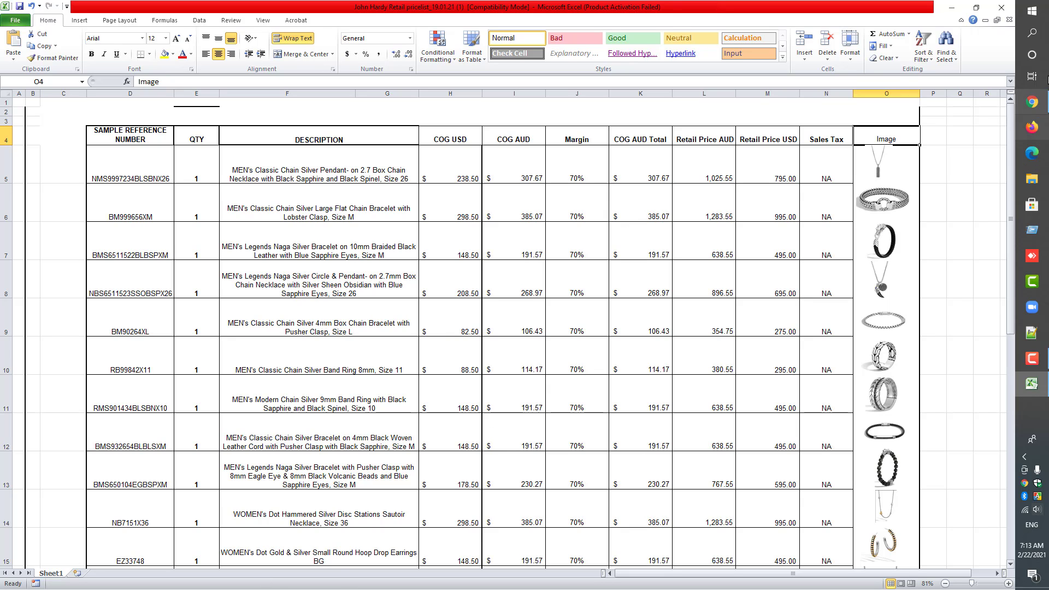
click(1034, 104)
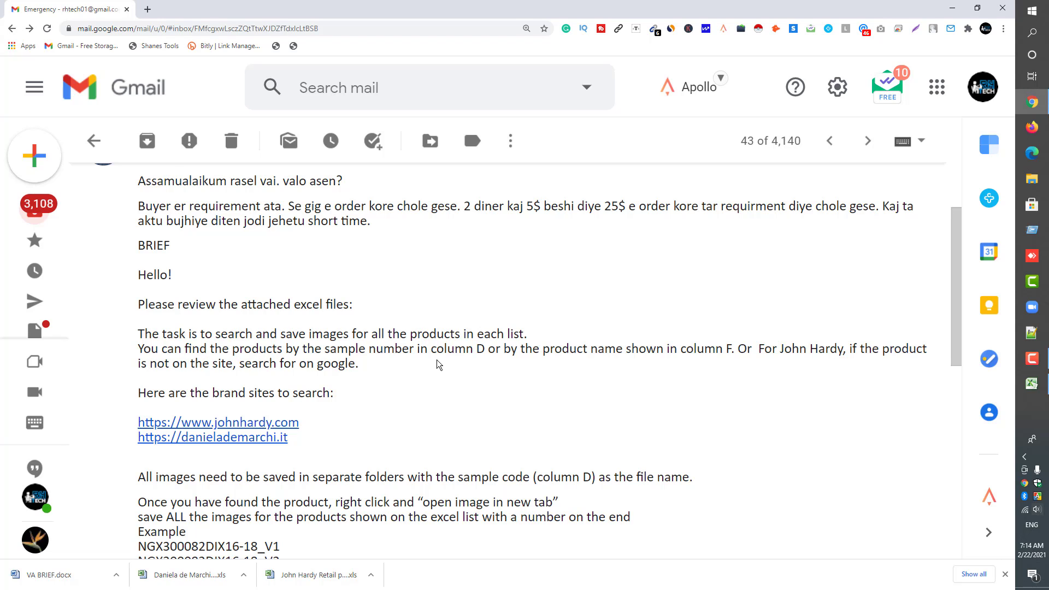
click(1032, 383)
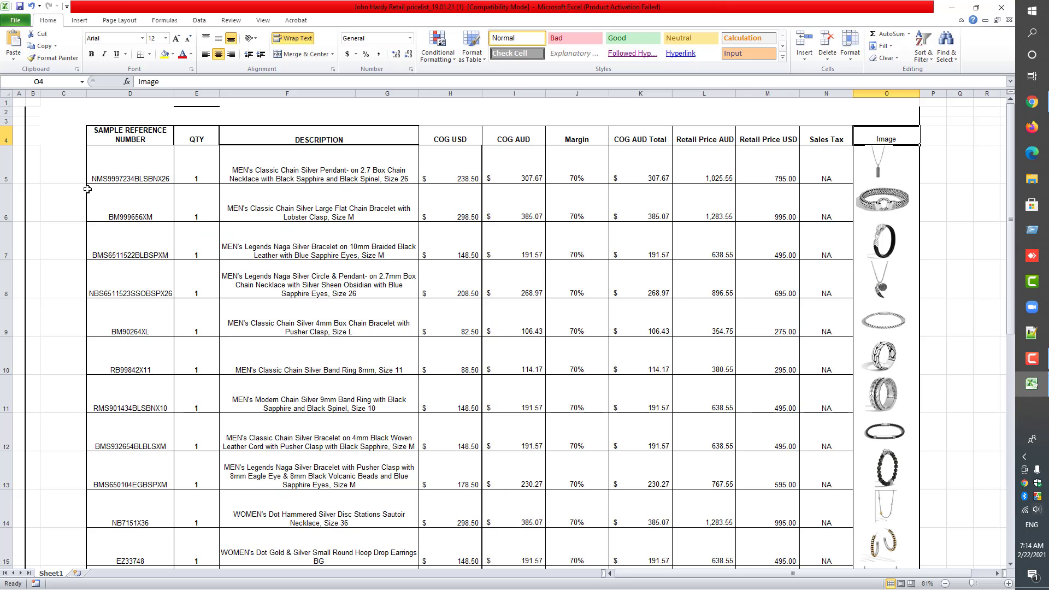
Locate column D with the sample reference numbers in the John Hardy pricelist, checking the column letters from A onward.
click(111, 92)
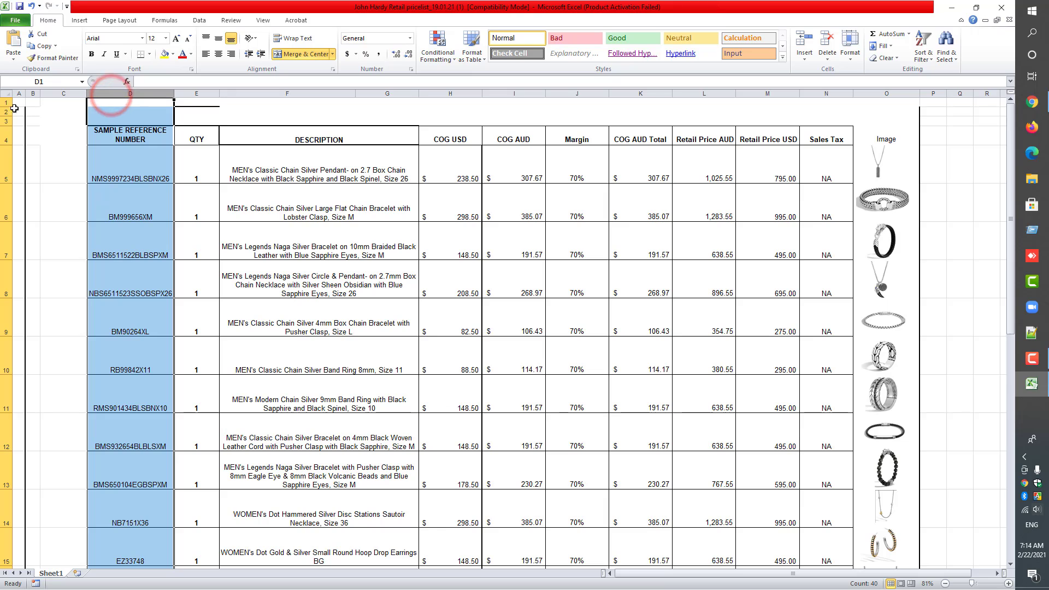
click(4, 104)
drag(4, 104, 5, 180)
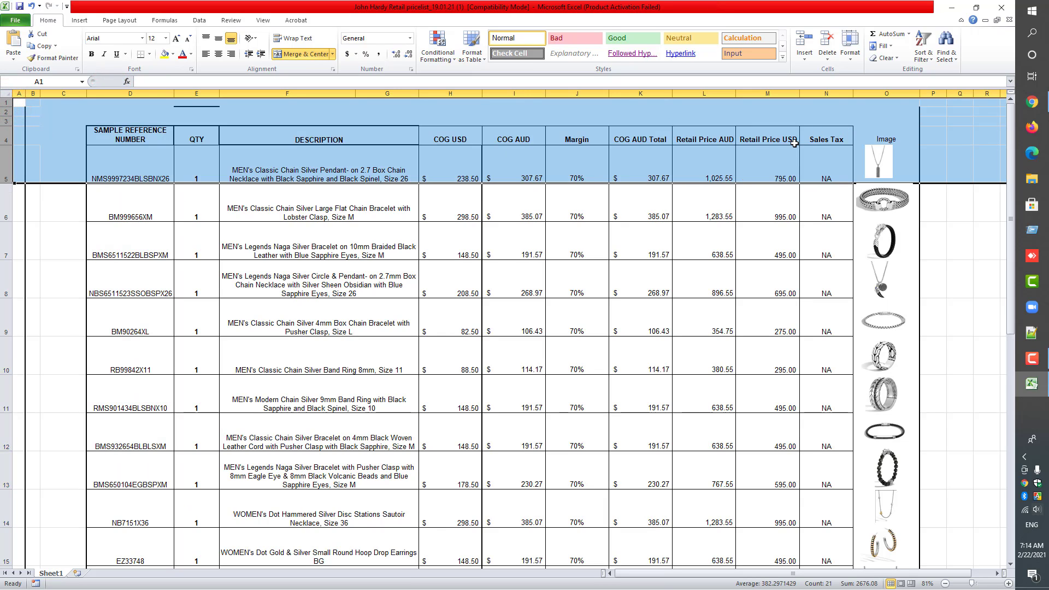
click(19, 93)
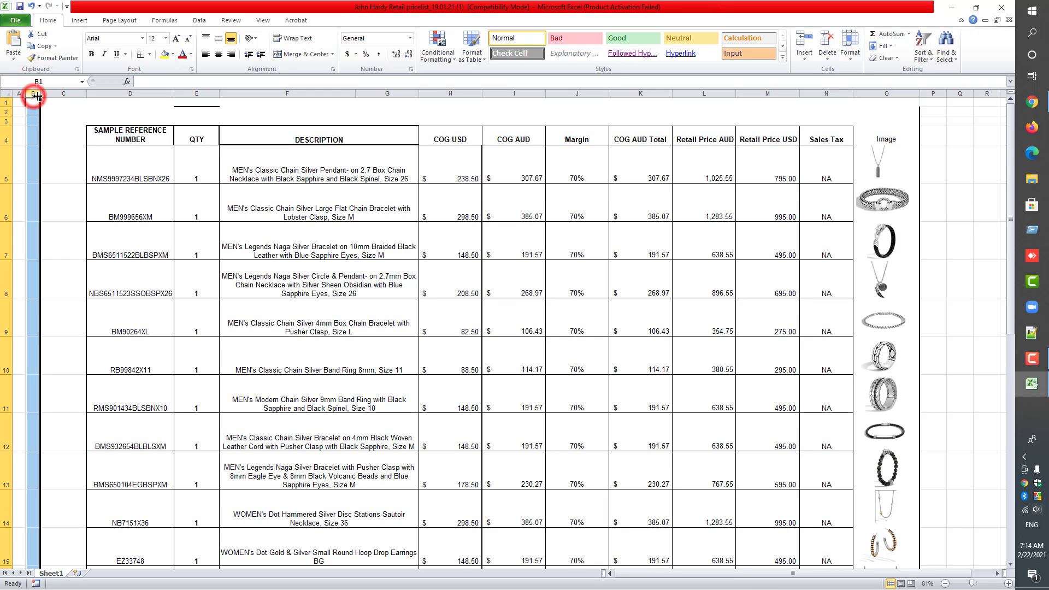
click(68, 93)
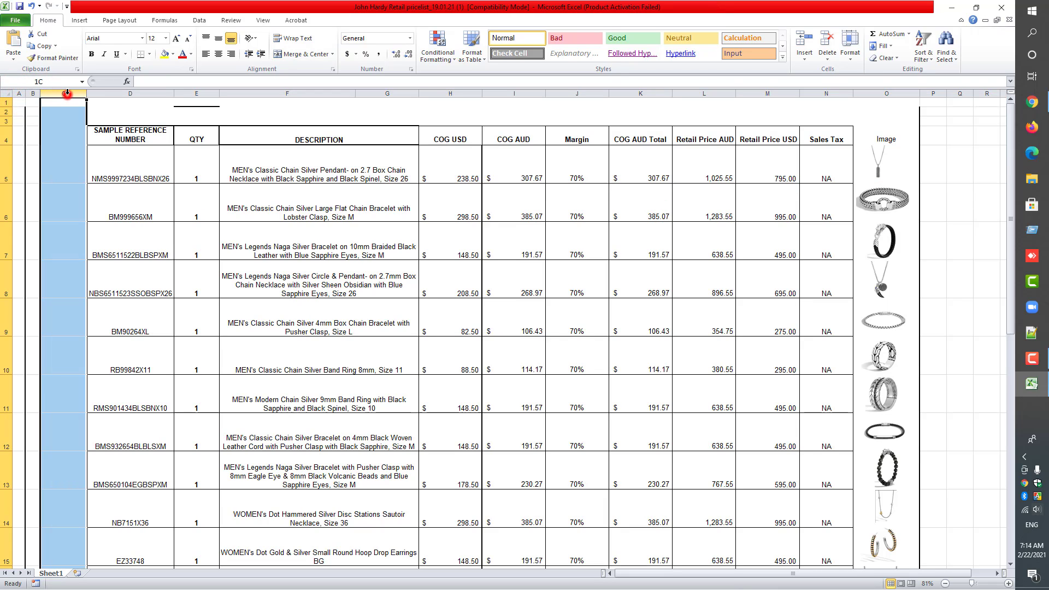
click(130, 93)
click(131, 153)
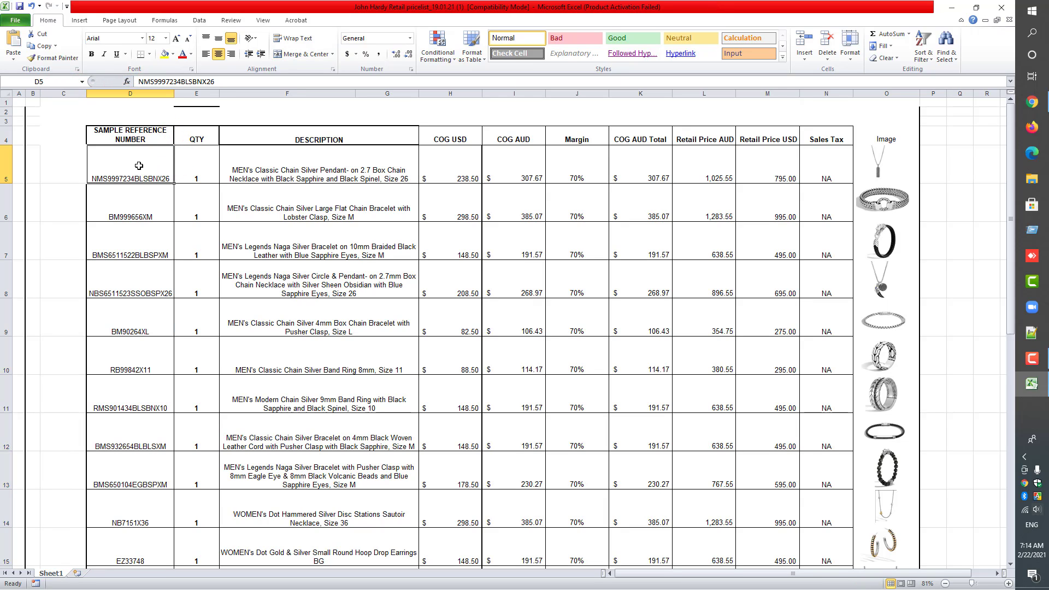
click(129, 94)
Compare the email's instructions on columns D and F with the pricelist's sample number and DESCRIPTION columns.
click(1032, 102)
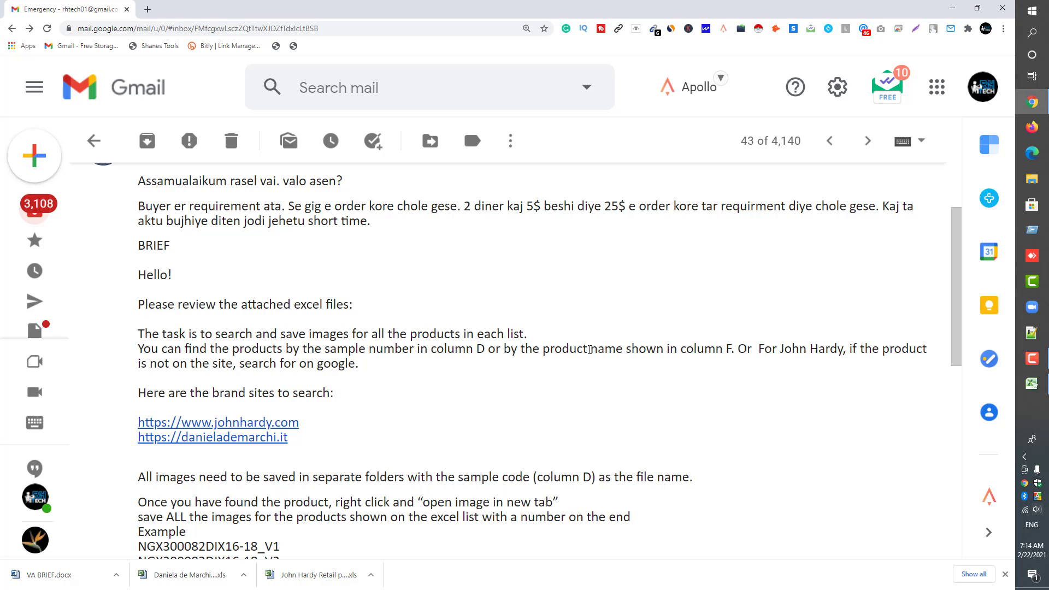
click(1032, 383)
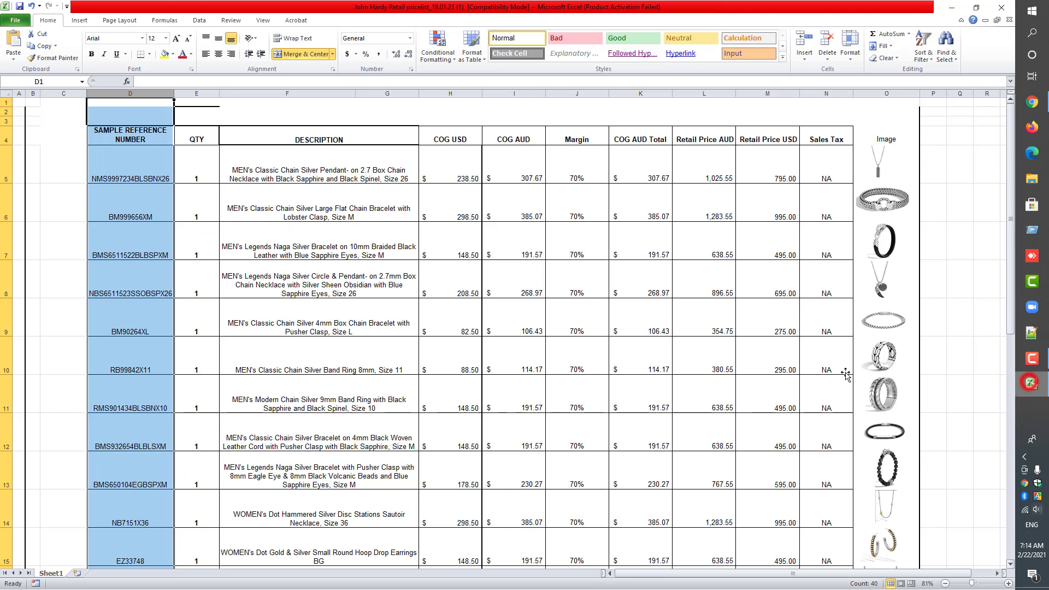
click(288, 101)
click(289, 93)
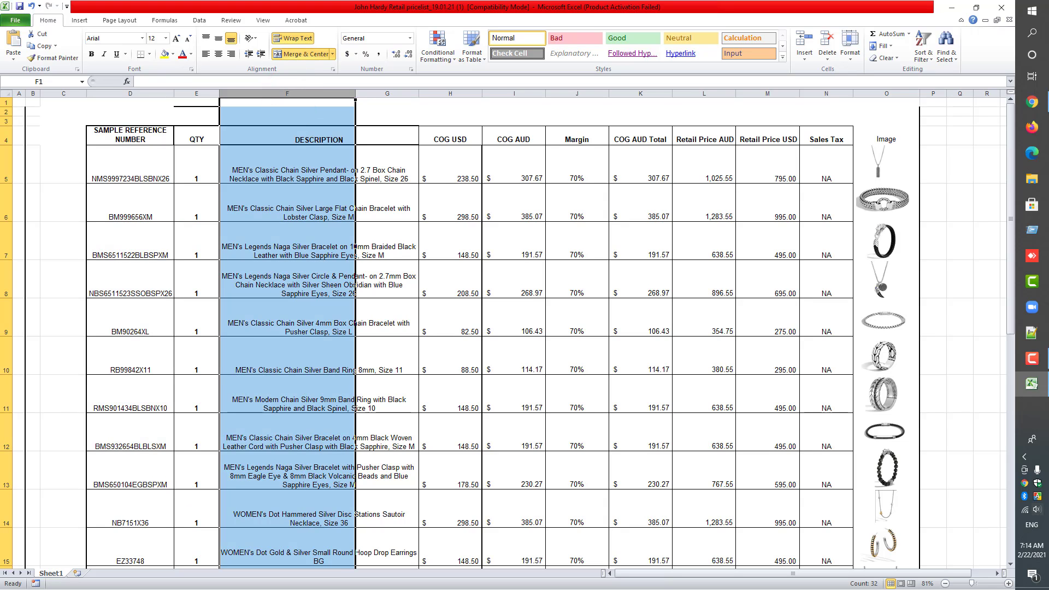
click(1032, 102)
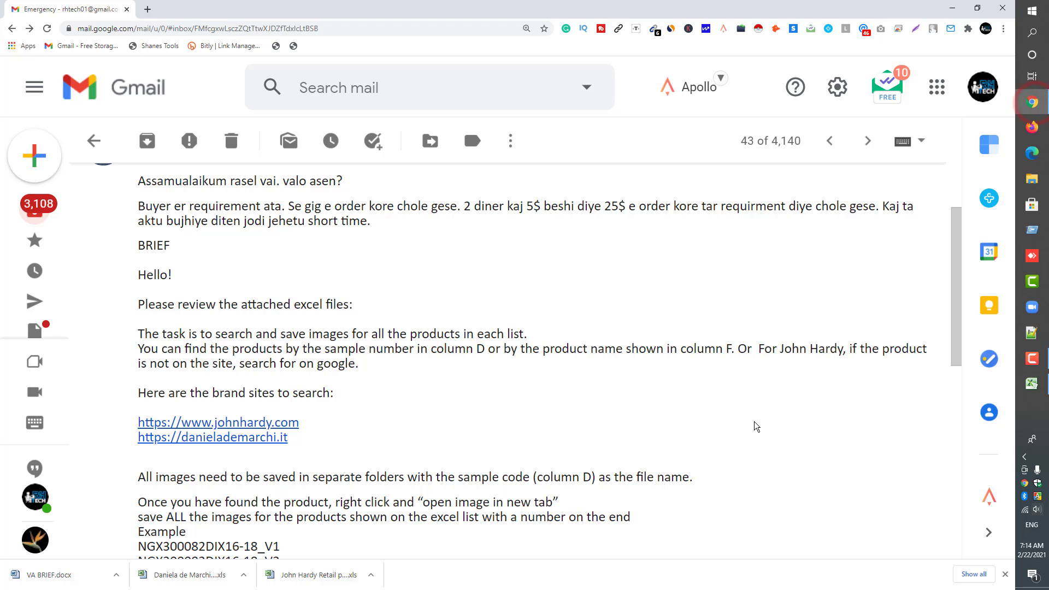
click(1032, 384)
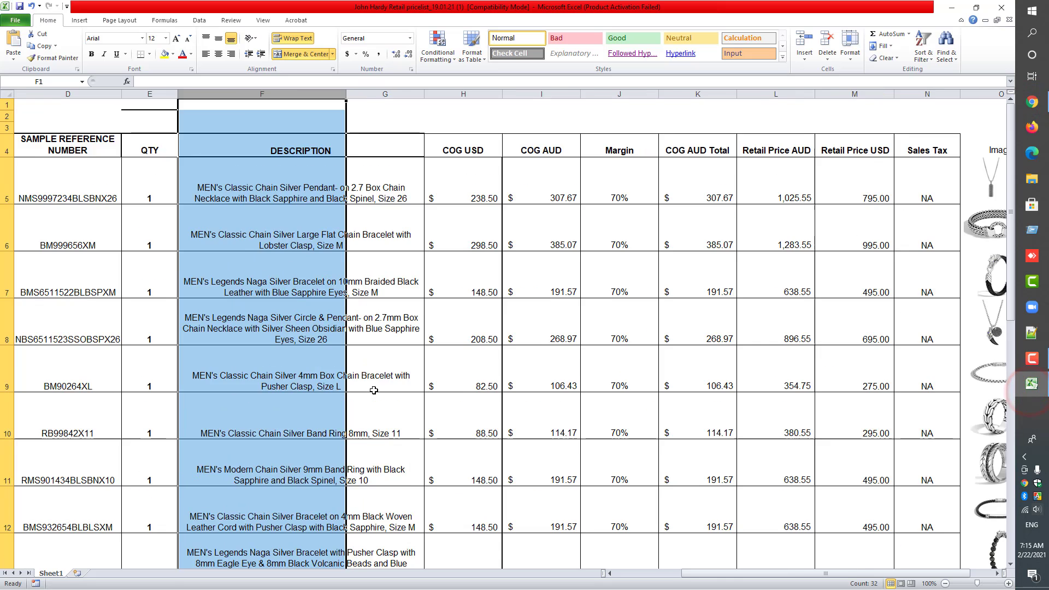
Enlarge the pricelist to 115% and examine the SAMPLE REFERENCE NUMBER column D and the DESCRIPTION column F.
scroll(374, 391, up, 1)
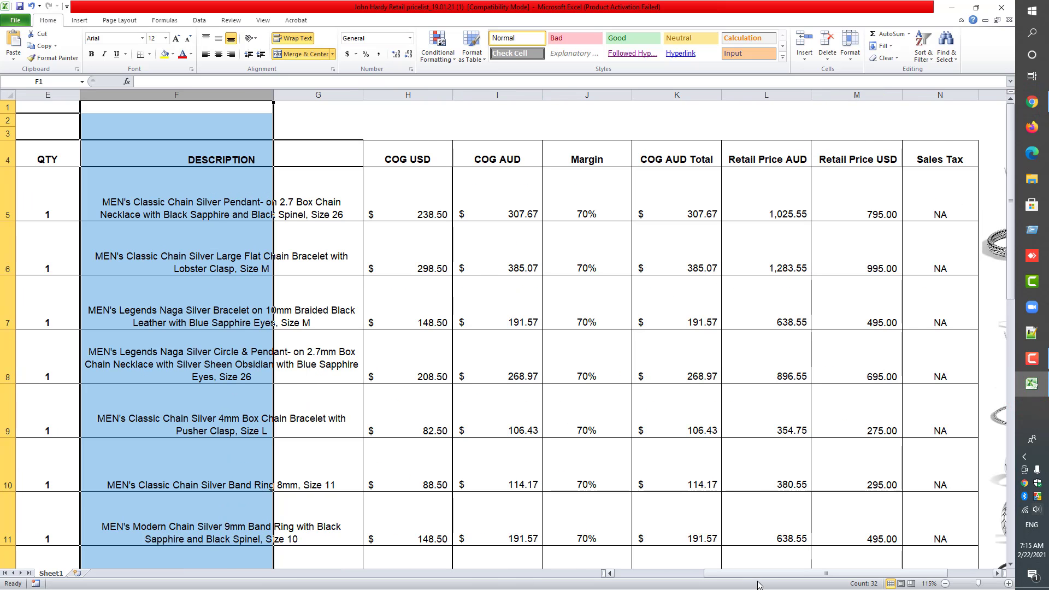
drag(757, 573, 668, 573)
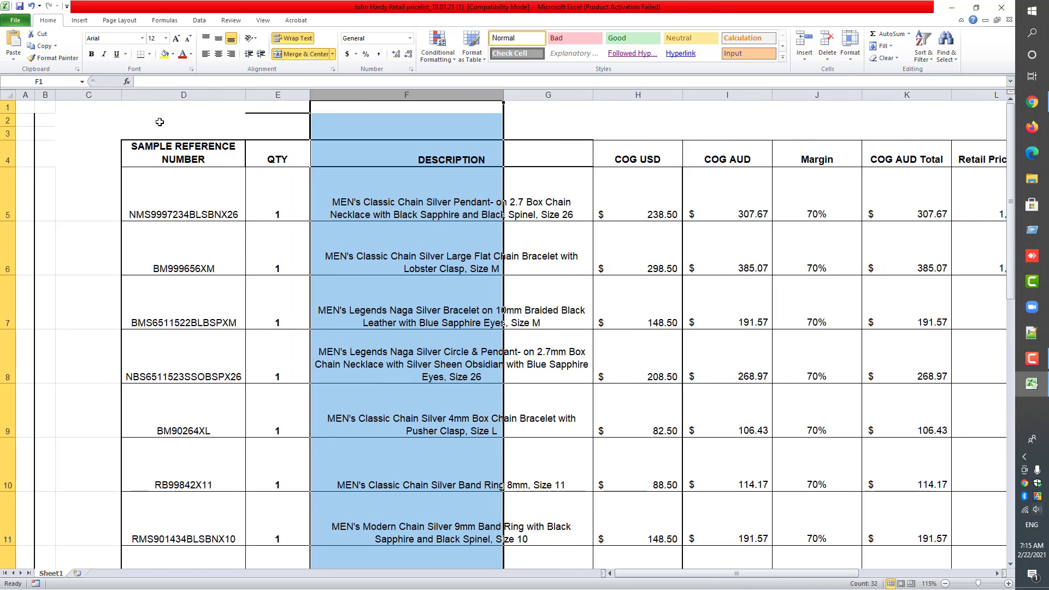
click(164, 95)
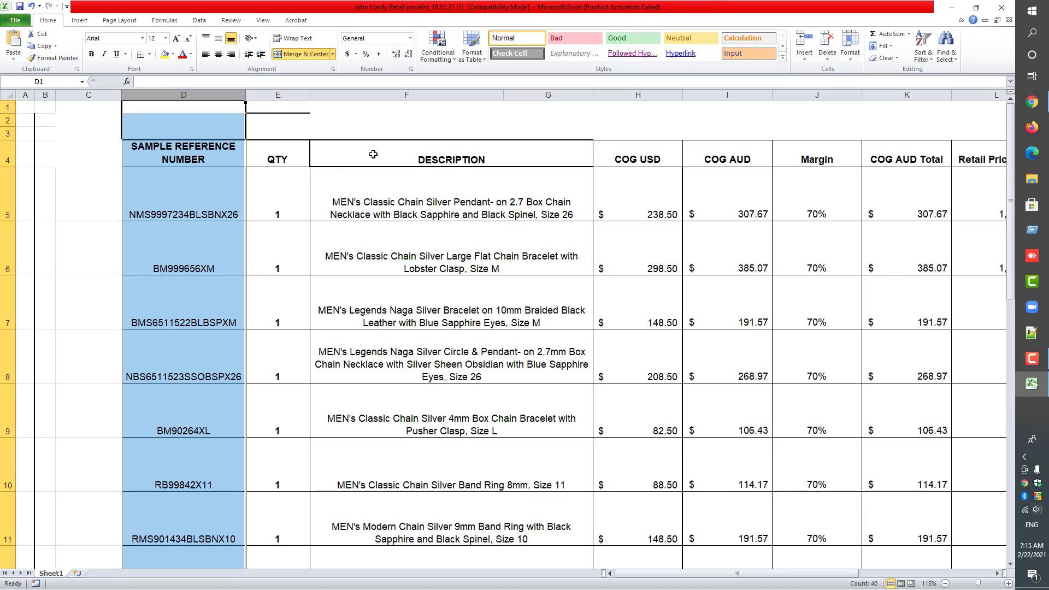
click(427, 94)
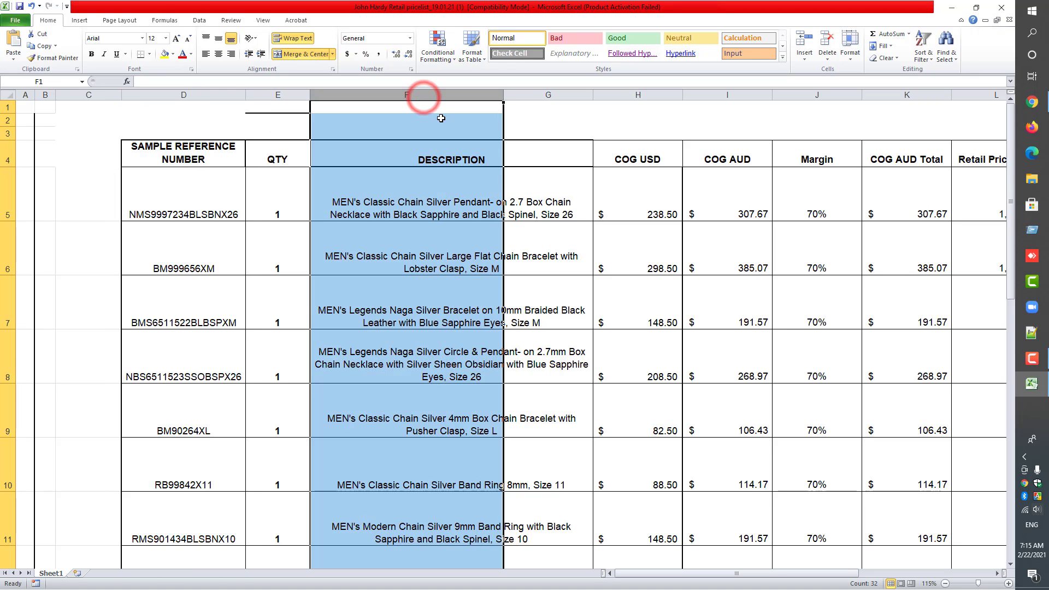
click(400, 94)
click(1032, 102)
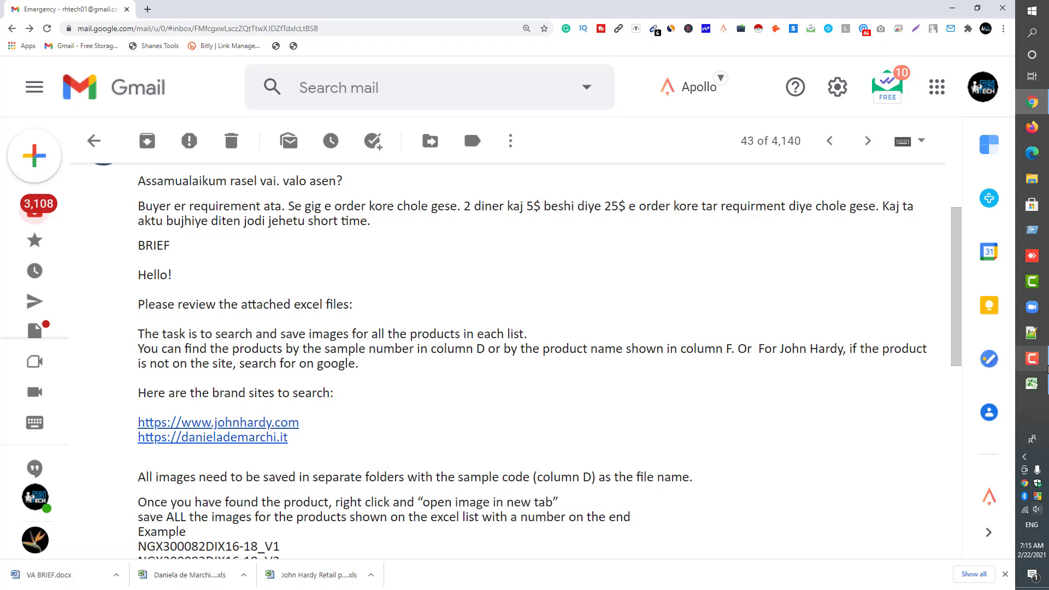
click(1033, 385)
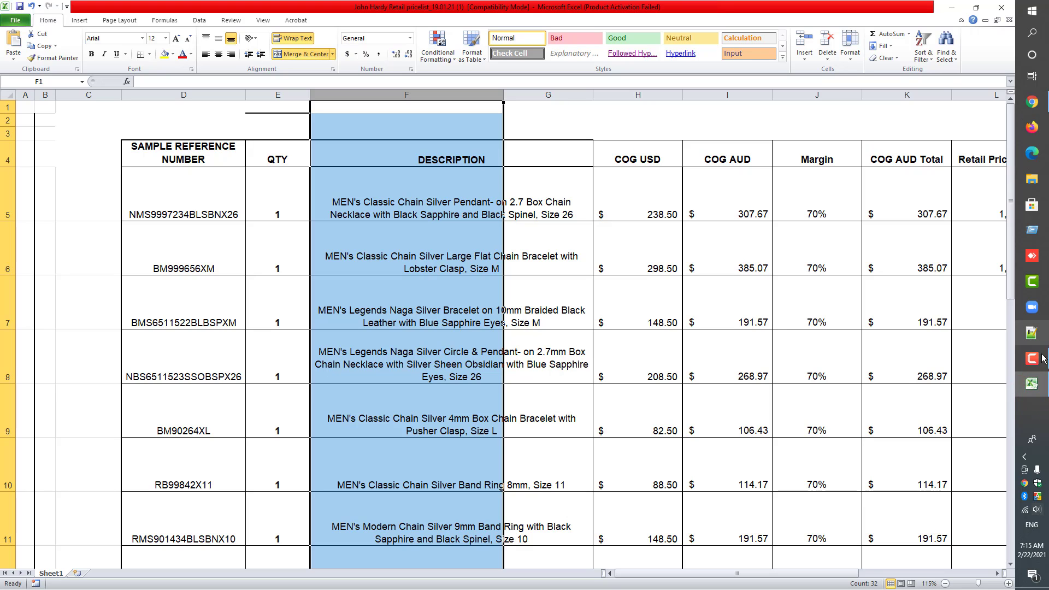
Open the johnhardy.com and danielademarchi.it links from the email in new tabs.
click(1032, 102)
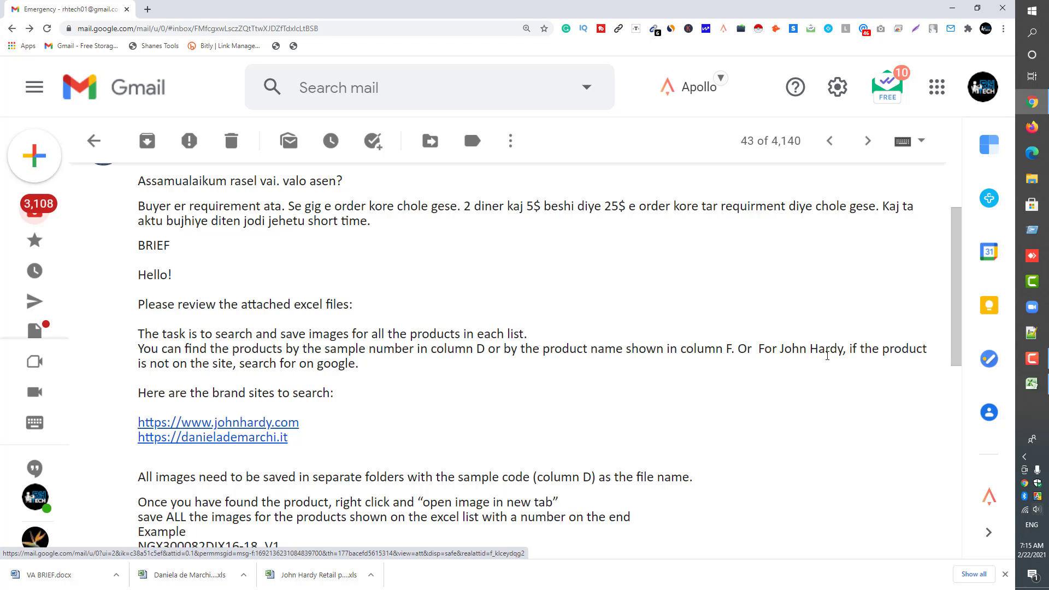
right_click(236, 423)
click(255, 431)
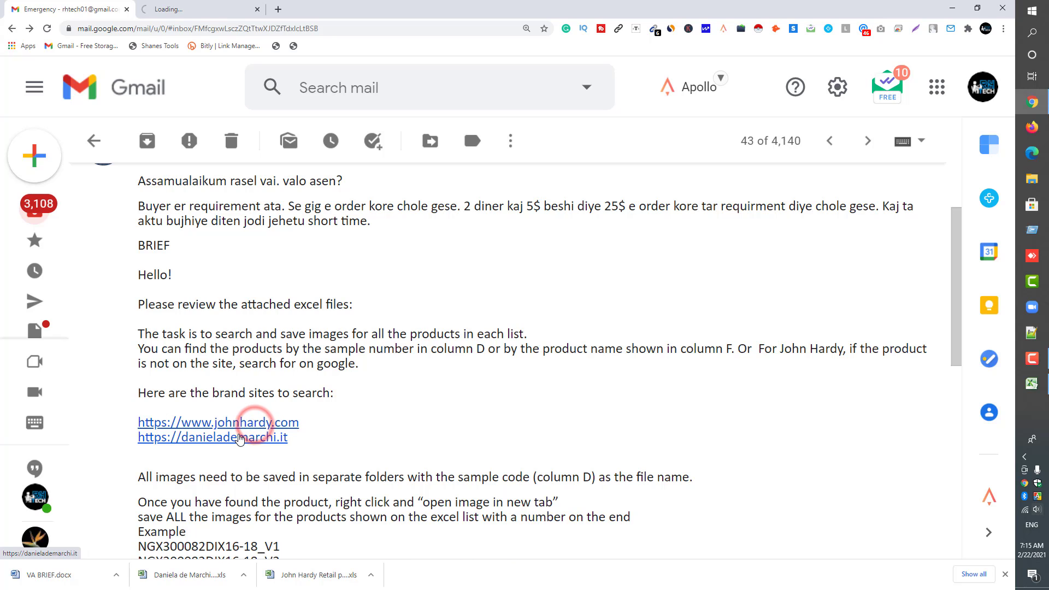
right_click(256, 436)
click(257, 441)
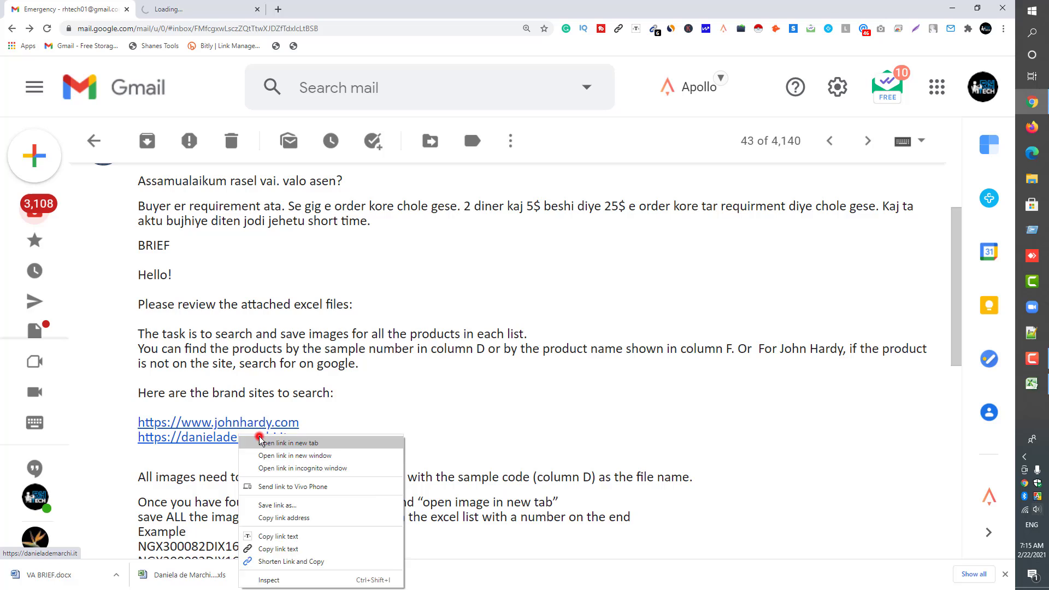
Enlarge the John Hardy website to 250% and open its product search field.
click(216, 9)
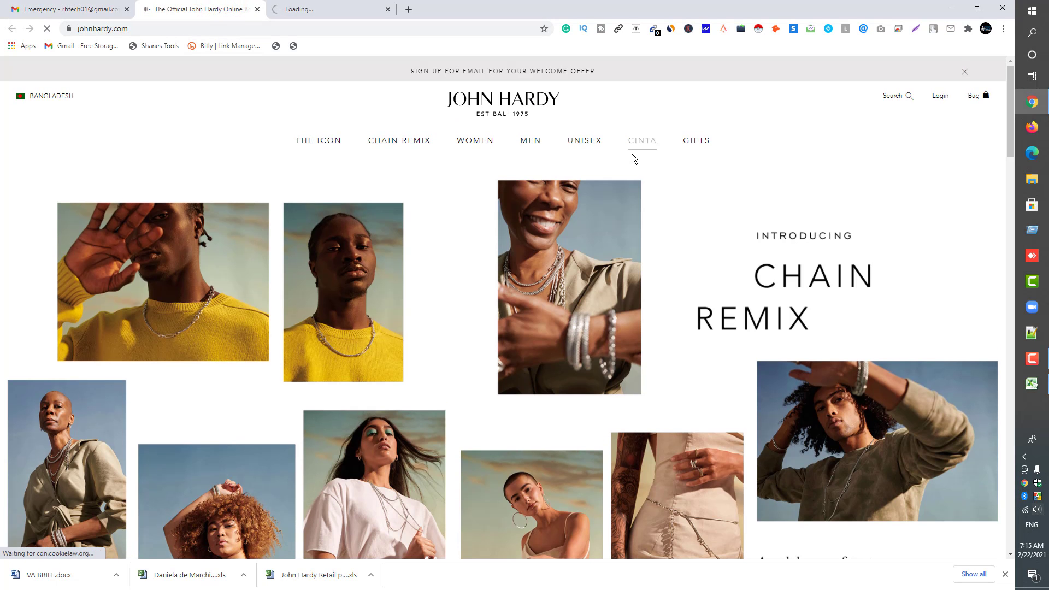
key(ctrl+plus)
key(ctrl+plus)
key(ctrl+plus)
key(ctrl+plus)
key(ctrl+plus)
key(ctrl+plus)
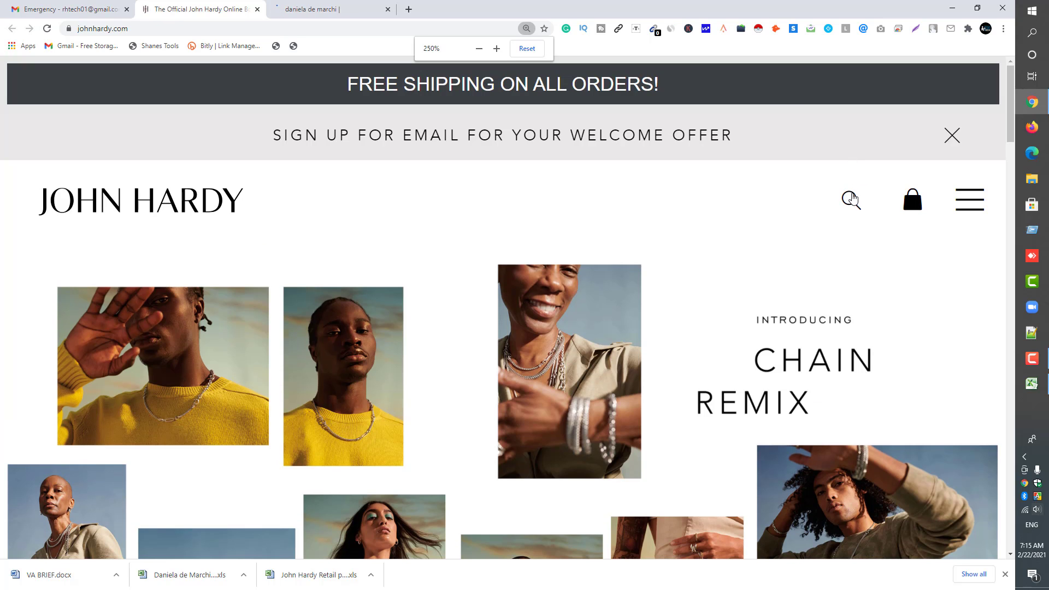
click(852, 197)
Check the email's product search instructions against the John Hardy website's search field.
click(92, 9)
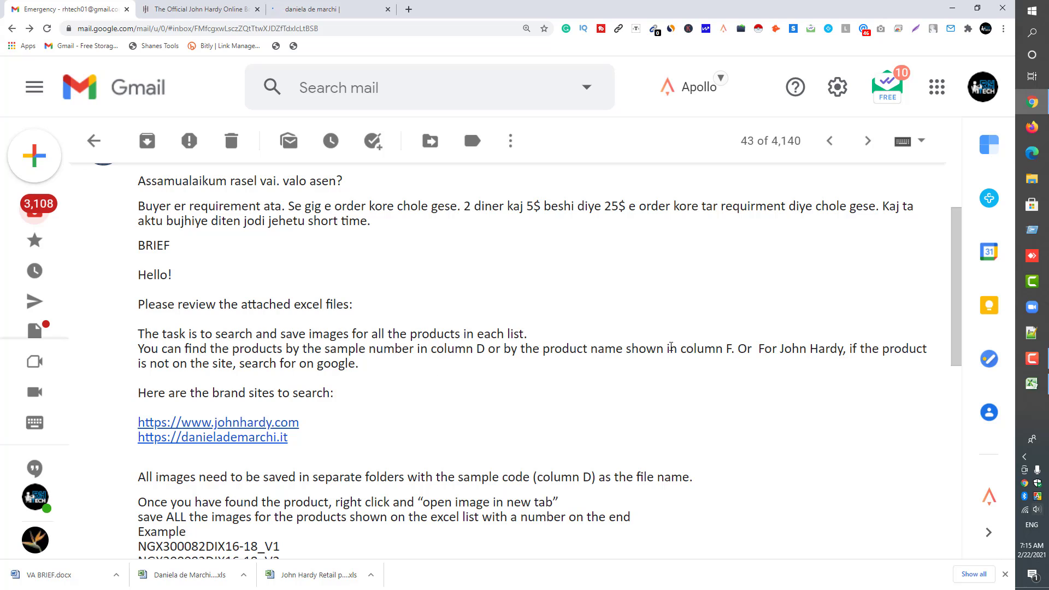
click(162, 9)
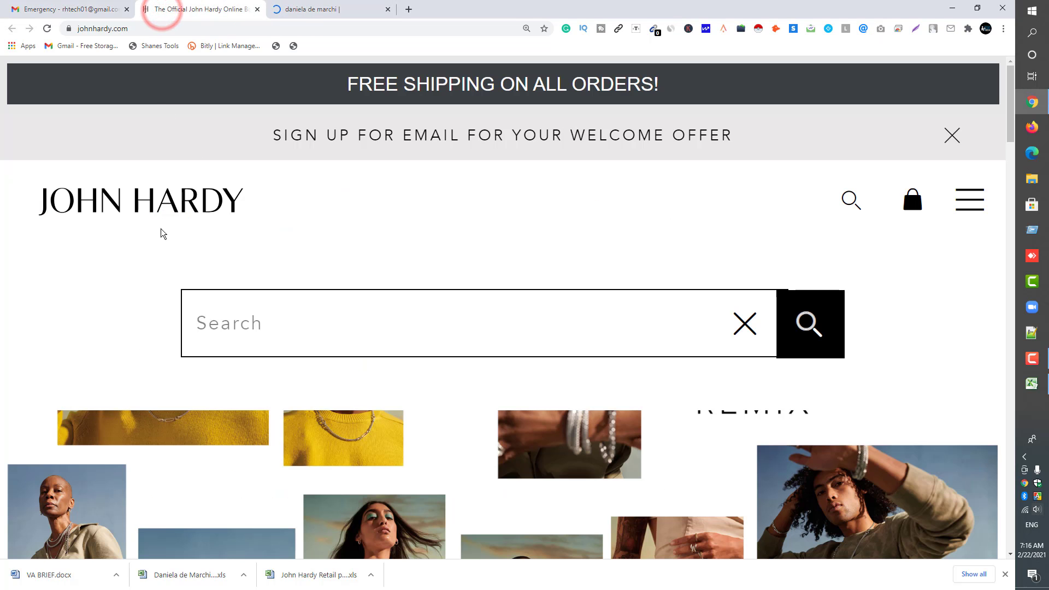
click(288, 207)
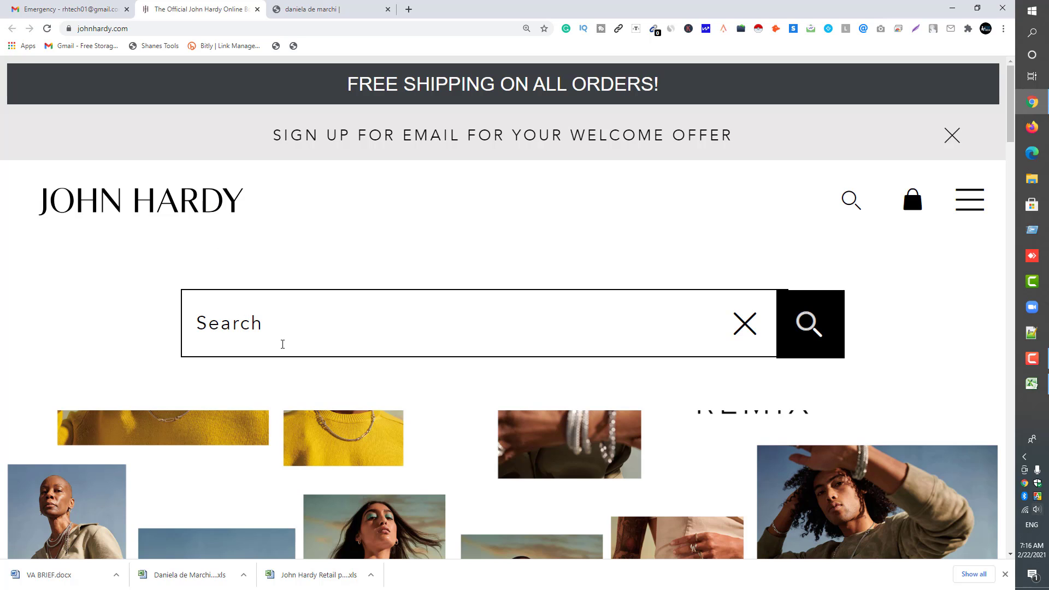
click(32, 10)
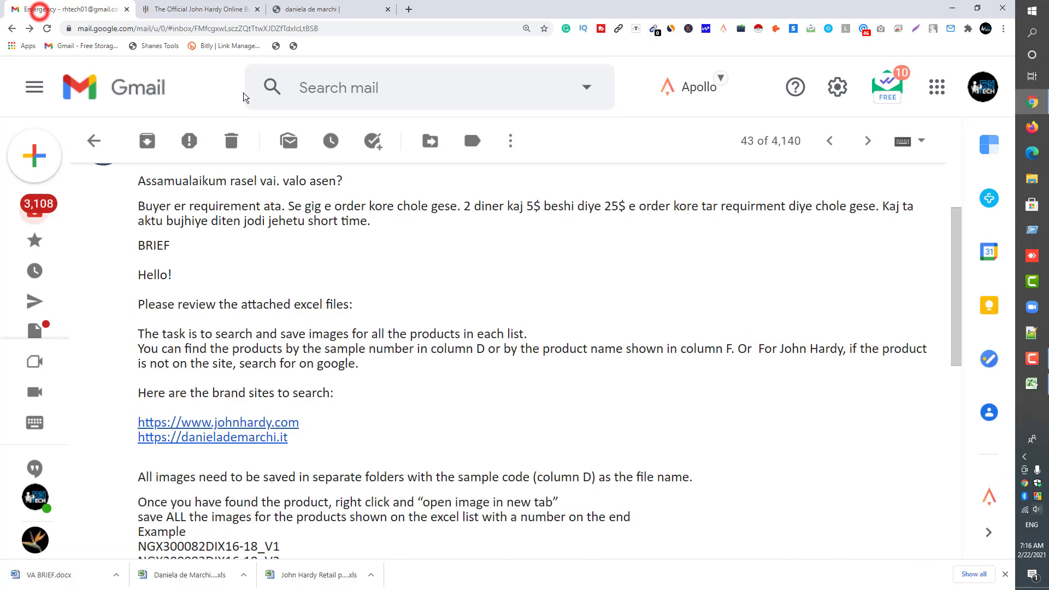
Review the email's rules for folders, file names and saving images against the first sample code in column D and the John Hardy site.
scroll(229, 470, down, 2)
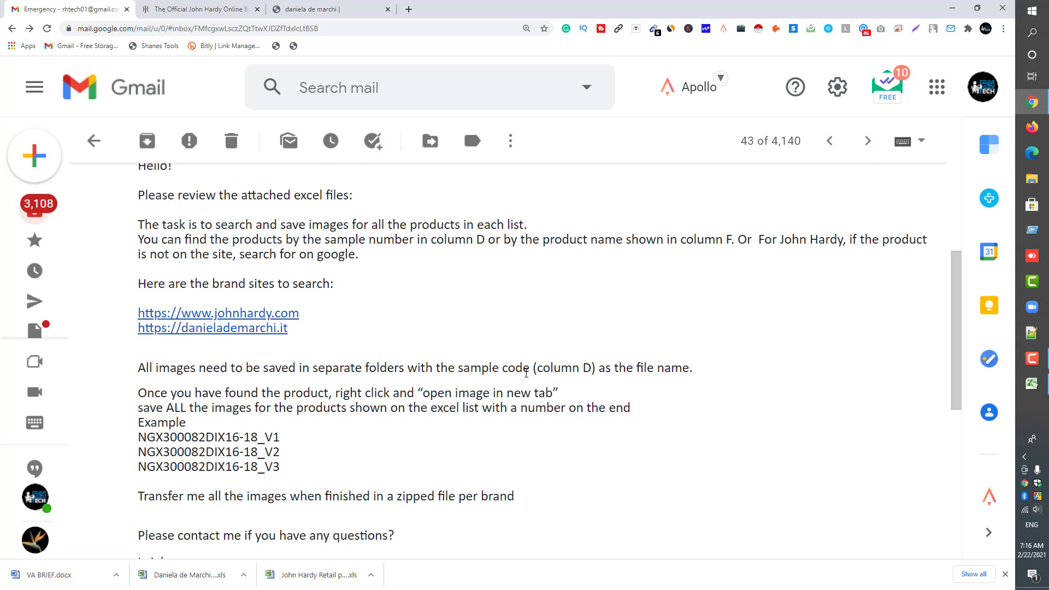
click(1032, 383)
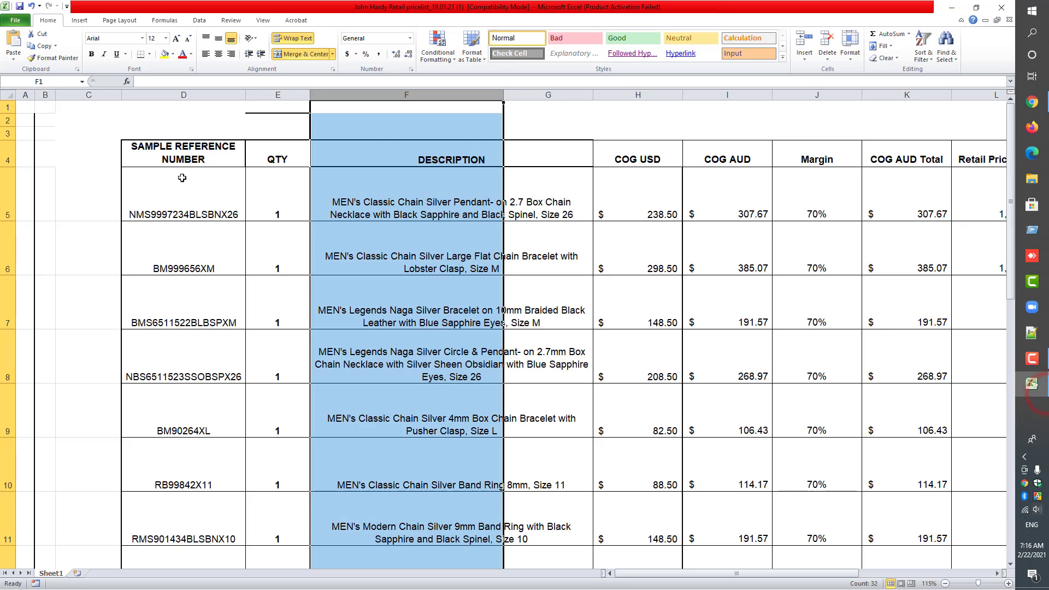
click(190, 195)
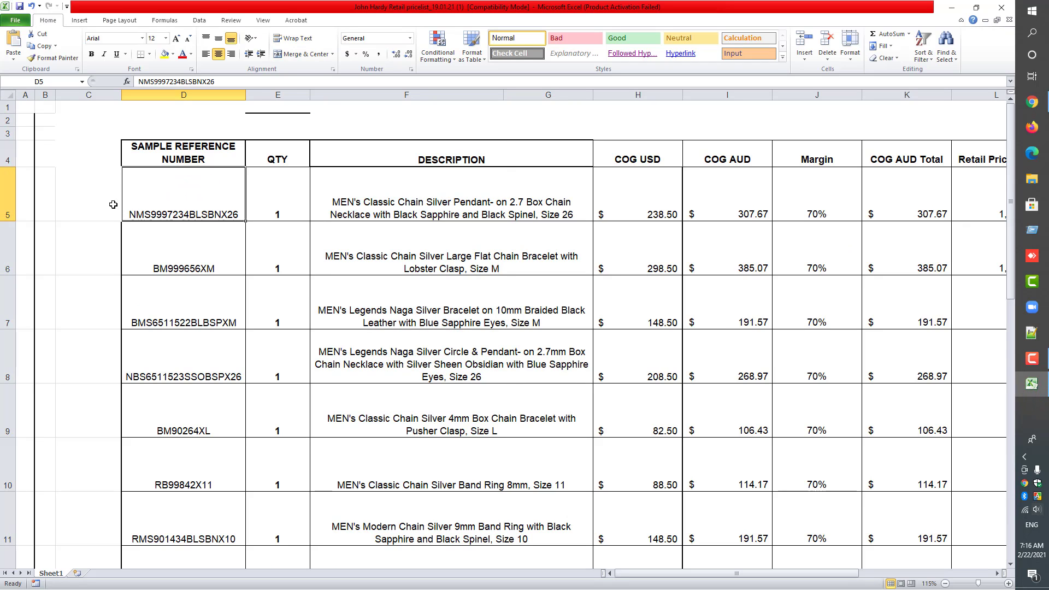
click(1032, 103)
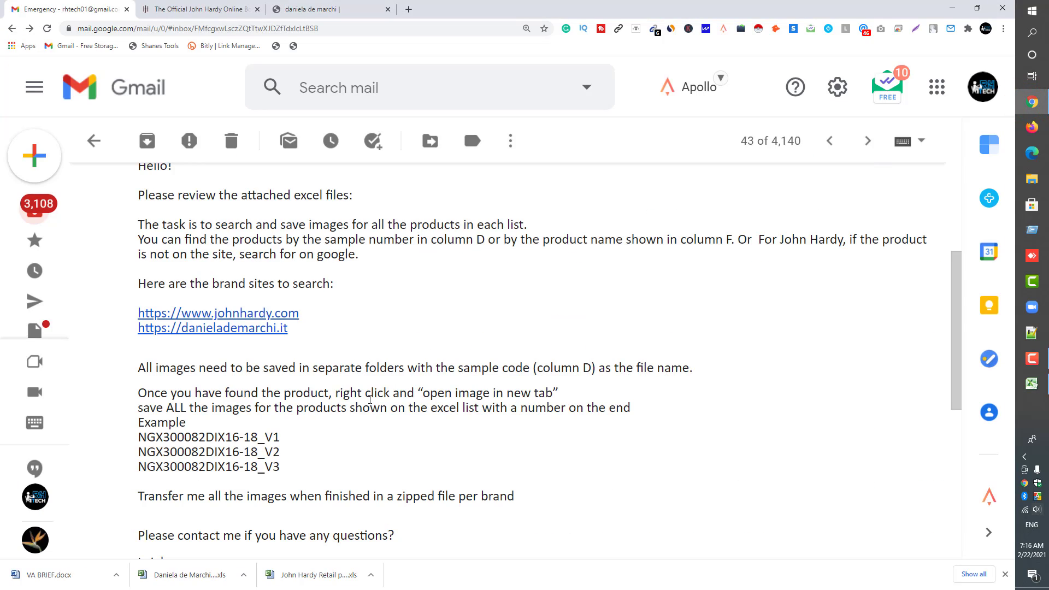
scroll(234, 454, down, 2)
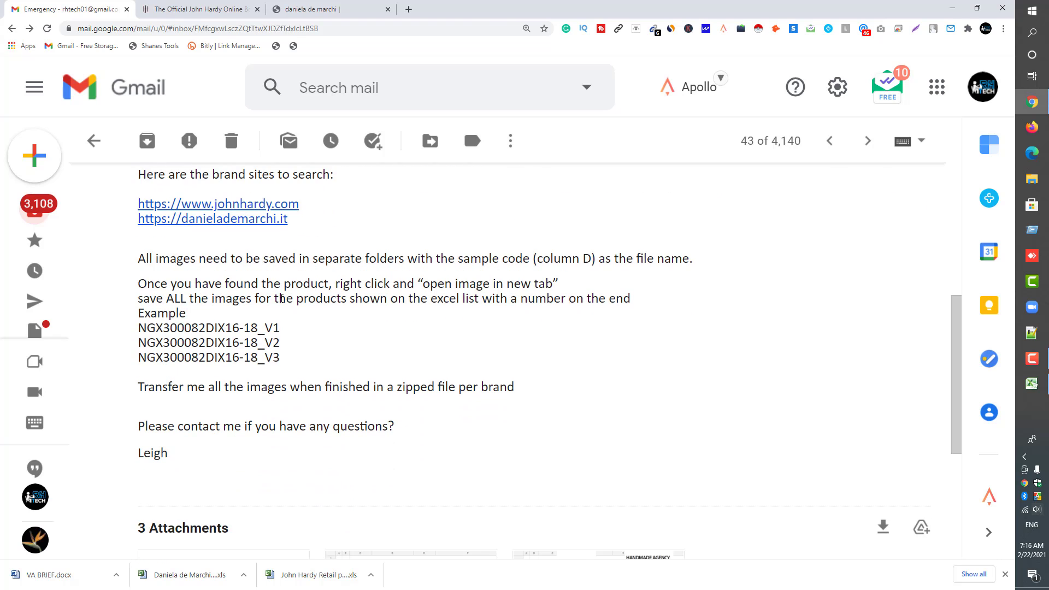
scroll(281, 298, up, 2)
click(202, 10)
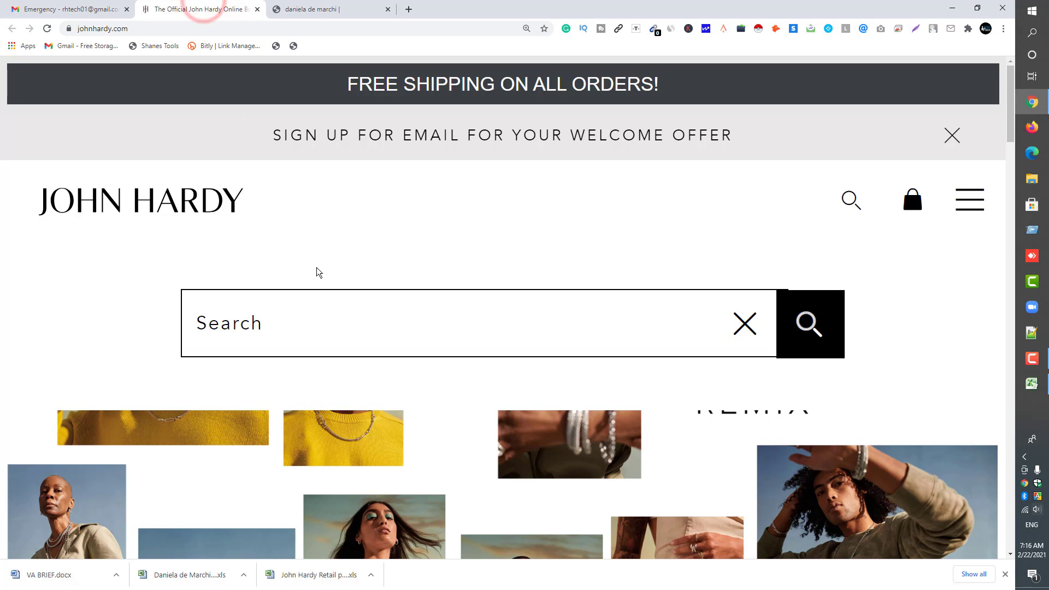
click(74, 10)
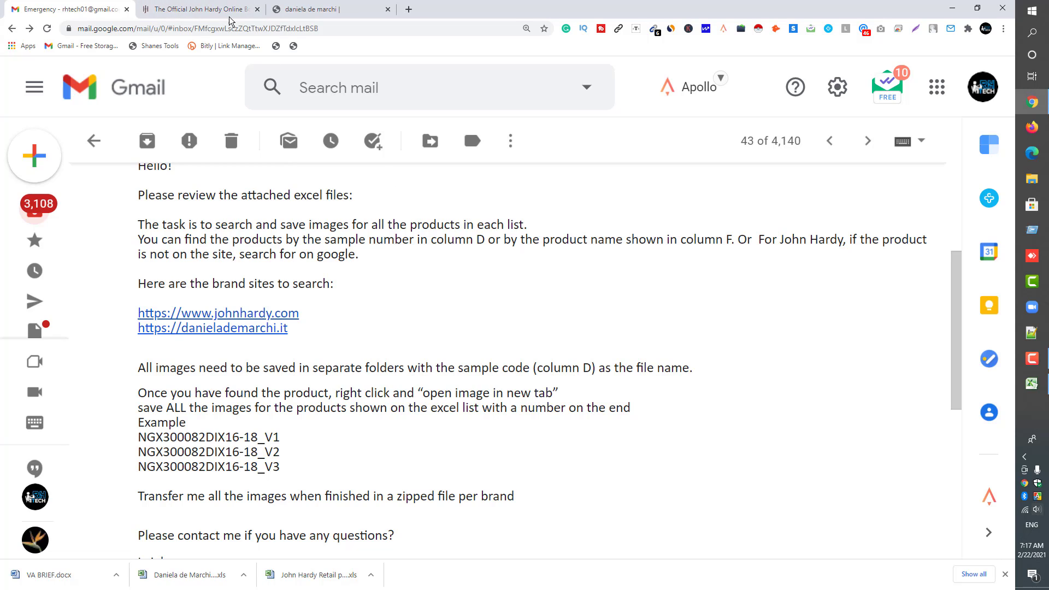
Copy the sample reference number NMS9997234BLSBNX26 from cell D5 of the pricelist and return to Chrome.
click(1032, 385)
right_click(212, 192)
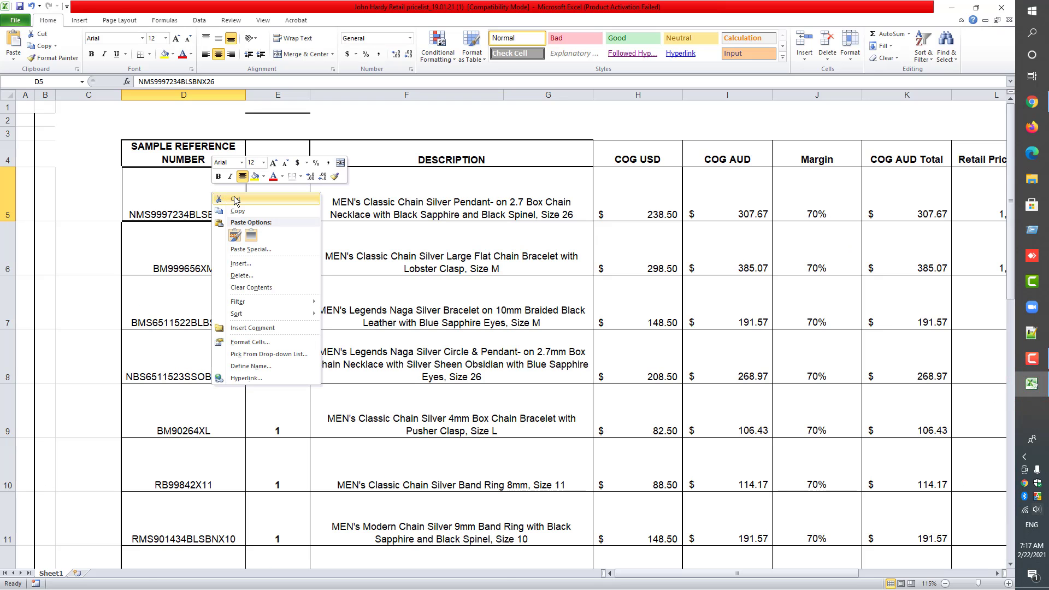
click(242, 211)
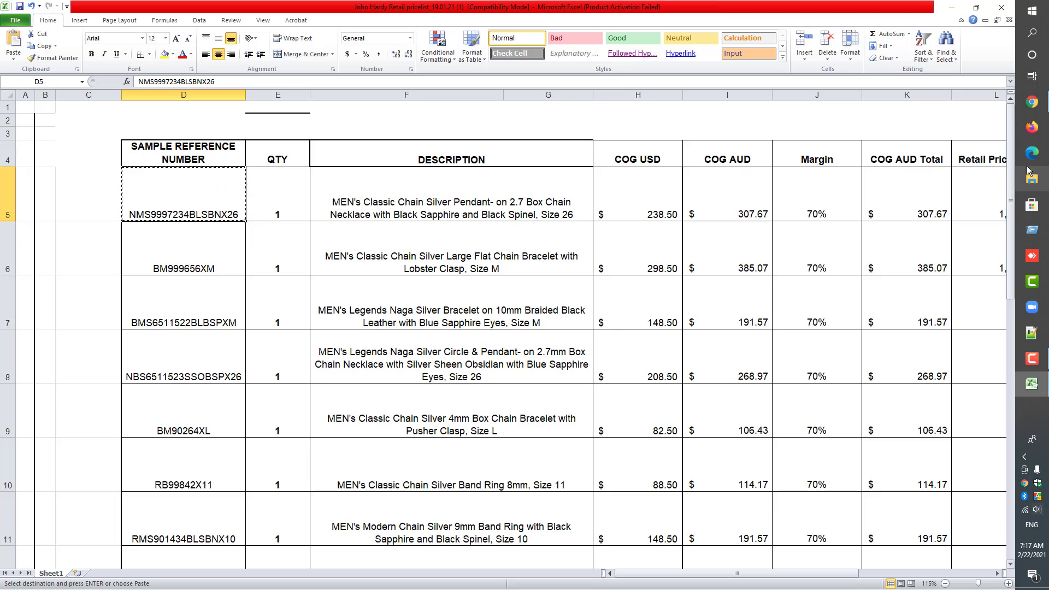
click(1022, 103)
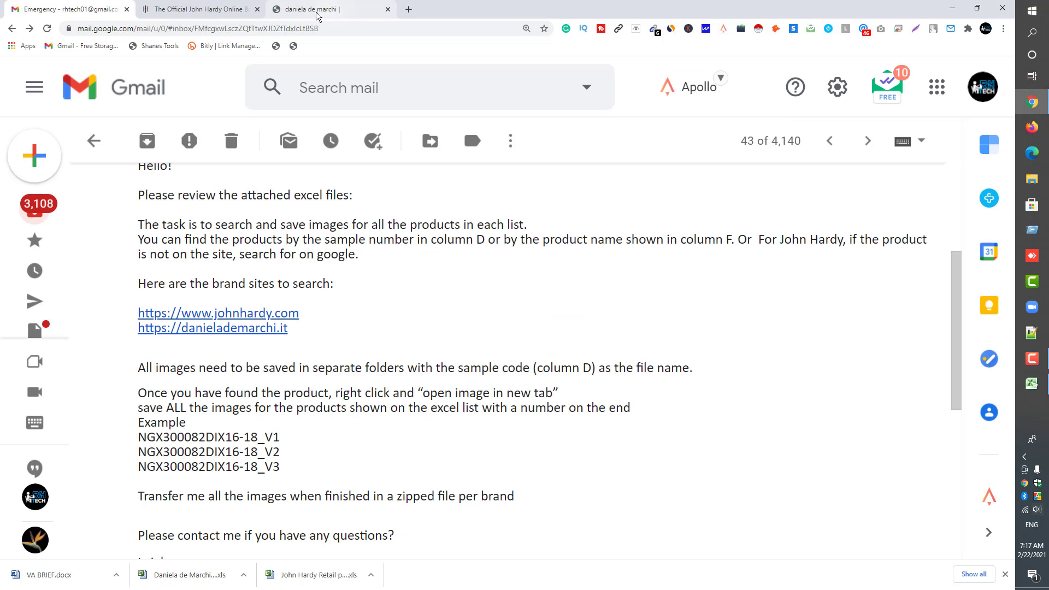
Search the John Hardy website for the copied sample code NMS9997234BLSBNX26.
click(226, 12)
click(246, 323)
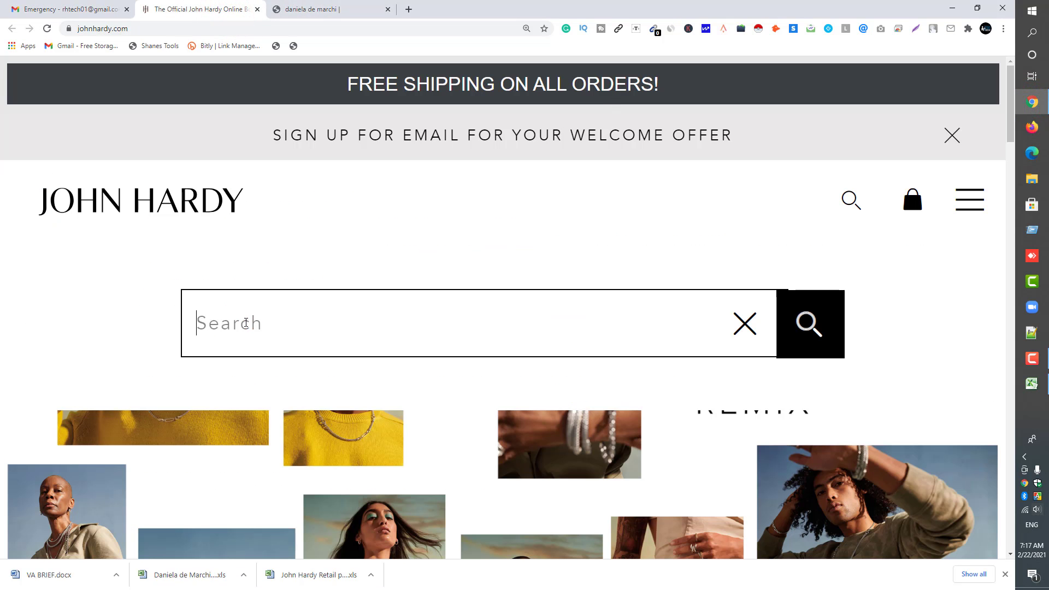
right_click(246, 323)
click(283, 404)
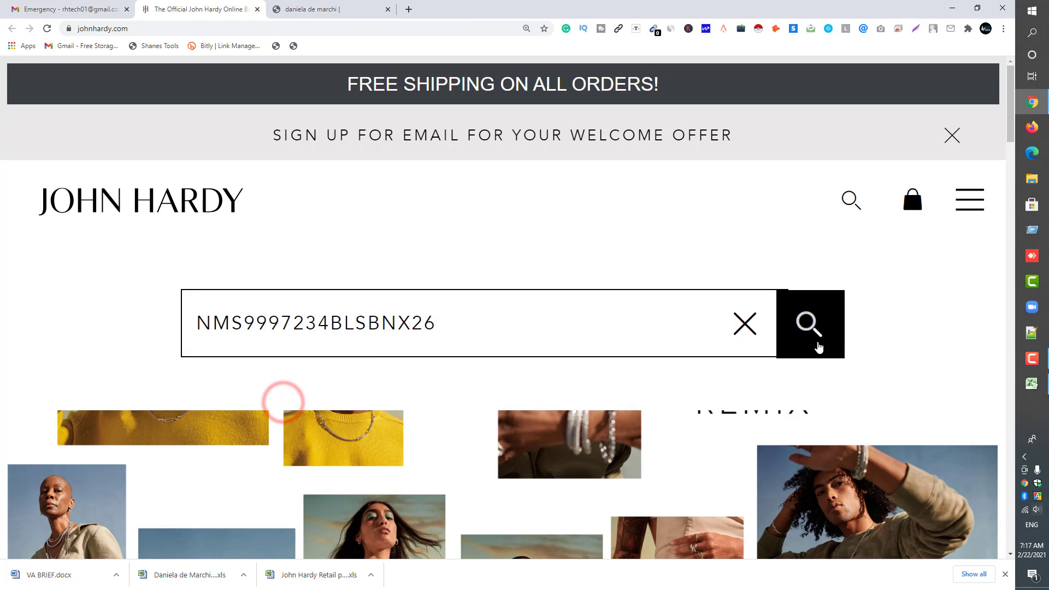
click(817, 344)
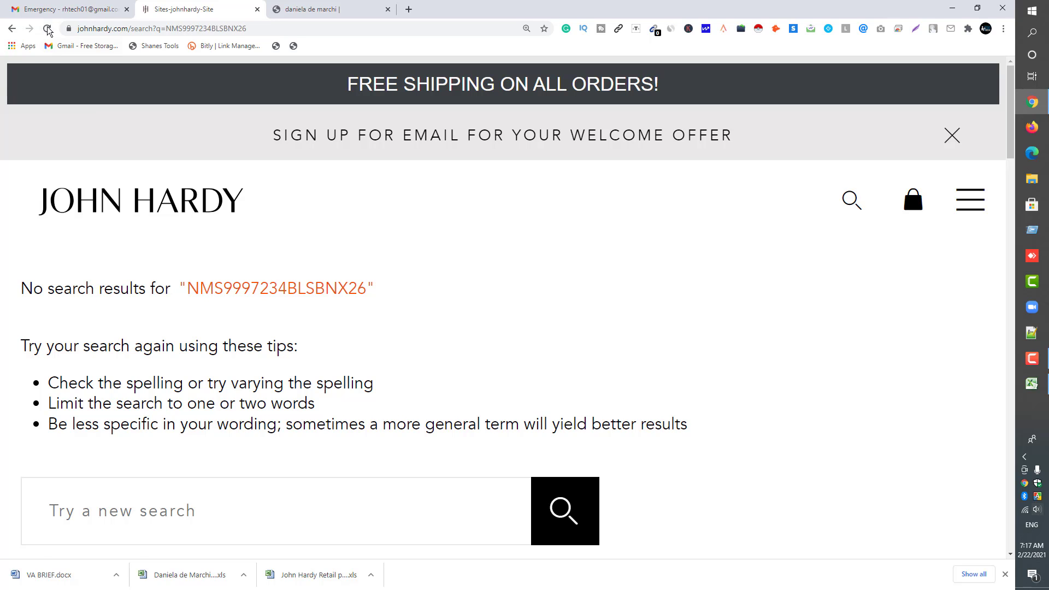
Check the email's fallback instruction and search Google Images for NMS9997234BLSBNX26 in a new tab.
click(44, 10)
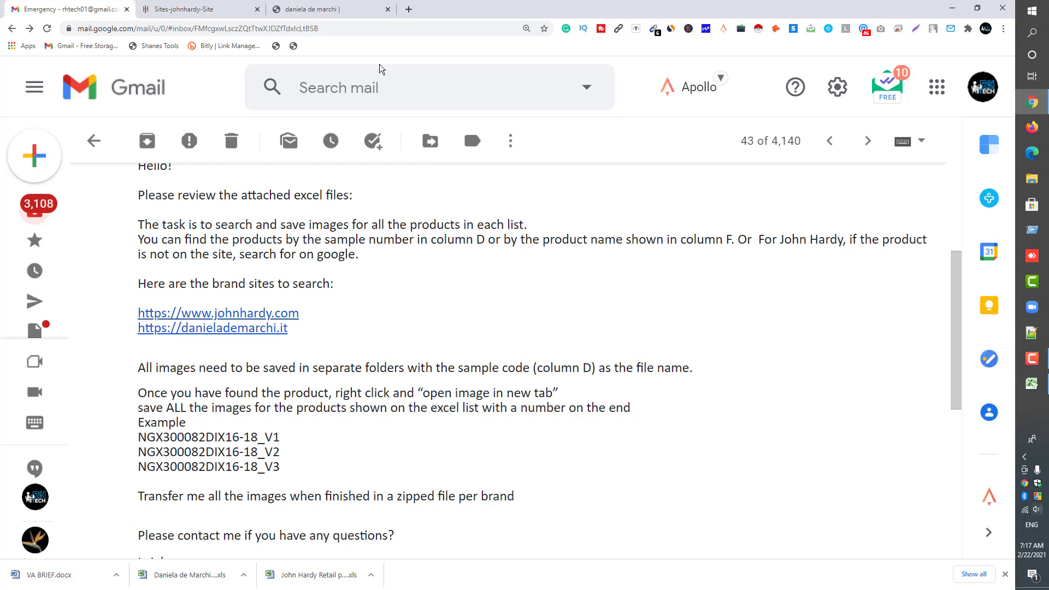
click(409, 10)
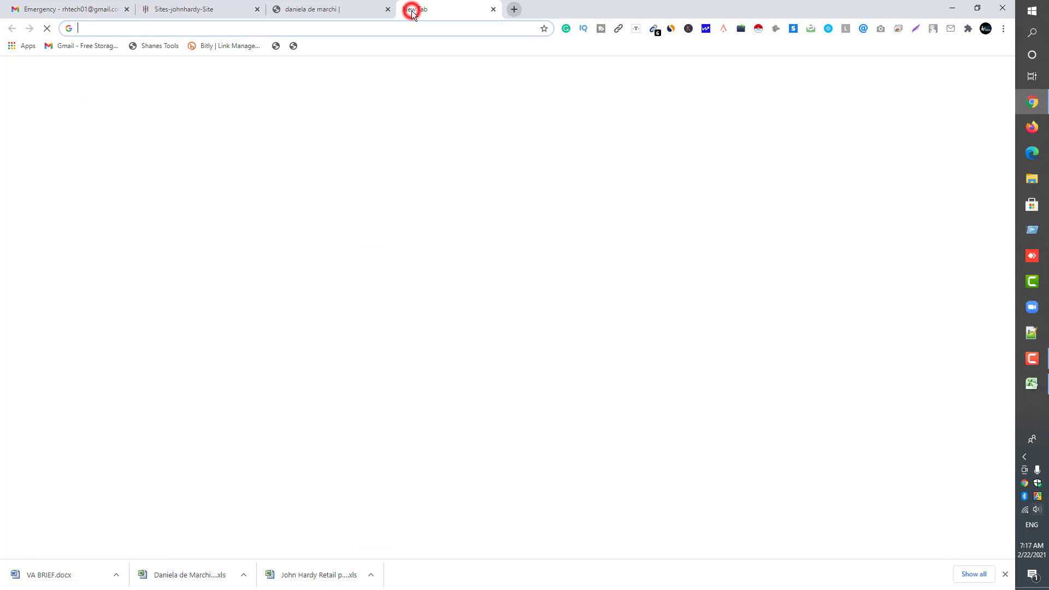
right_click(87, 28)
click(130, 100)
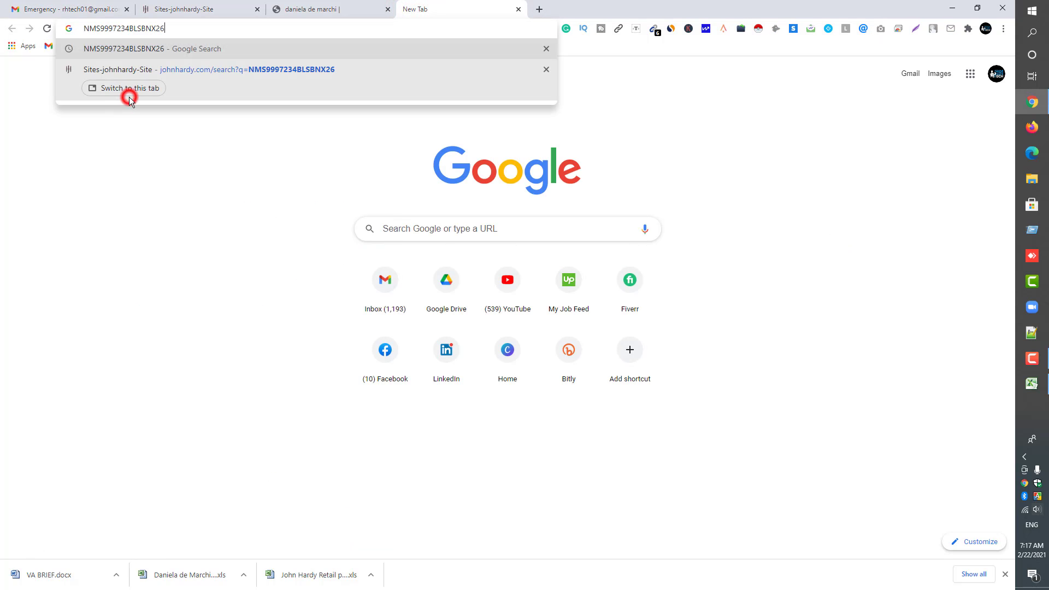
key(Return)
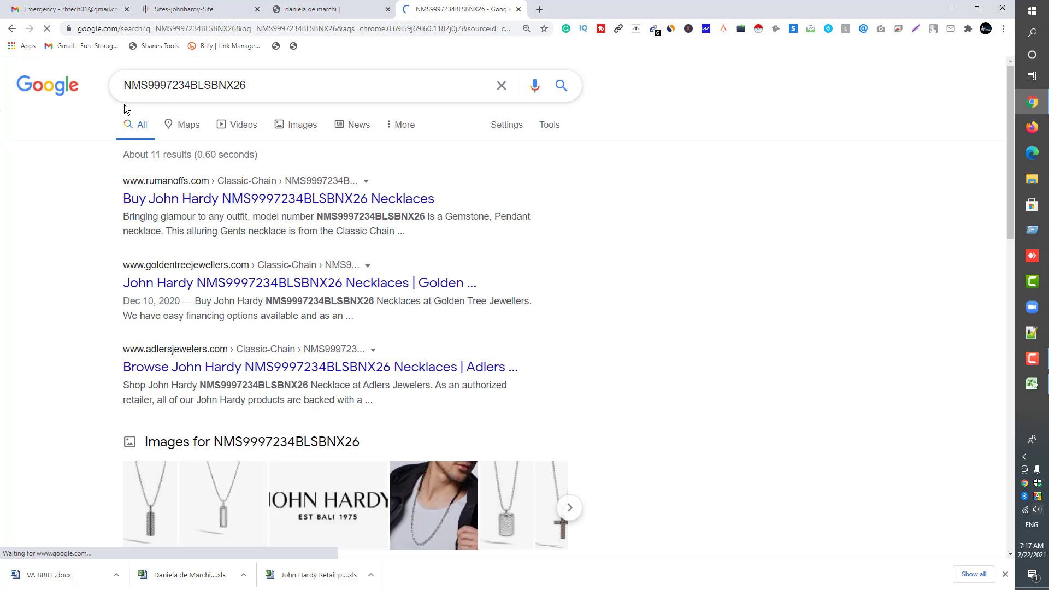
click(299, 126)
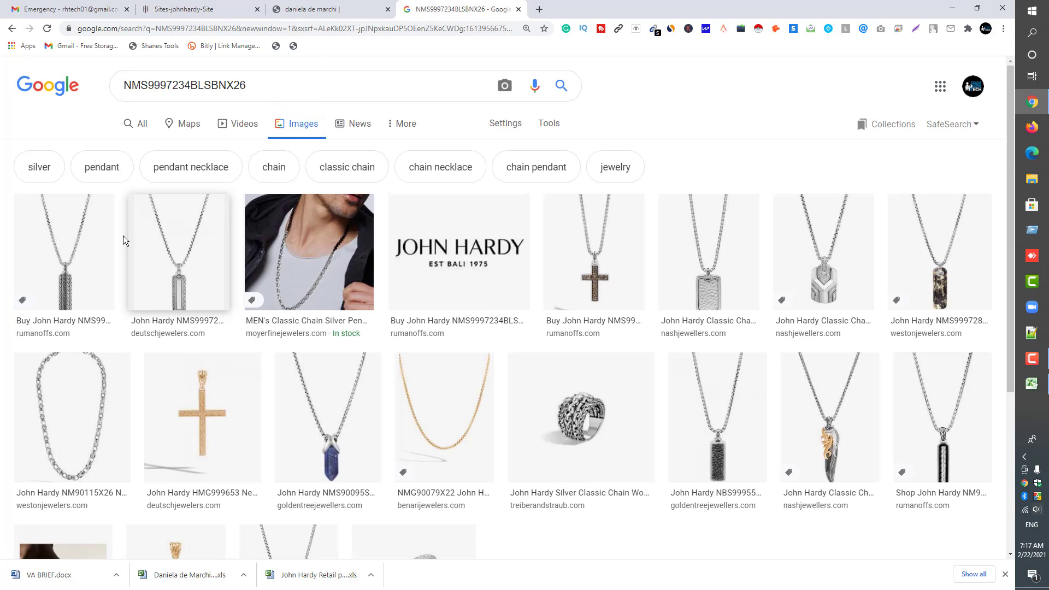
Switch to the Excel pricelist, examine the product picture in row 5's Image column for comparison, and return to Chrome.
click(1032, 381)
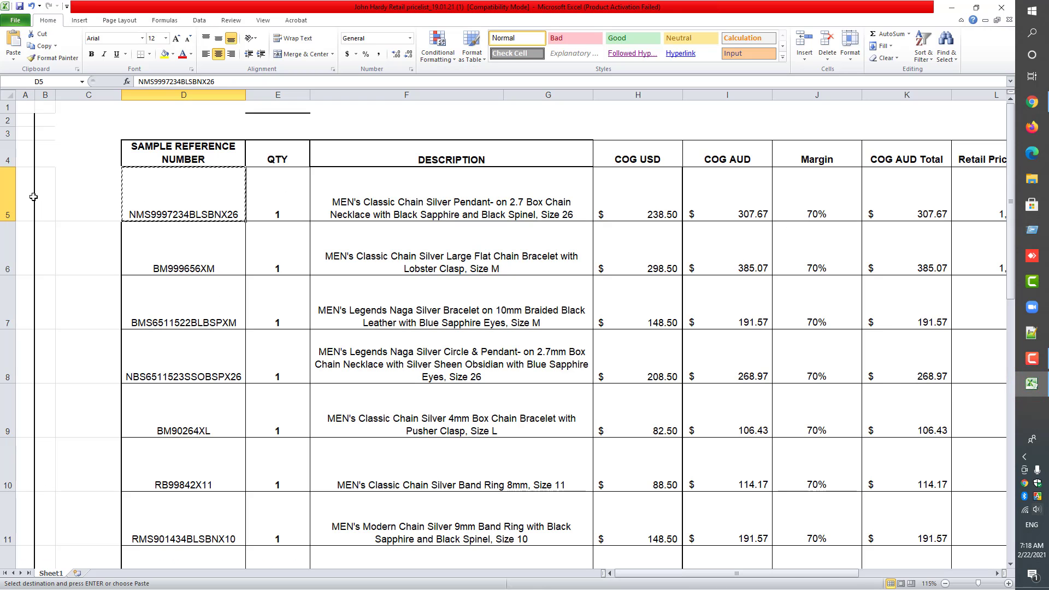
click(8, 197)
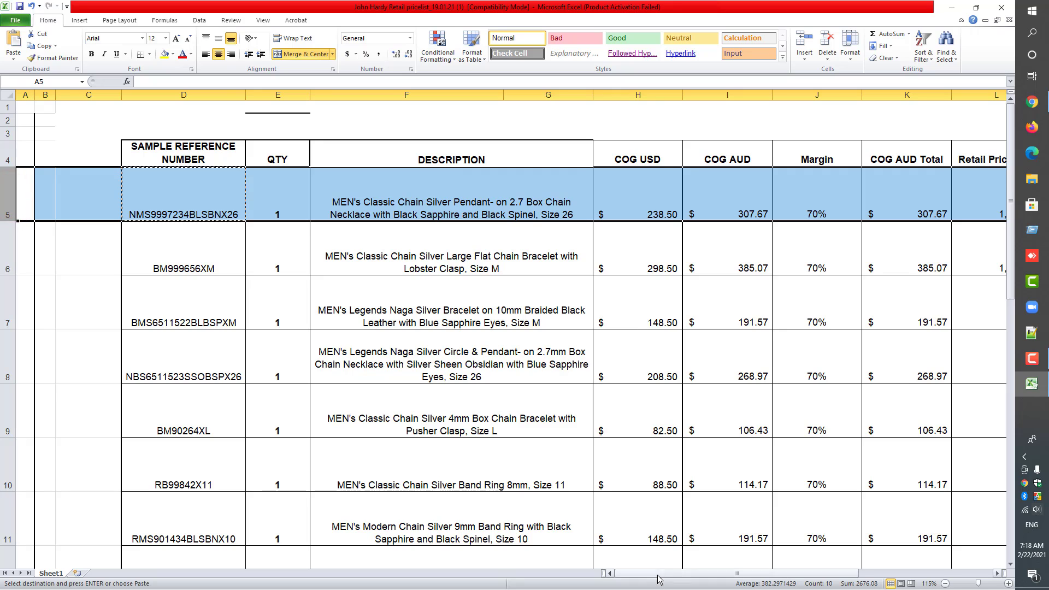
drag(658, 575, 730, 574)
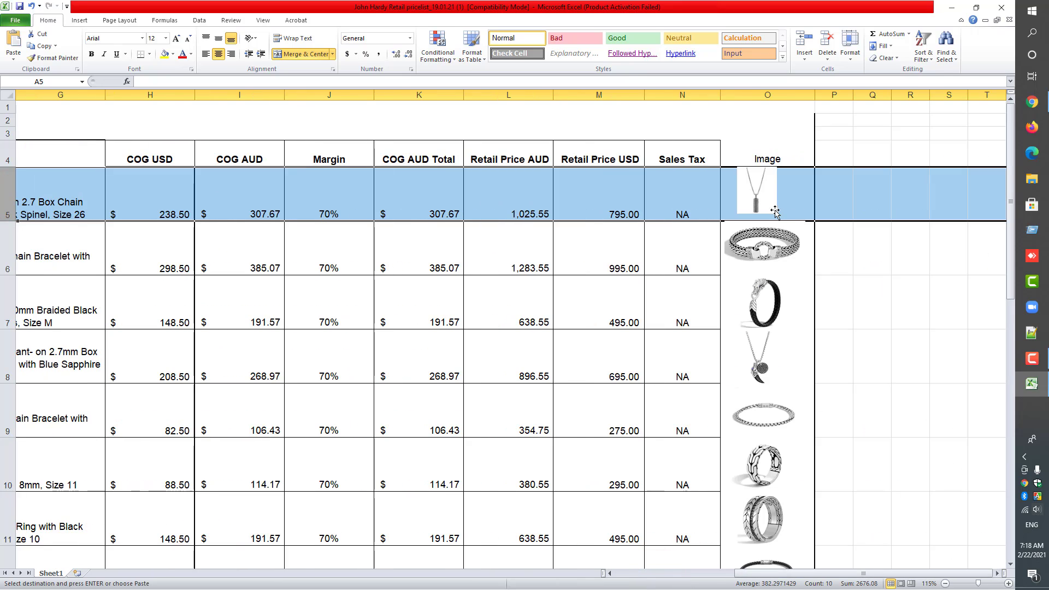
click(767, 182)
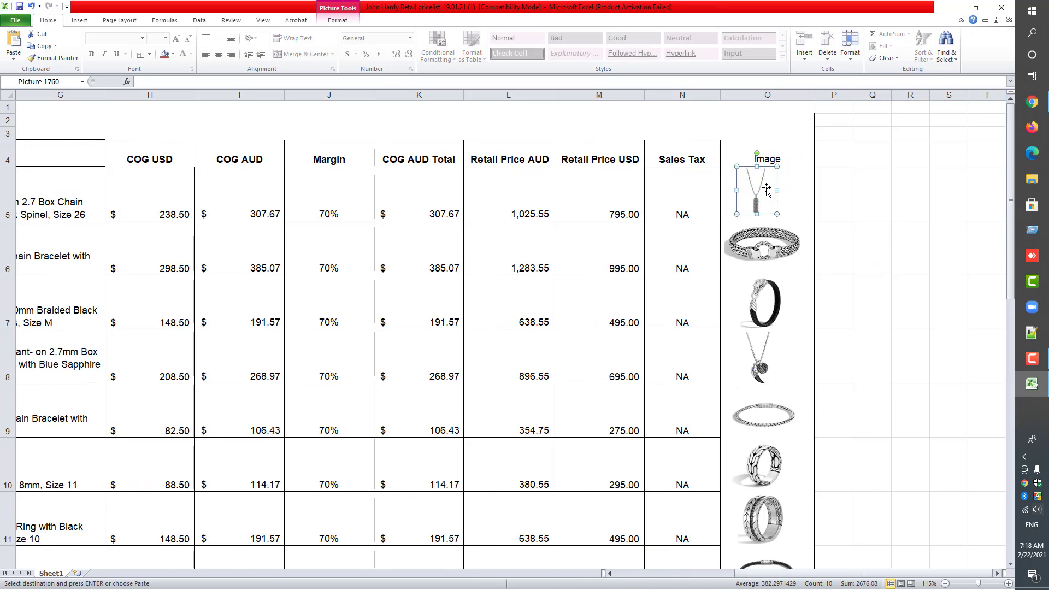
click(1032, 102)
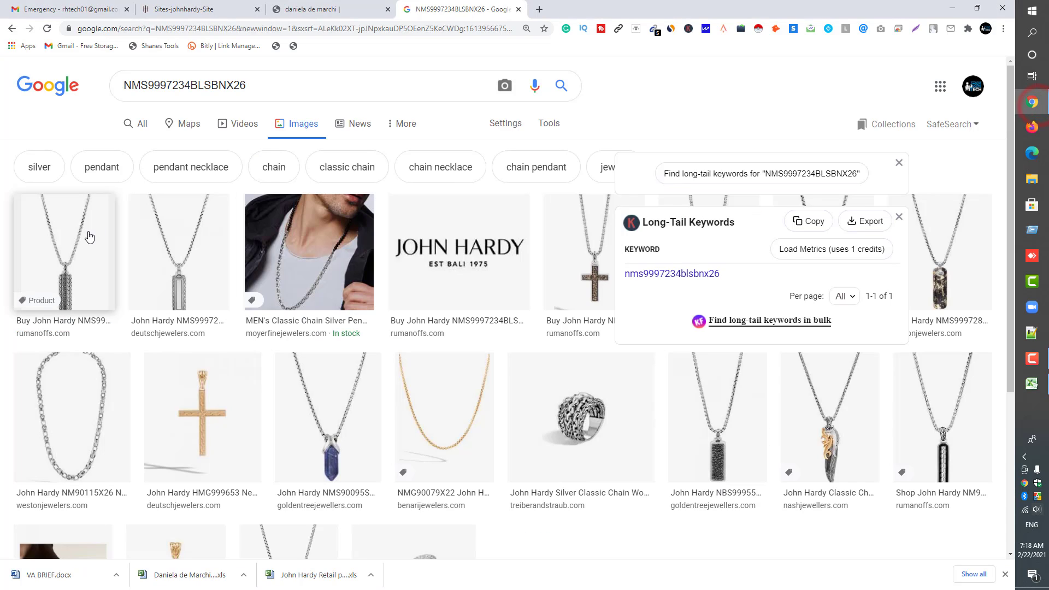
Preview the deutschjewelers.com pendant necklace result and dismiss the Long-Tail Keywords pop-up covering it.
click(169, 238)
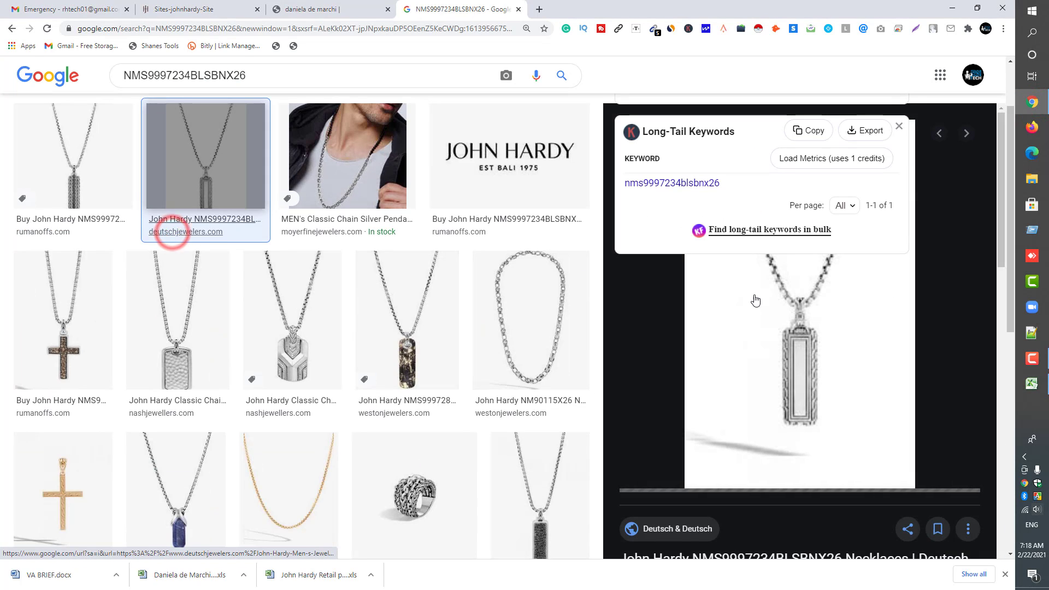
click(899, 126)
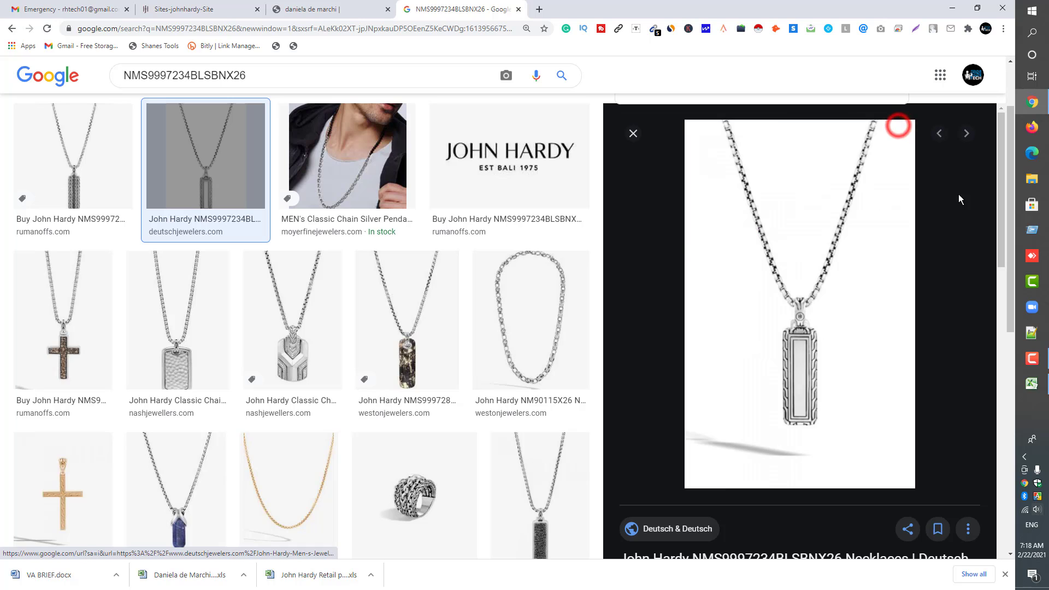
right_click(768, 211)
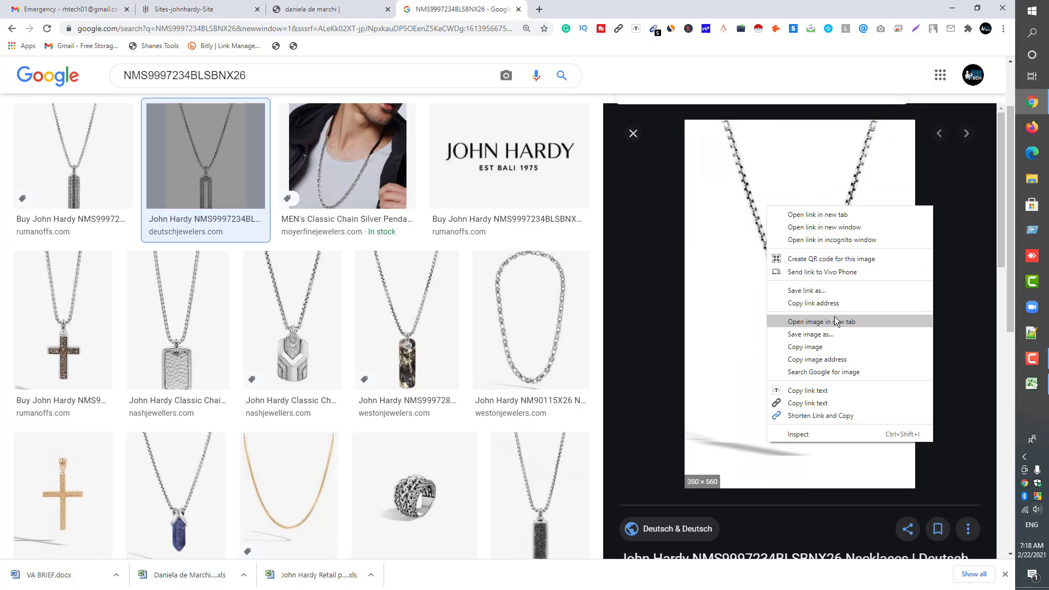
Copy row 5 of the pricelist in Excel and return to the image results in Chrome.
click(1031, 383)
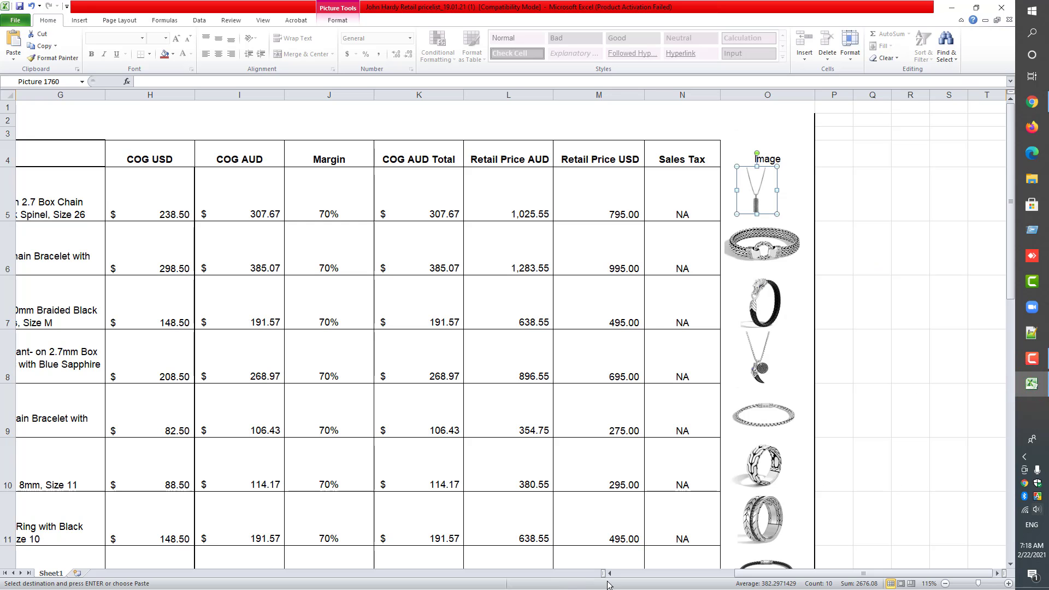
drag(746, 574, 575, 563)
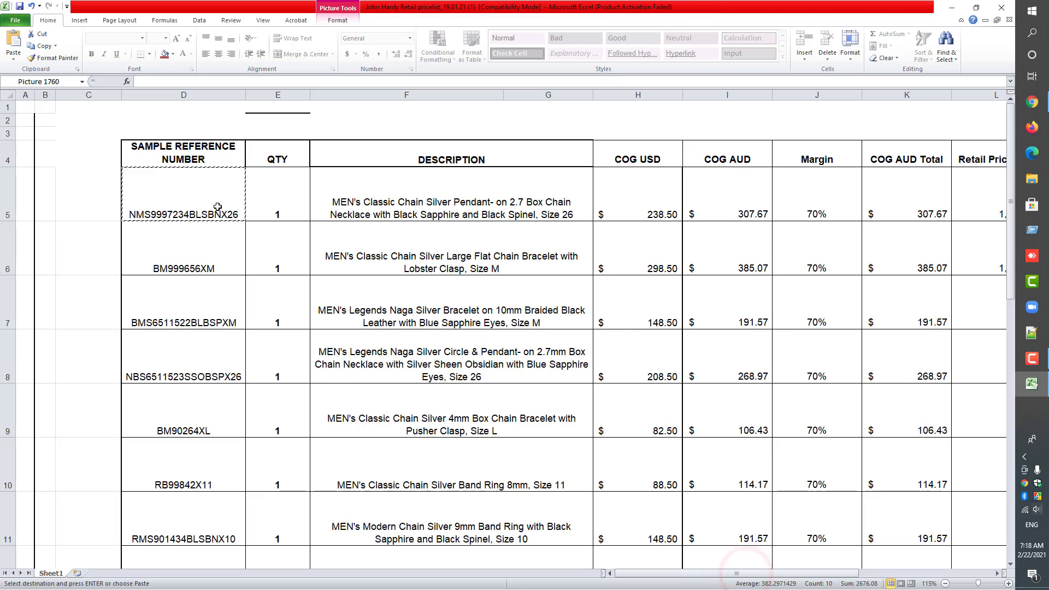
right_click(167, 198)
click(192, 215)
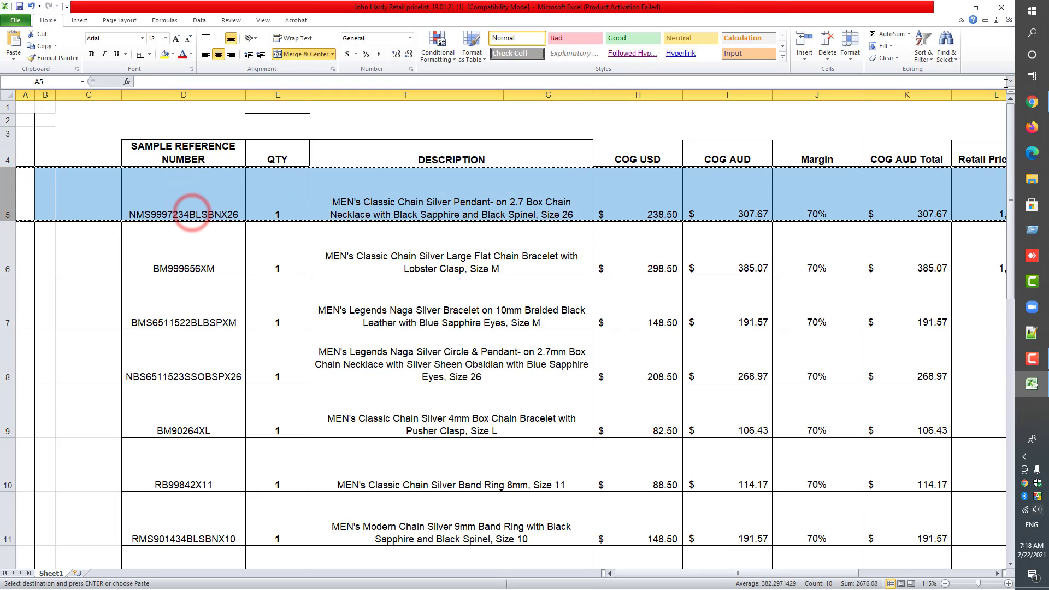
click(1033, 103)
Start saving the previewed pendant image and choose Documents as the destination folder.
right_click(754, 204)
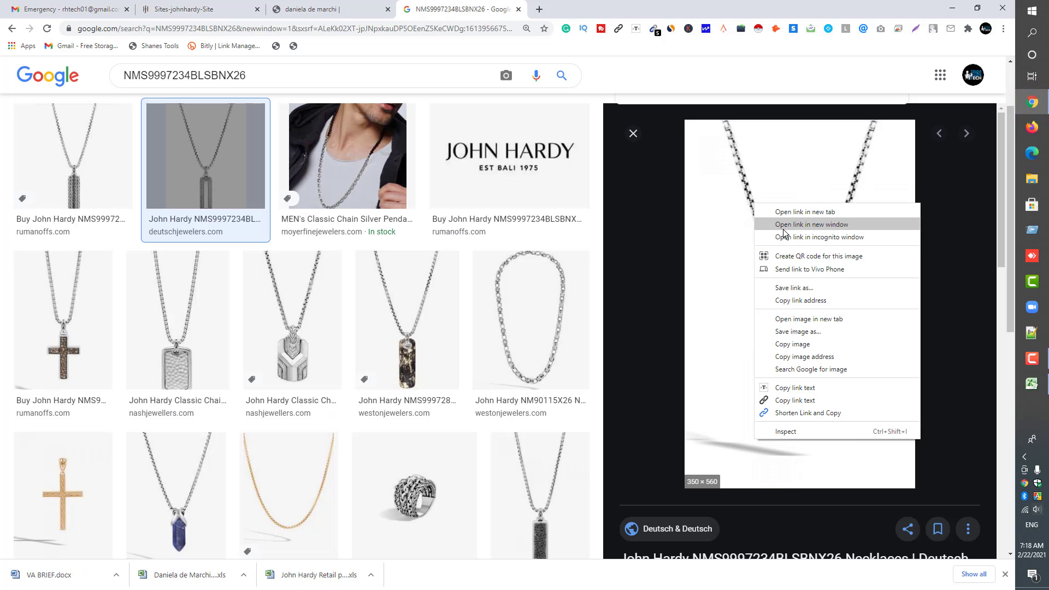
click(820, 333)
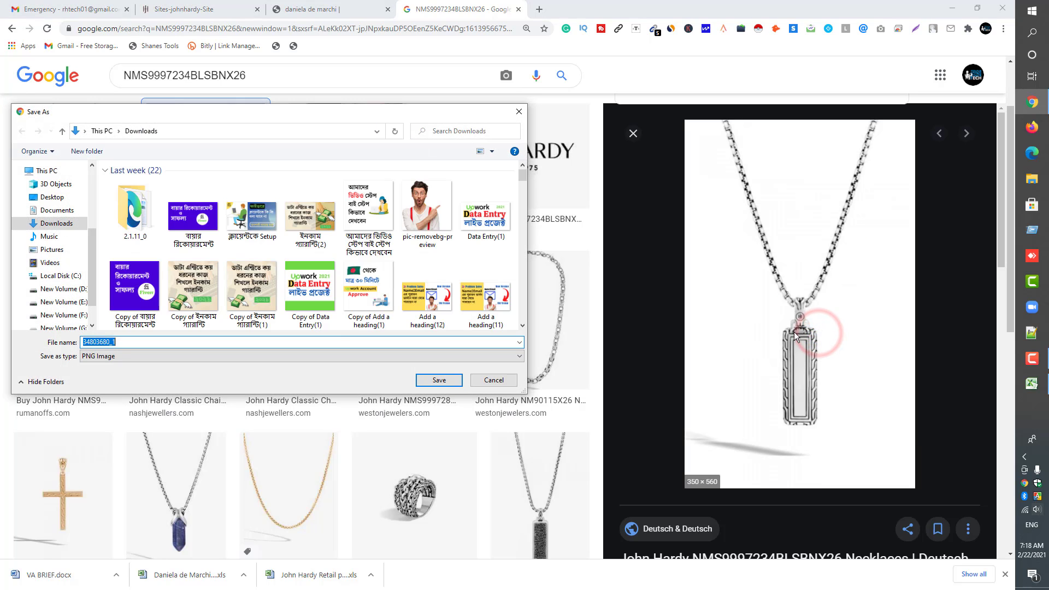
click(61, 213)
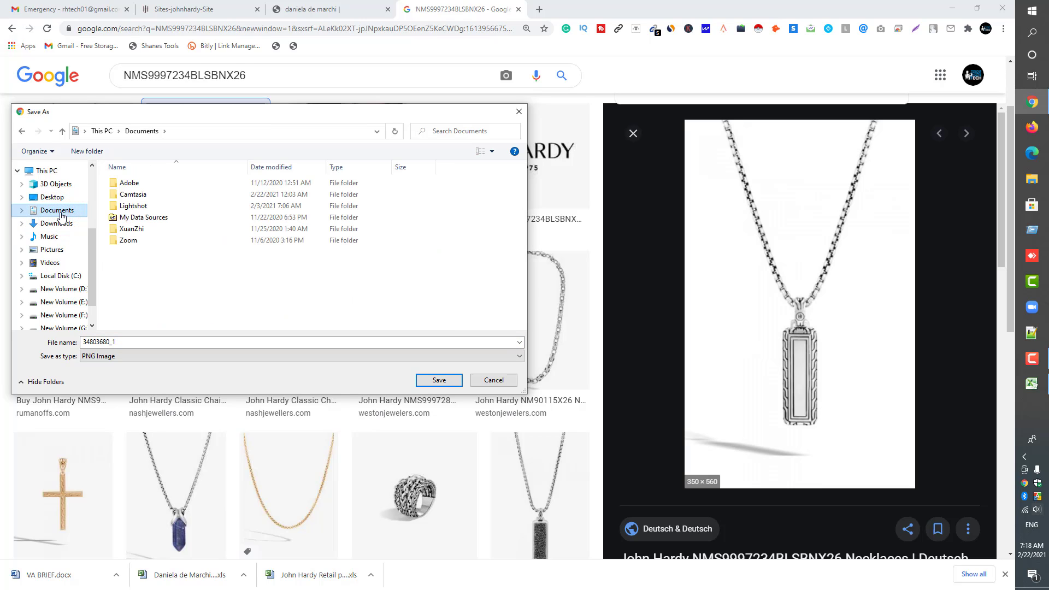
click(122, 340)
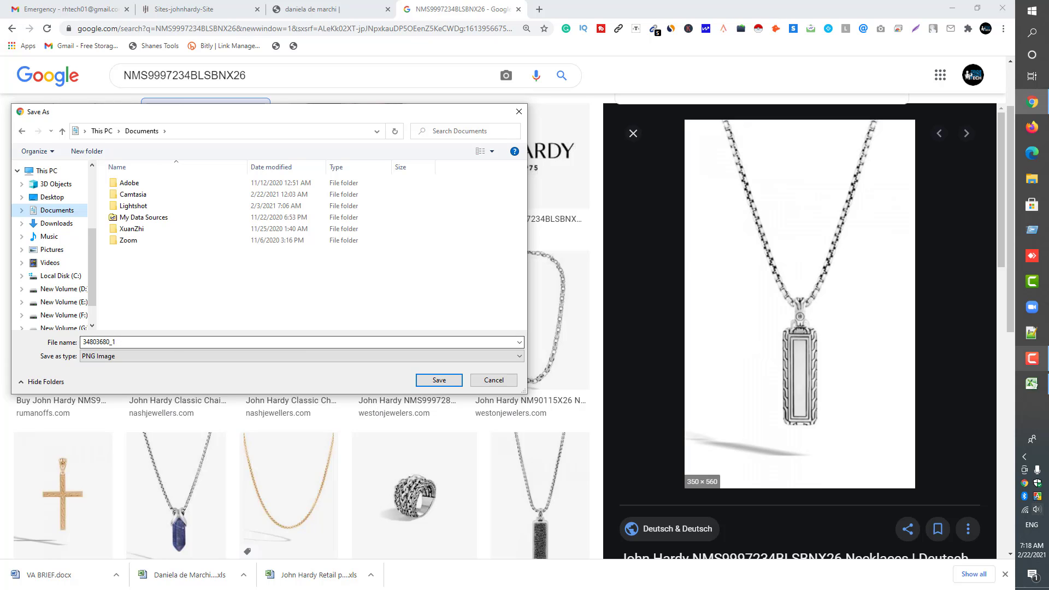
Recheck the sample code in the Excel pricelist, then paste the copied row 5 text as the image's file name in Chrome.
click(1032, 383)
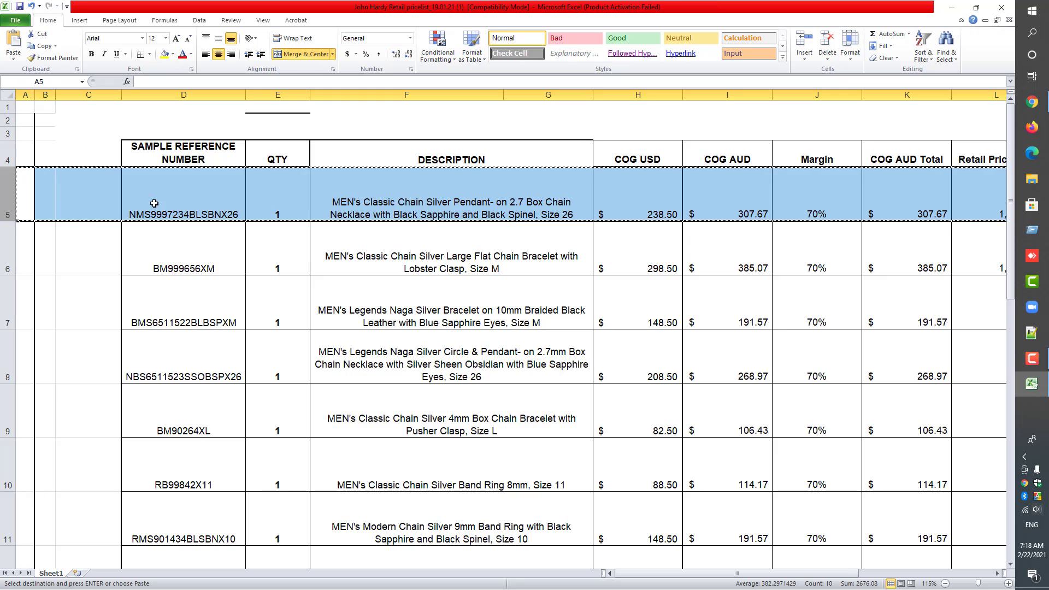
mouse_move(1036, 103)
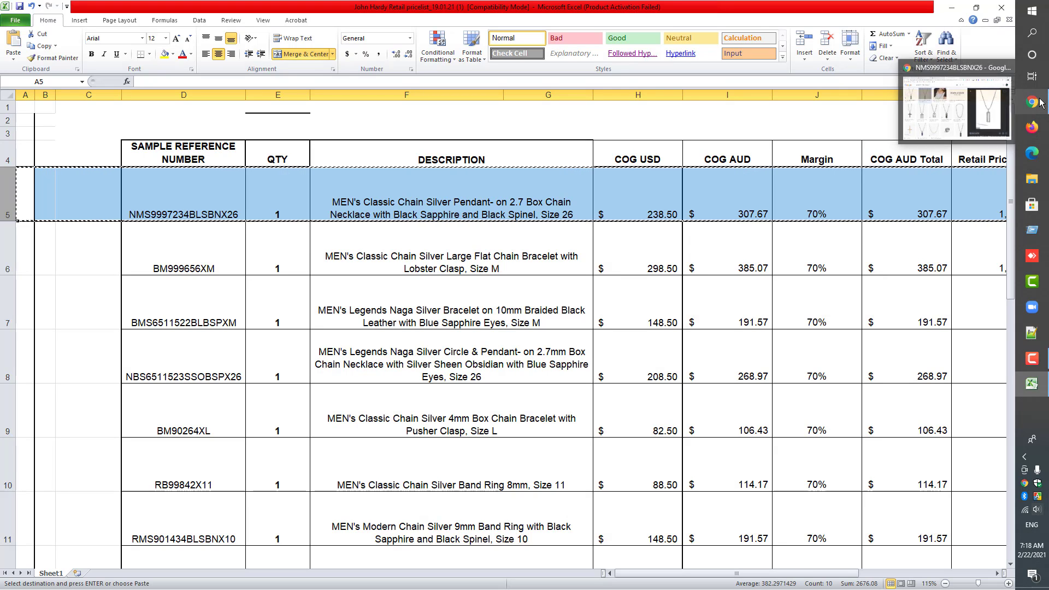
click(1033, 103)
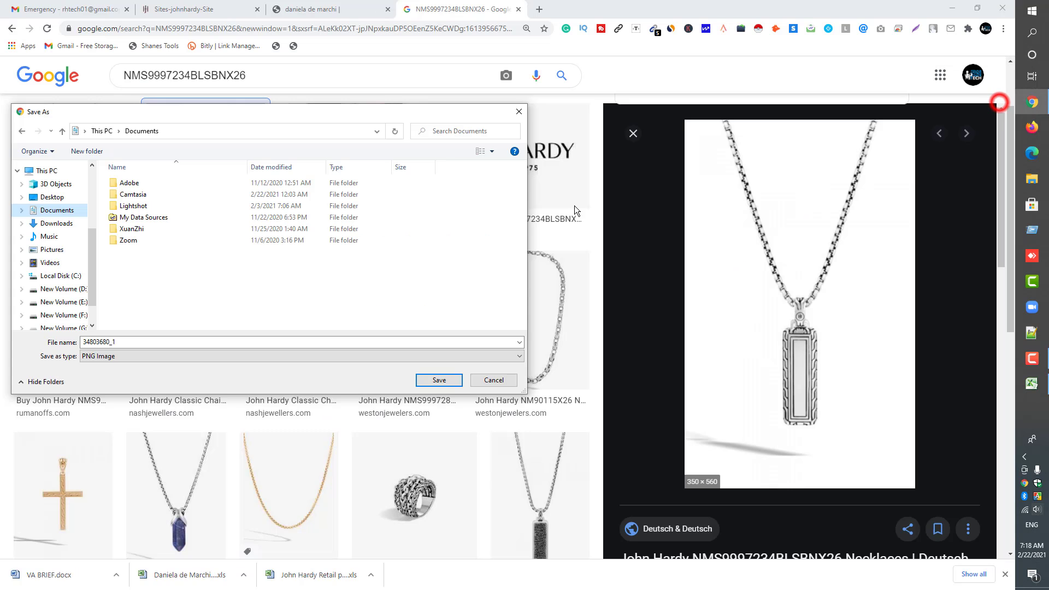
double_click(116, 343)
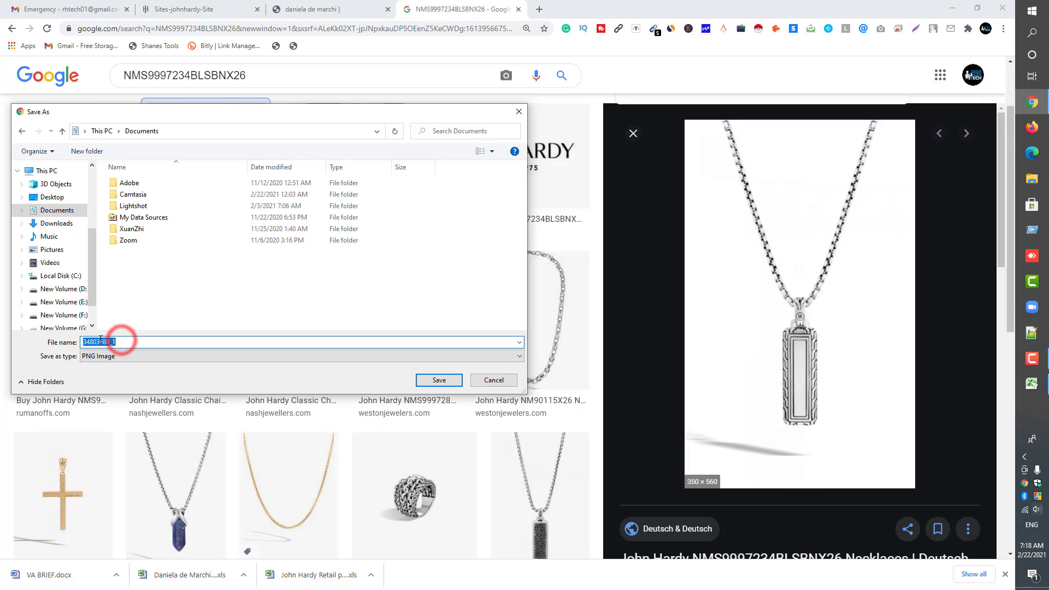
right_click(105, 344)
click(132, 388)
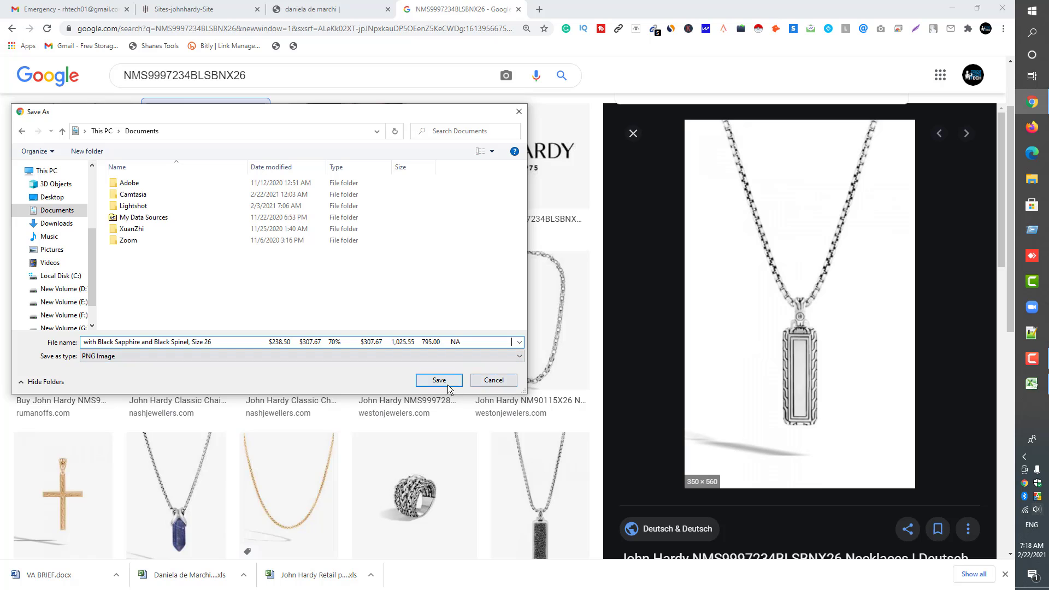
Switch to Excel and copy only the text NMS9997234BLSBNX26 from inside cell D5.
click(1032, 384)
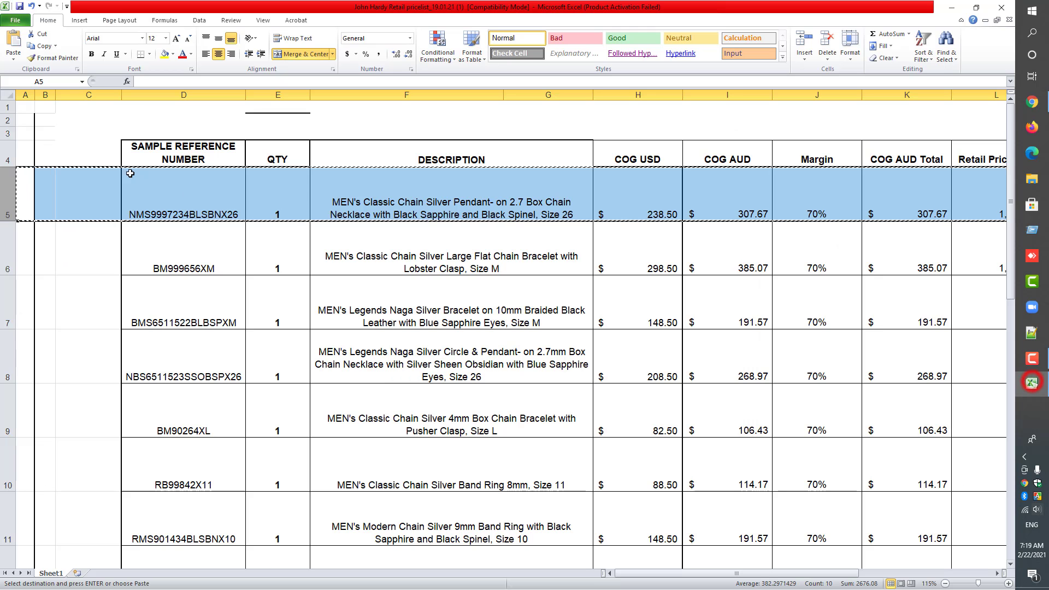
right_click(153, 191)
click(139, 191)
double_click(140, 191)
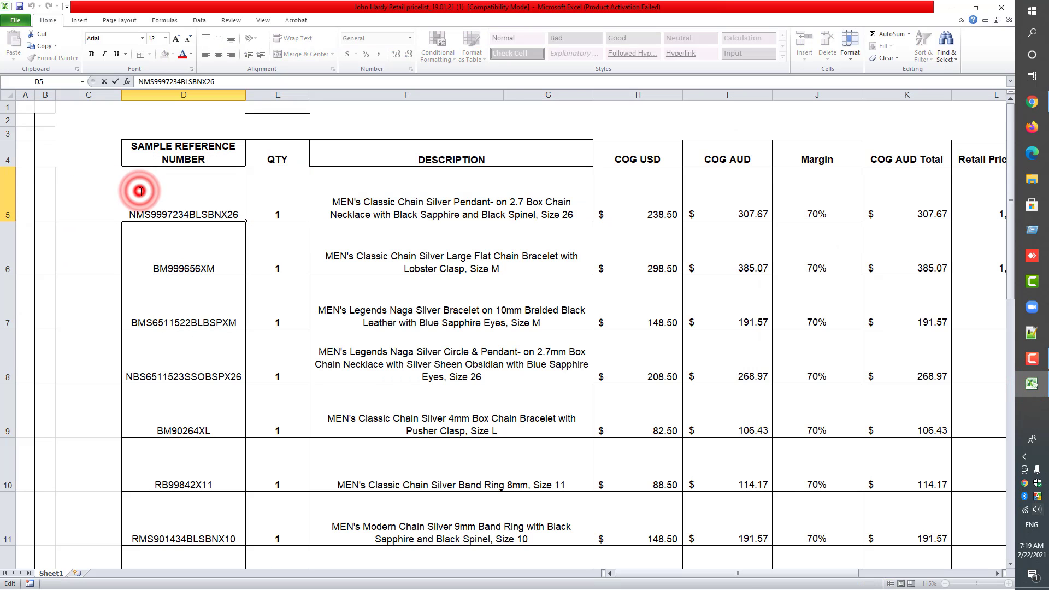
double_click(232, 214)
right_click(232, 214)
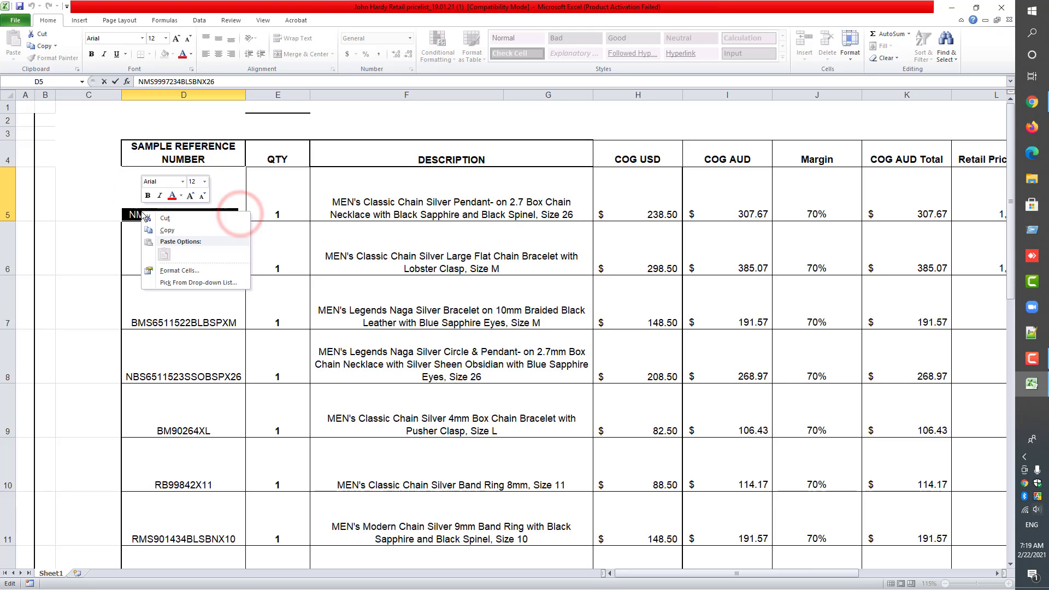
click(165, 230)
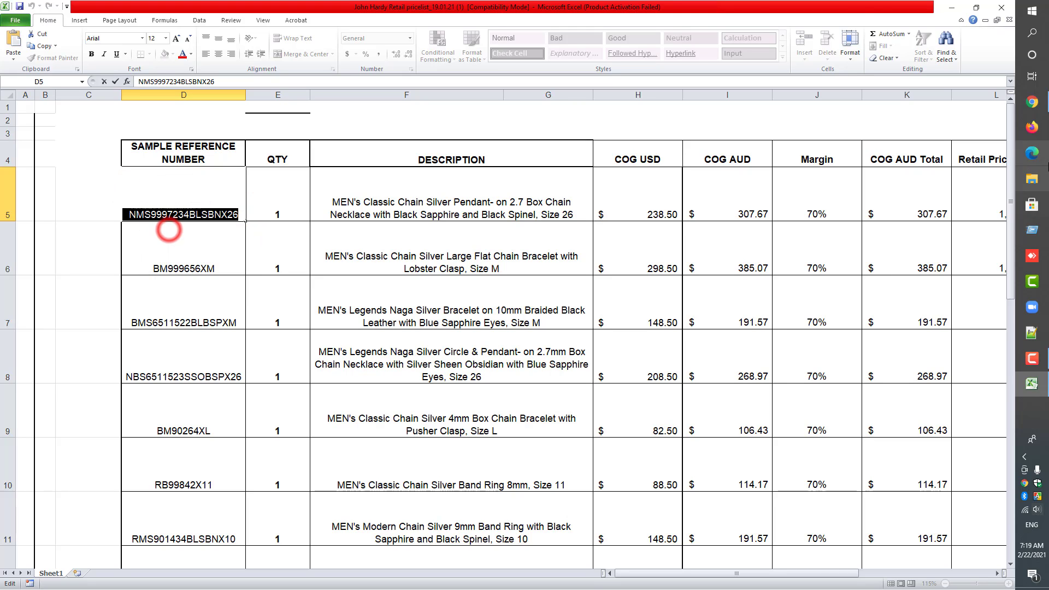
Return to Chrome and save the pendant image in Documents as a PNG named NMS9997234BLSBNX26.
click(1032, 102)
right_click(122, 341)
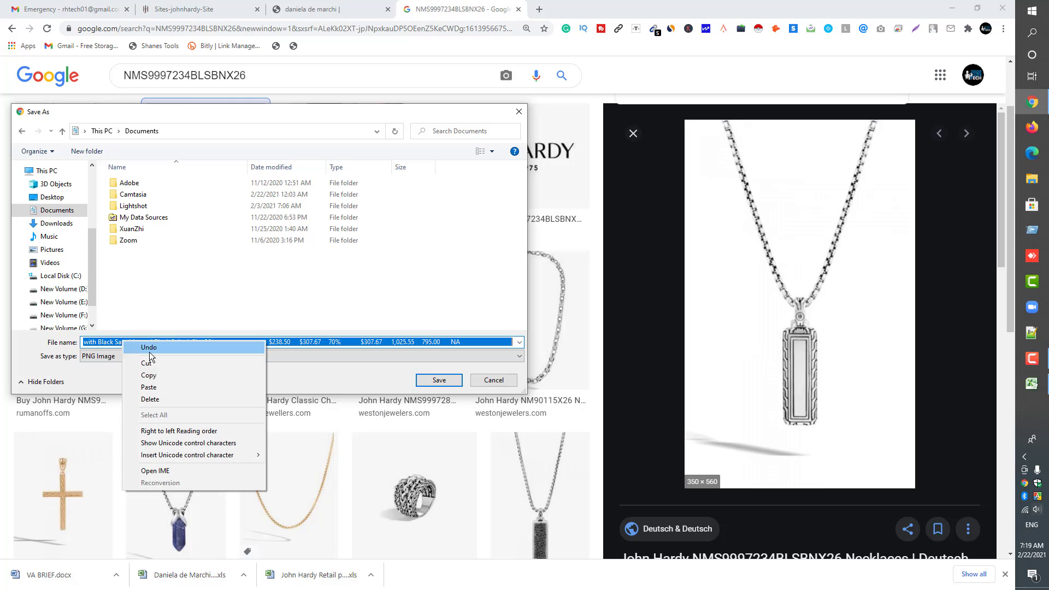
click(154, 387)
click(435, 381)
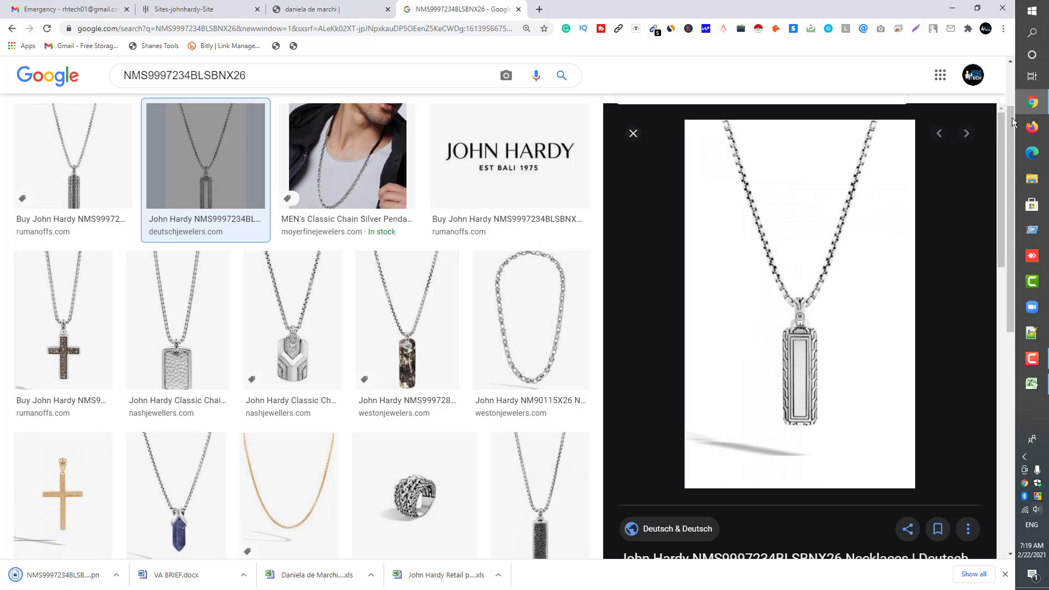
Open the Documents folder in File Explorer and cut the NMS9997234BLSBNX26 PNG file.
click(1032, 178)
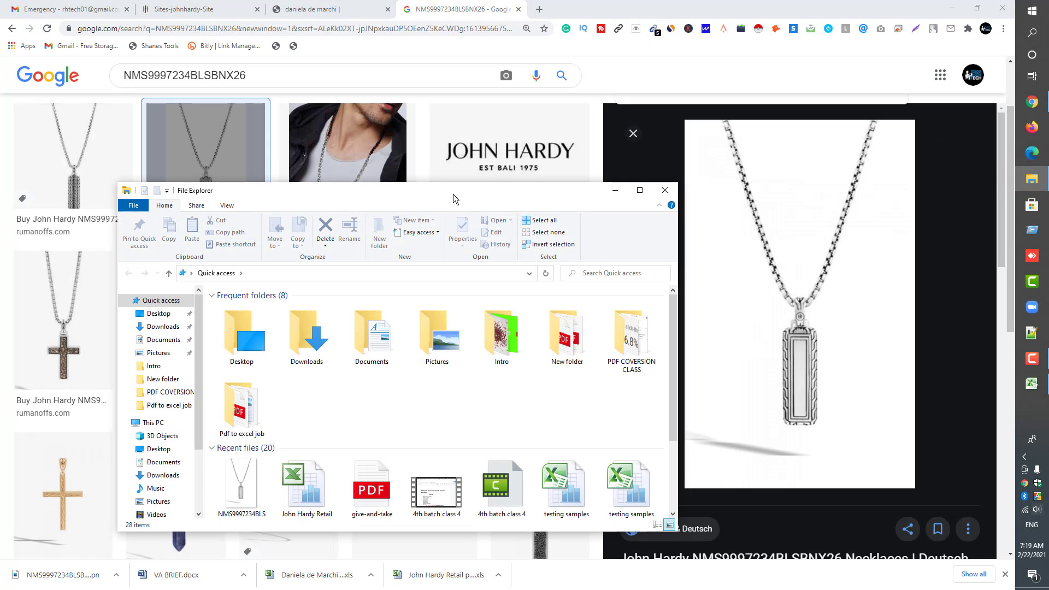
click(640, 190)
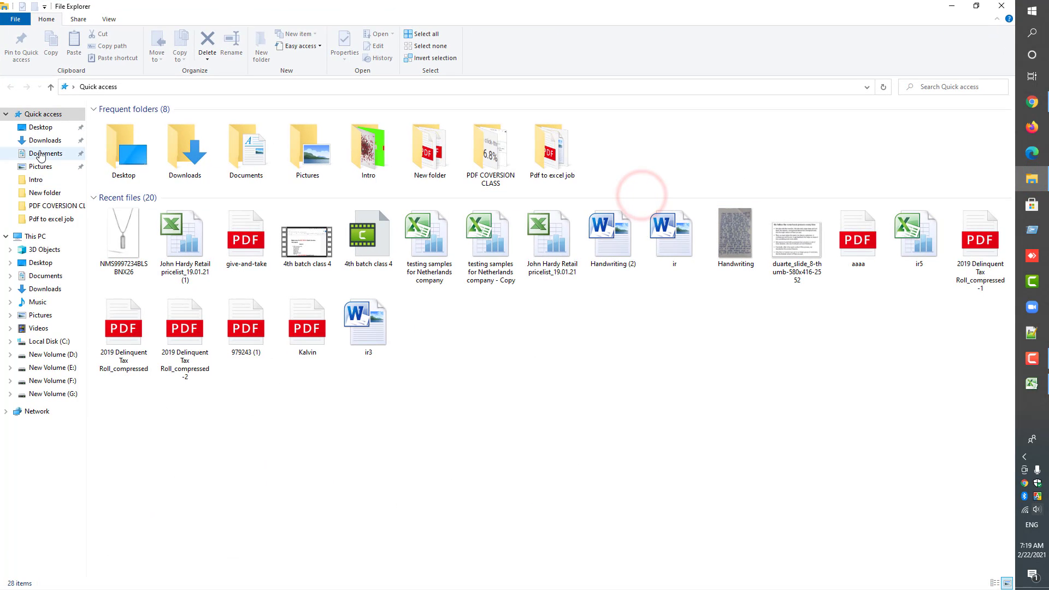
click(40, 153)
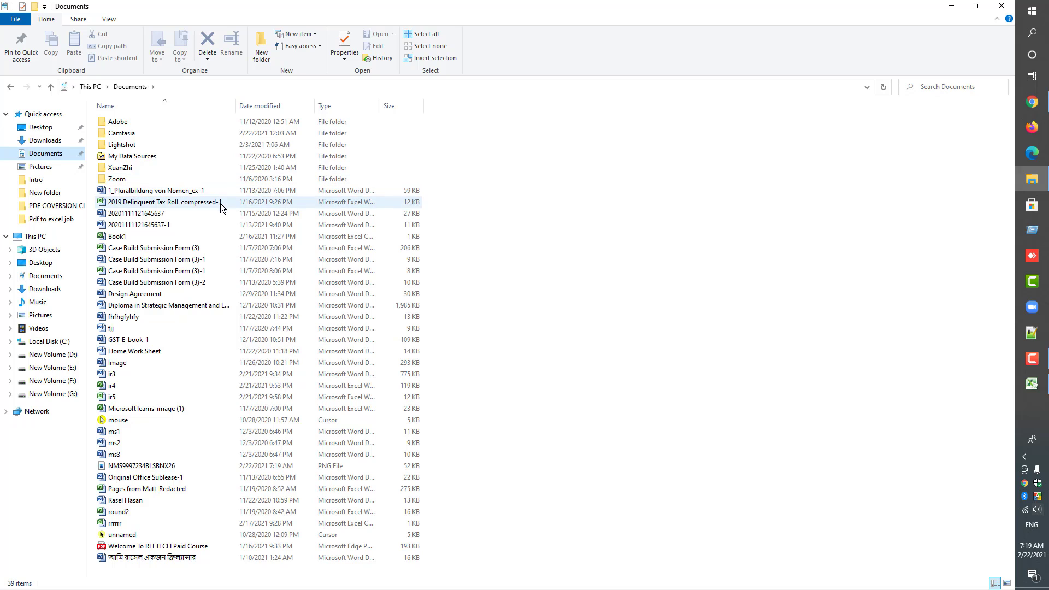
right_click(136, 469)
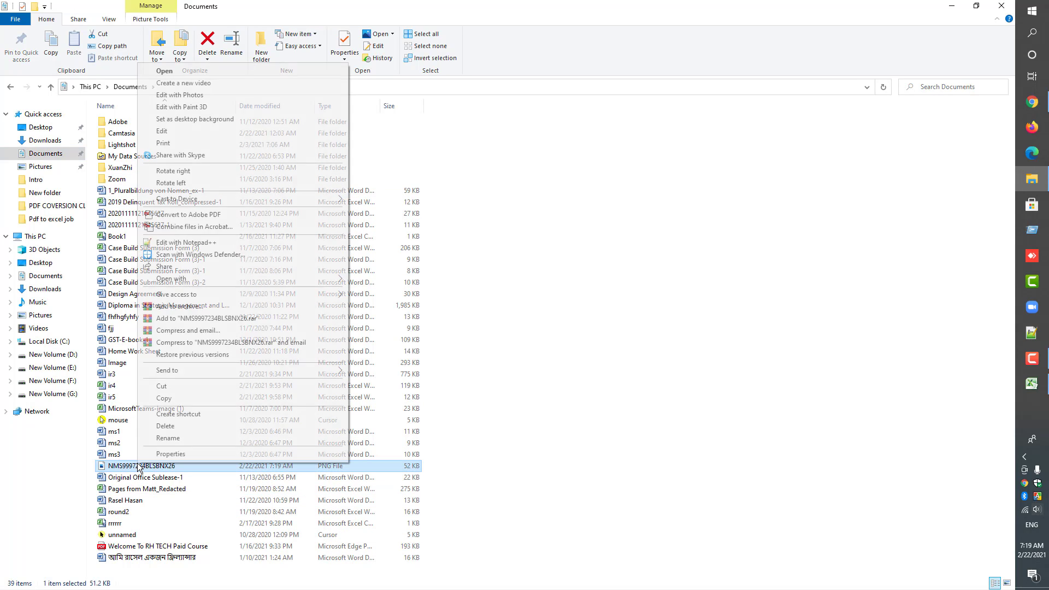
click(169, 387)
Minimize the open windows and paste the cut pendant image onto the desktop.
click(951, 7)
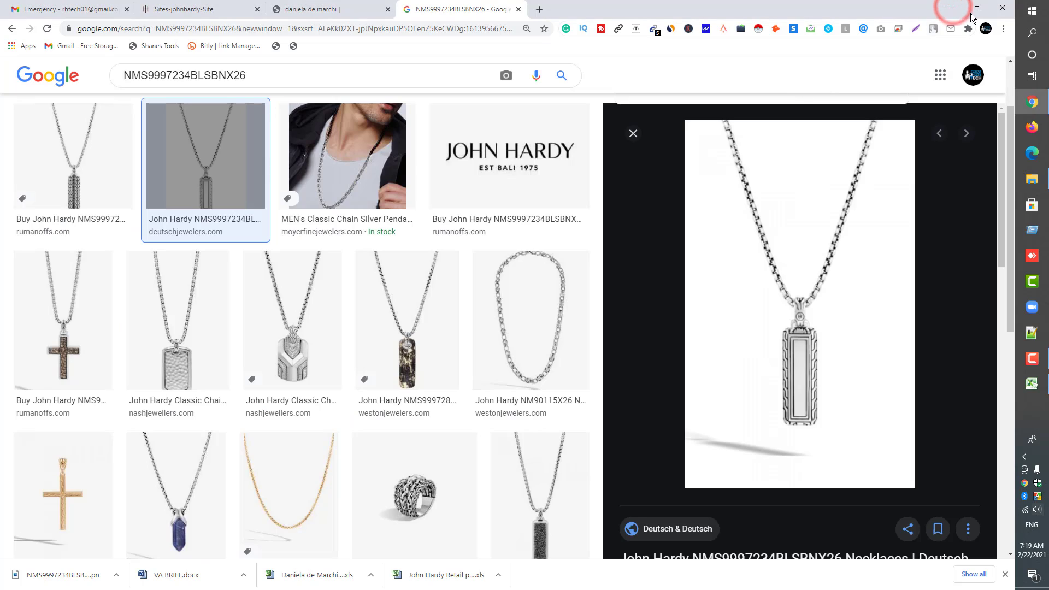
click(952, 8)
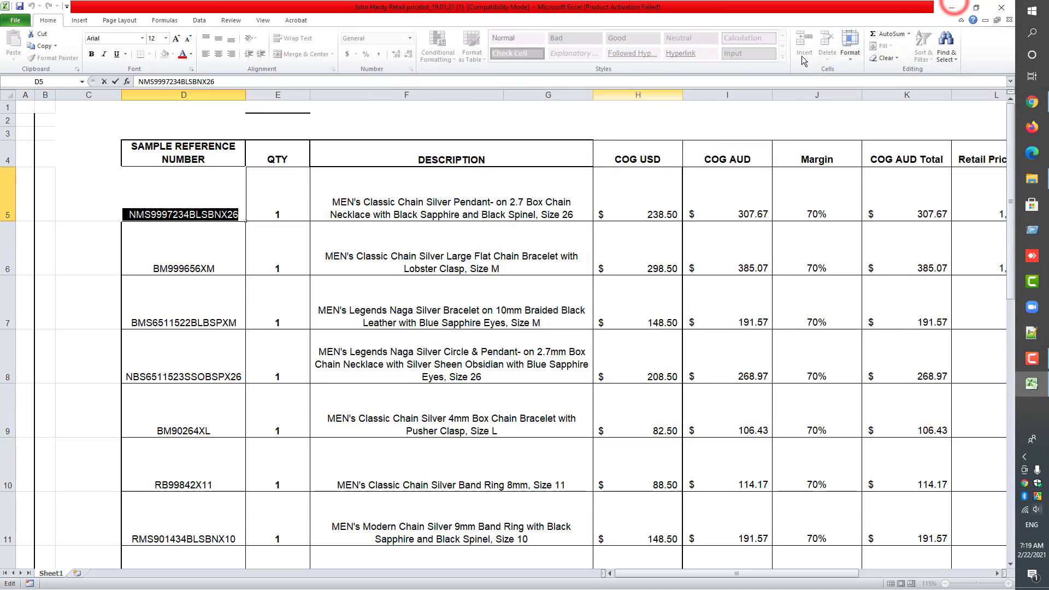
click(952, 7)
right_click(553, 155)
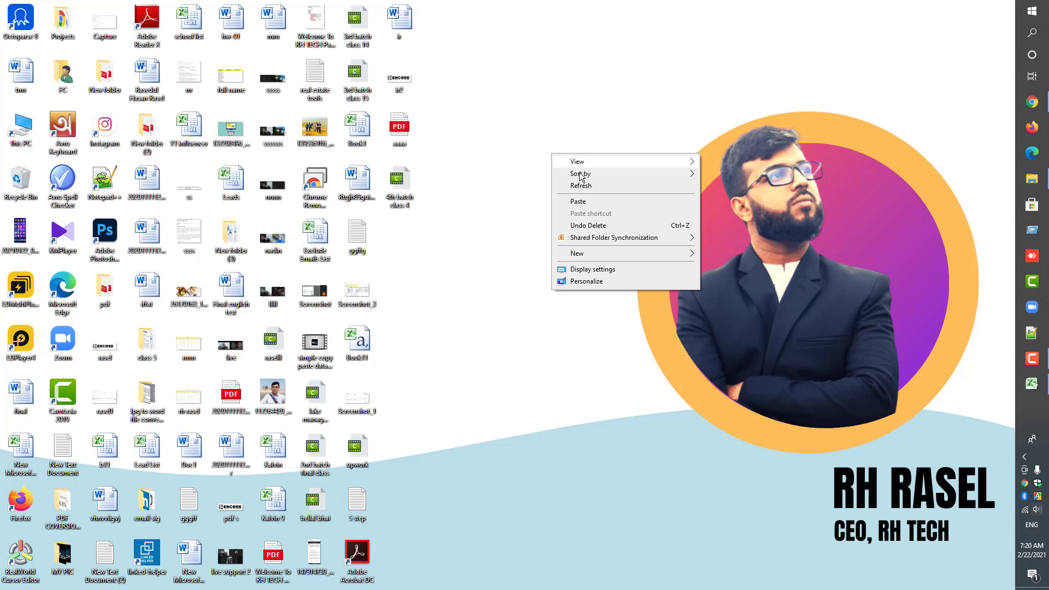
click(578, 202)
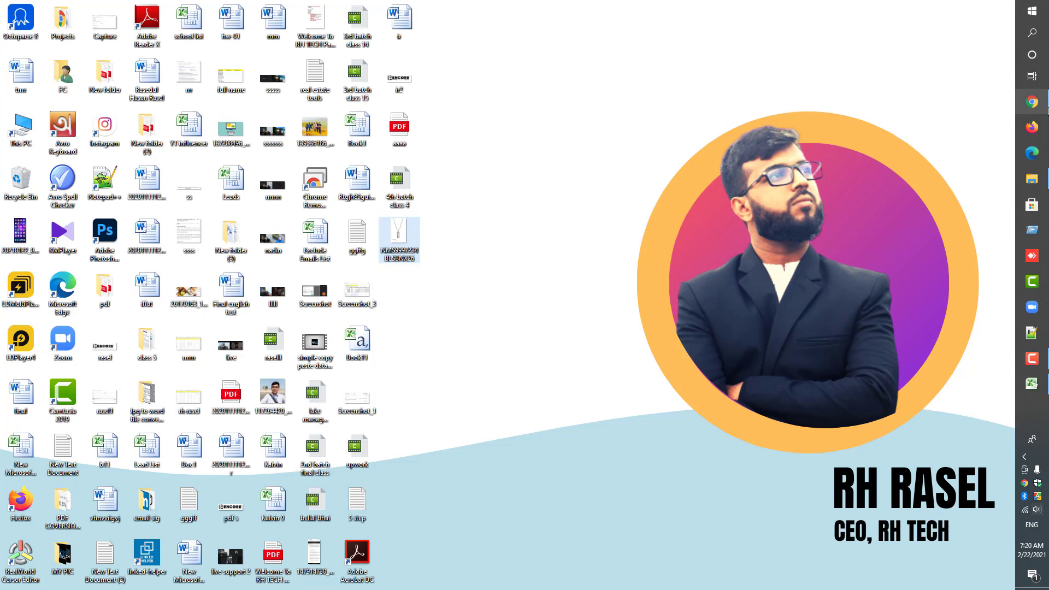
Recheck the folder and file-naming instructions in the Gmail brief, then create a new folder on the desktop and clear its suggested name.
click(1045, 104)
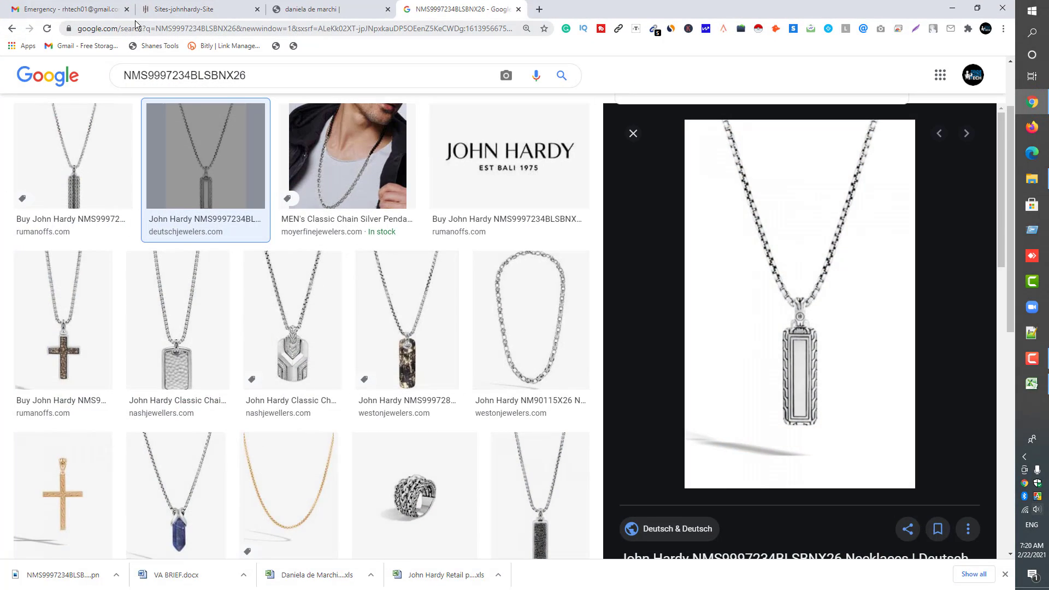
click(94, 12)
scroll(442, 438, down, 2)
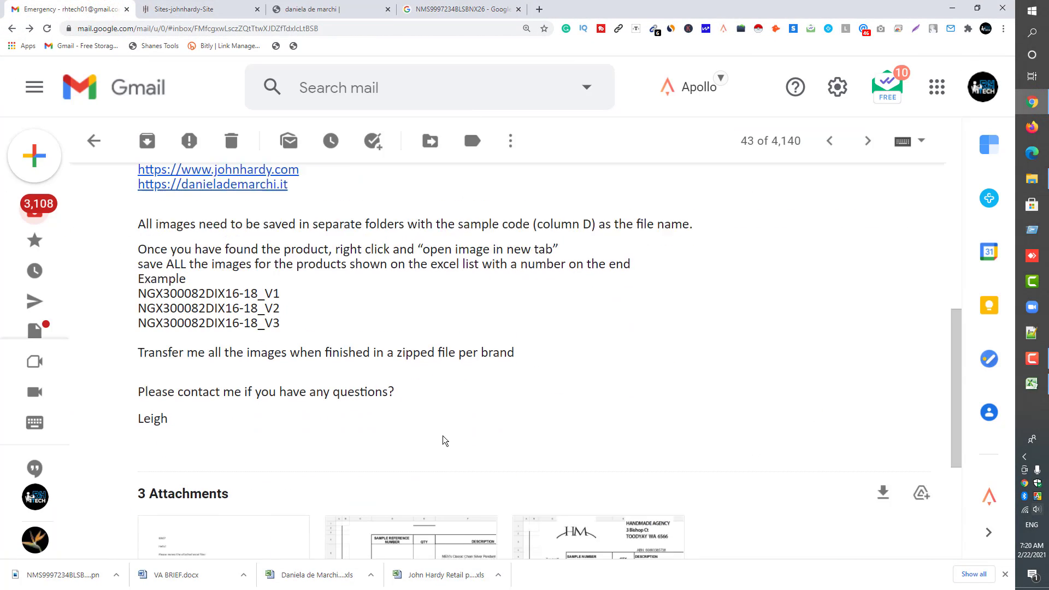
scroll(511, 331, up, 2)
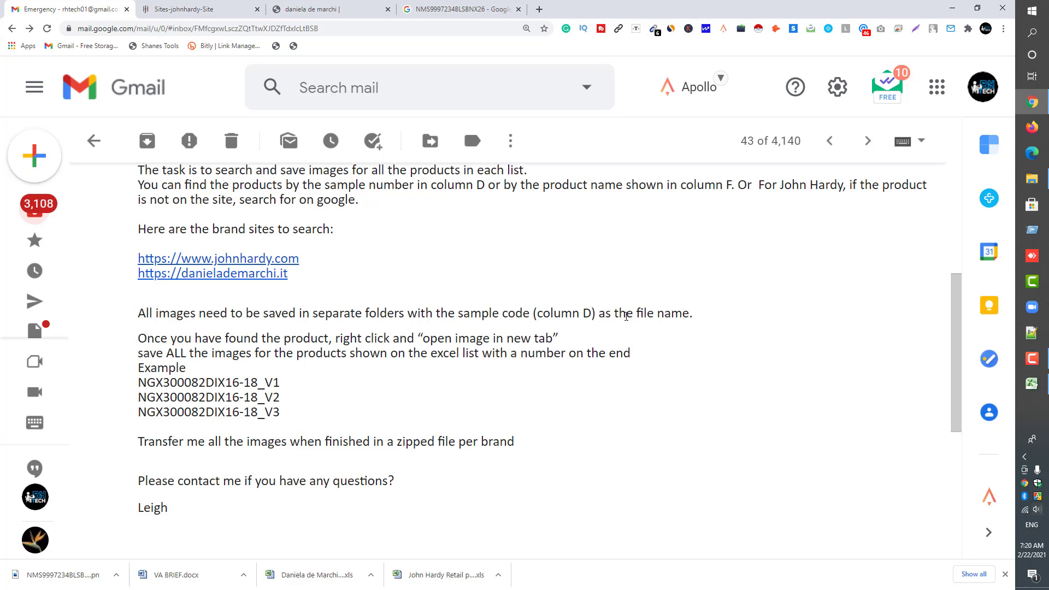
click(954, 5)
right_click(547, 131)
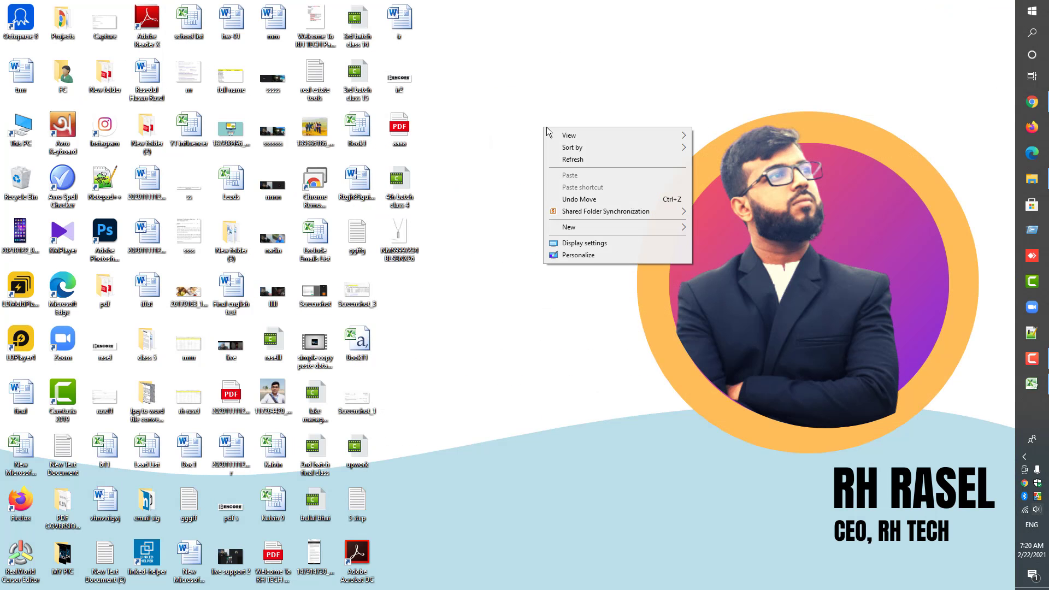
mouse_move(597, 229)
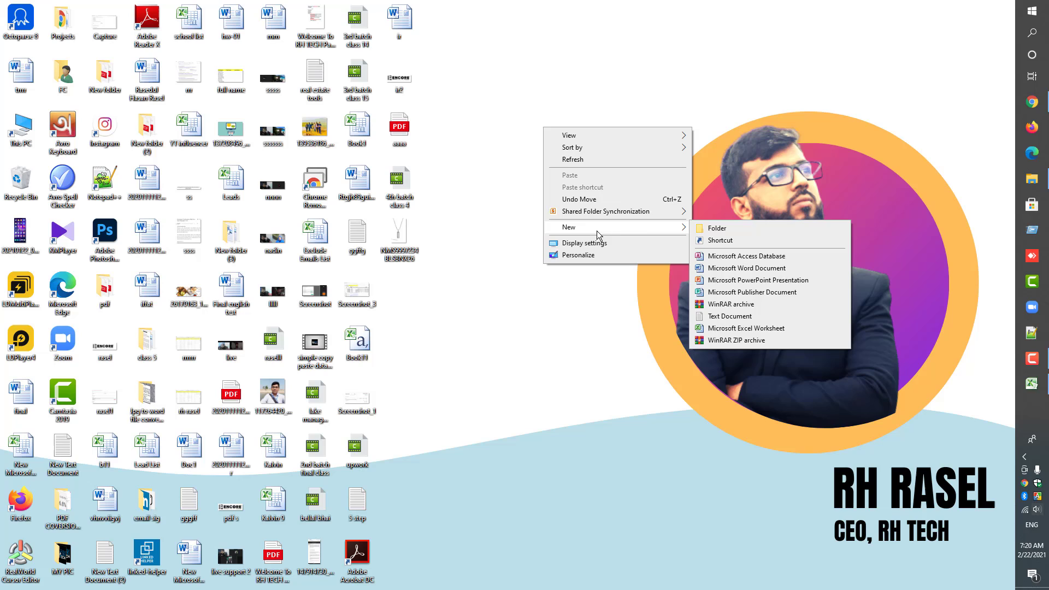
click(721, 228)
right_click(404, 310)
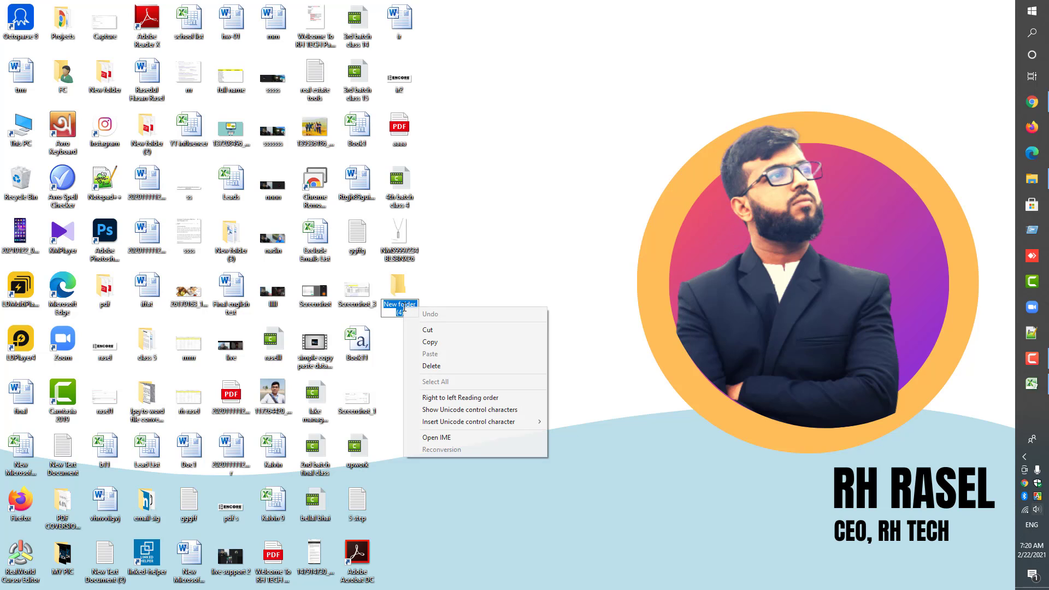
click(439, 365)
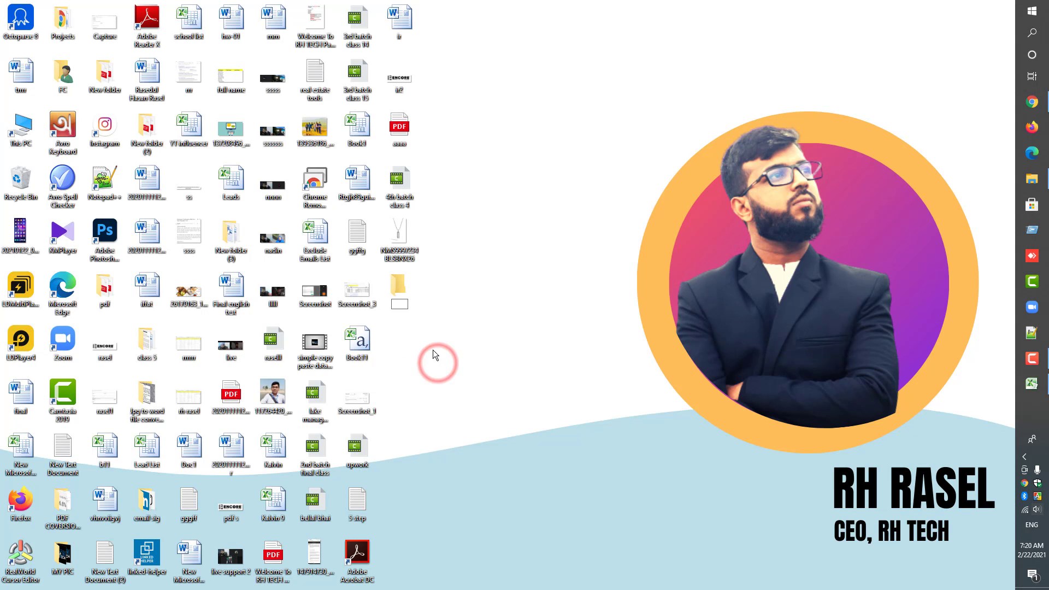
Switch to the Excel pricelist, copy the text NMS9997234BLSBNX26 from cell D5, and return to the desktop.
click(1032, 102)
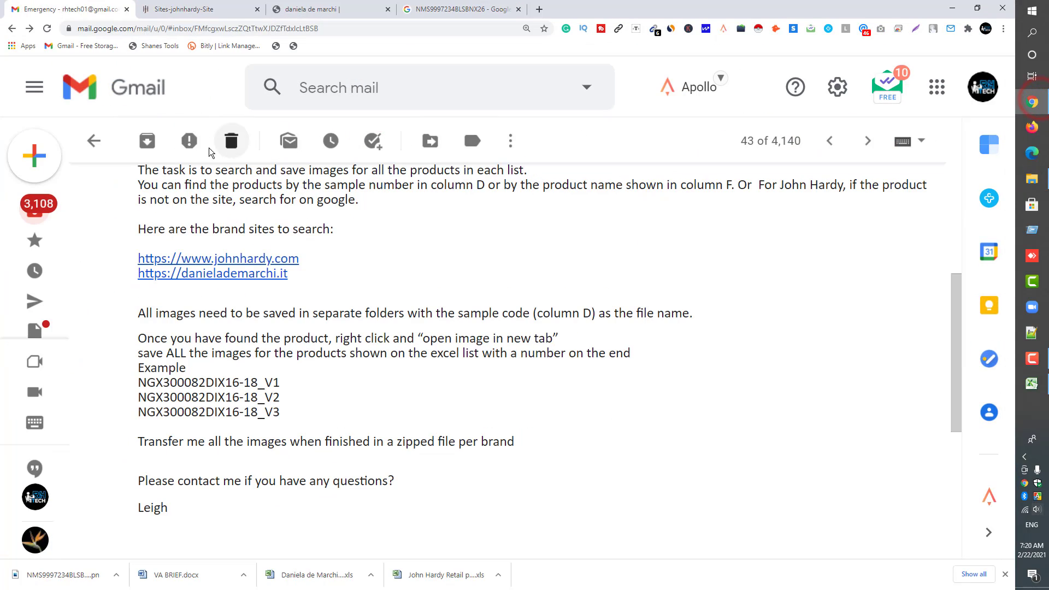
click(1032, 381)
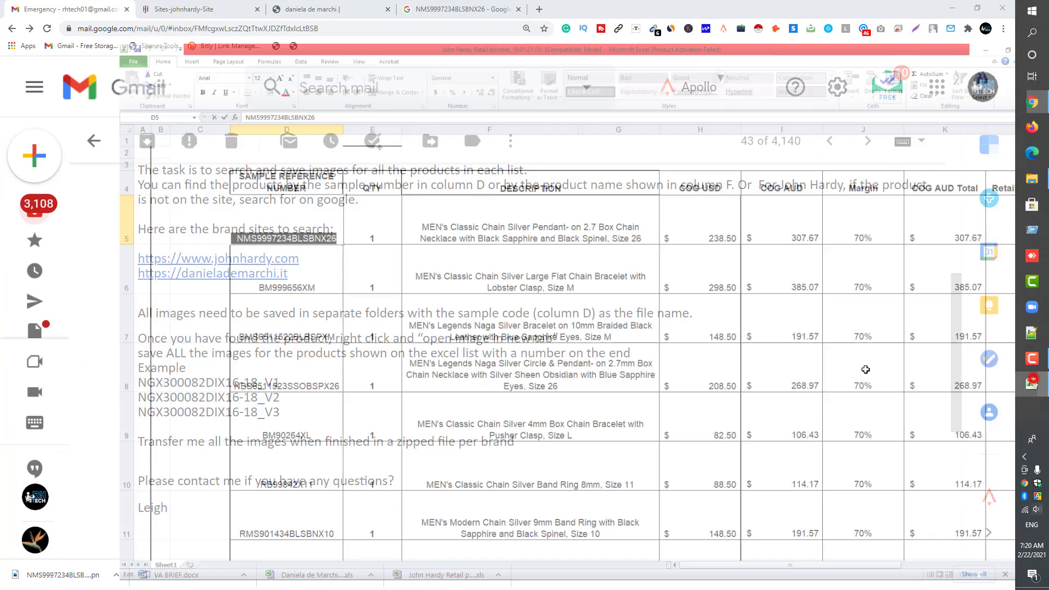
right_click(181, 214)
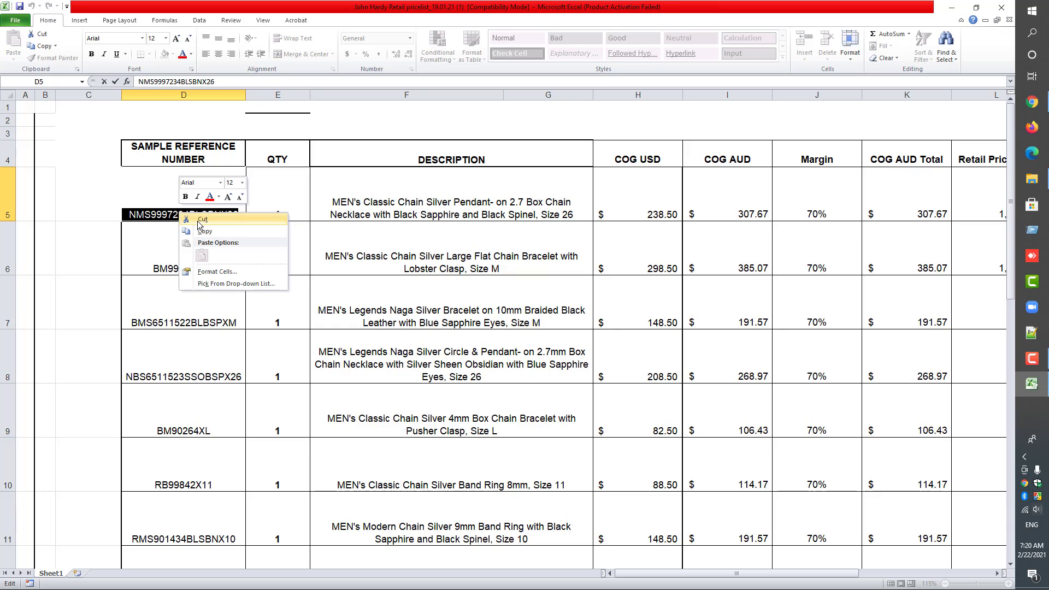
click(203, 233)
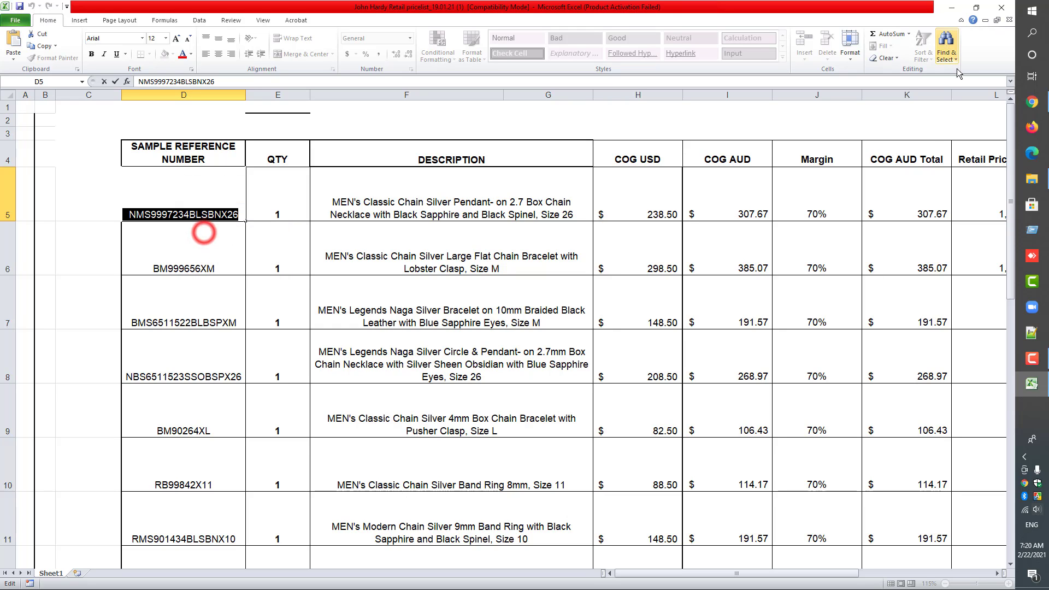
click(955, 8)
click(953, 8)
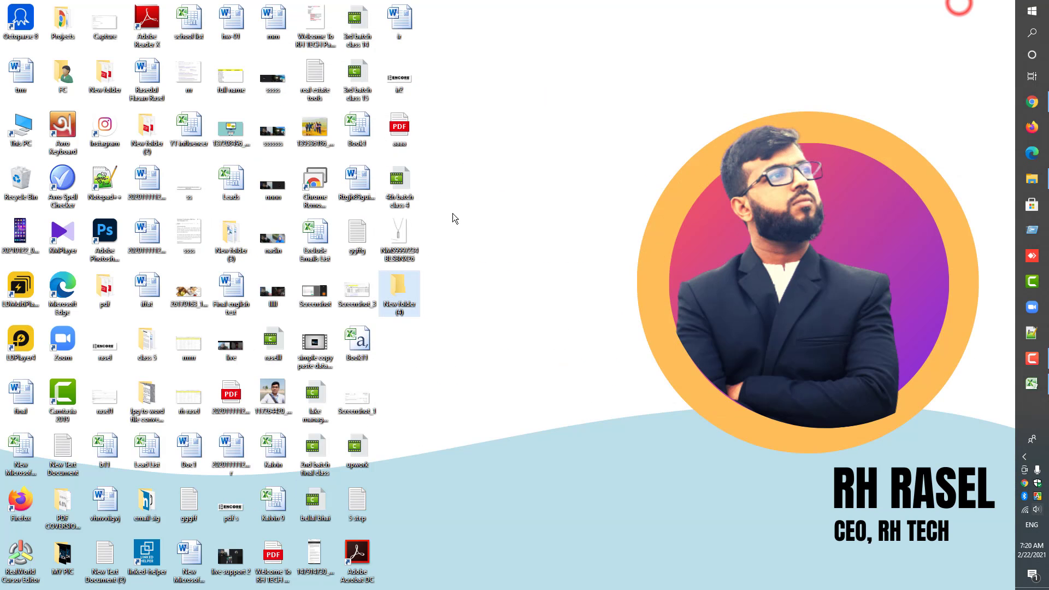
Rename the new desktop folder by pasting the sample code NMS9997234BLSBNX26.
right_click(406, 286)
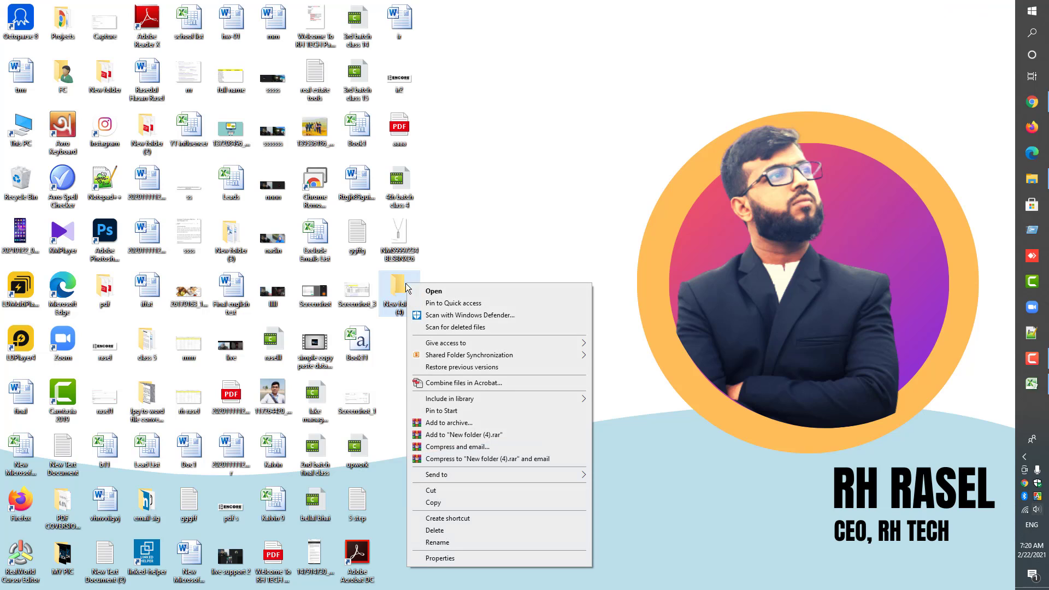
click(463, 540)
right_click(399, 307)
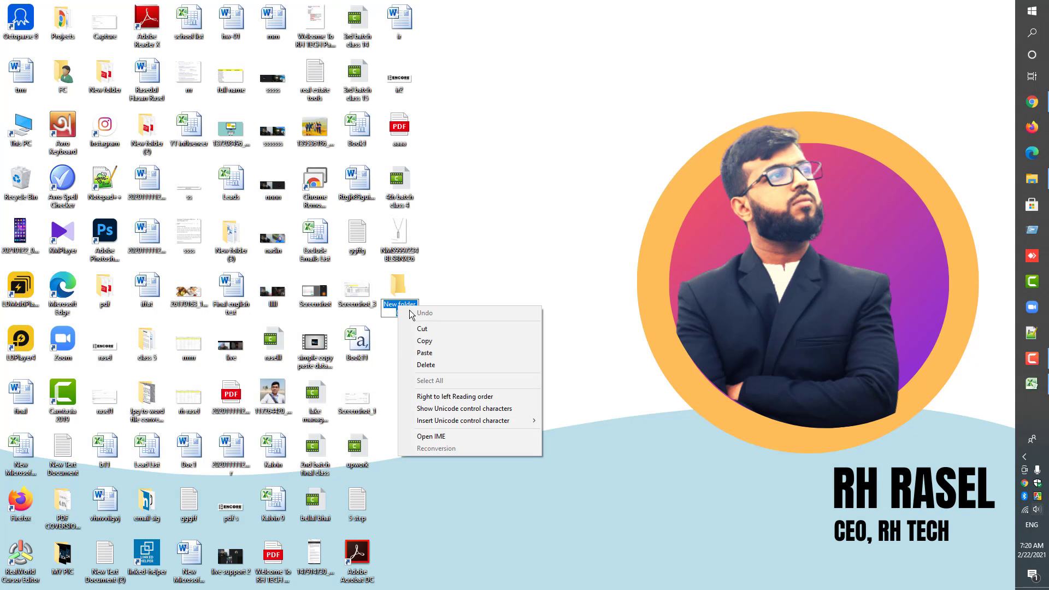
click(432, 354)
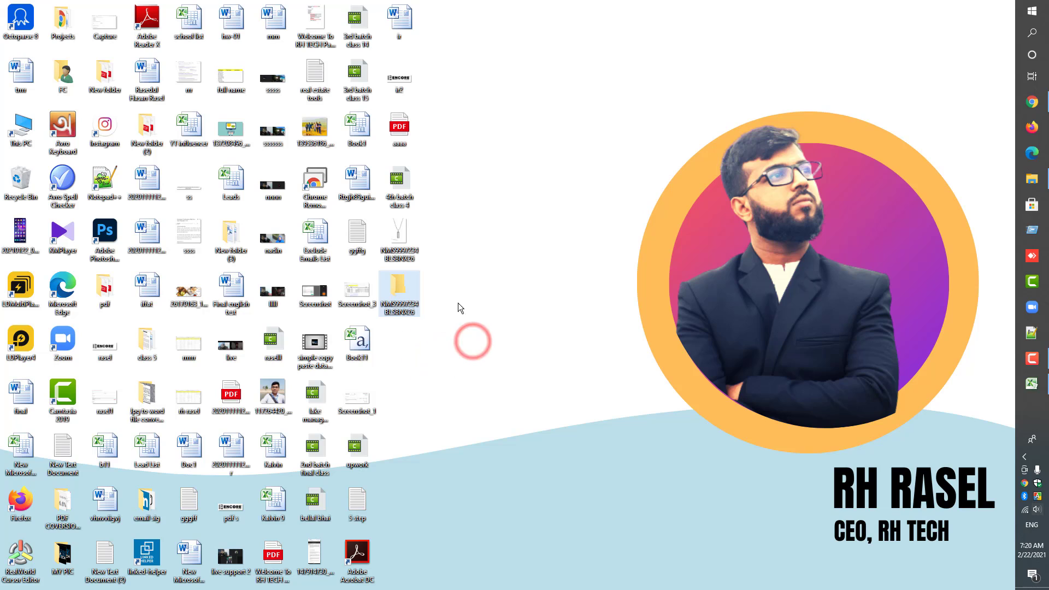
Move the NMS9997234BLSBNX26 pendant image into the desktop folder of the same name.
click(406, 238)
drag(406, 238, 409, 243)
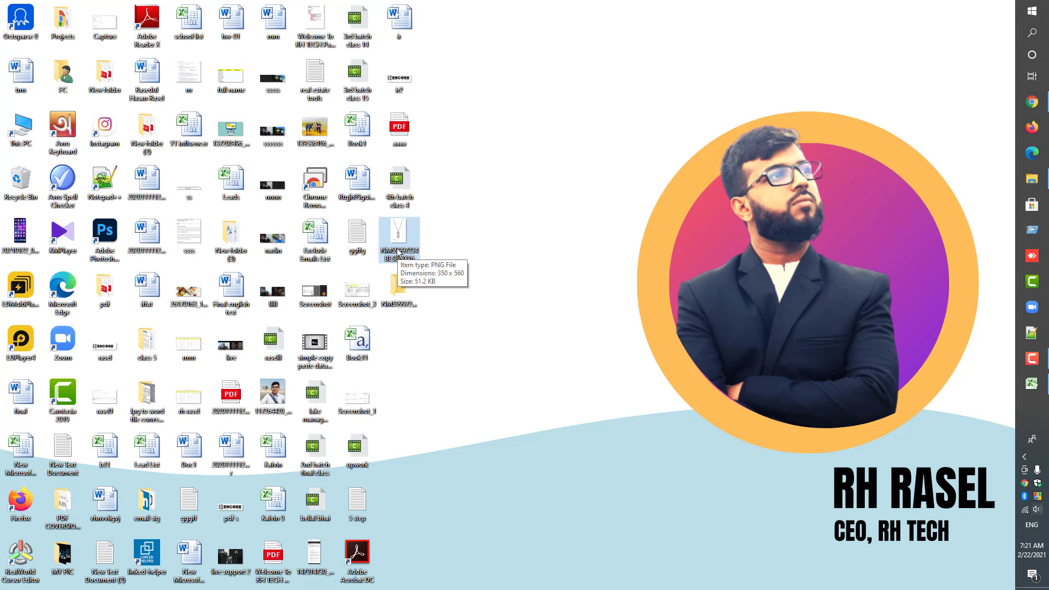
drag(401, 233, 401, 283)
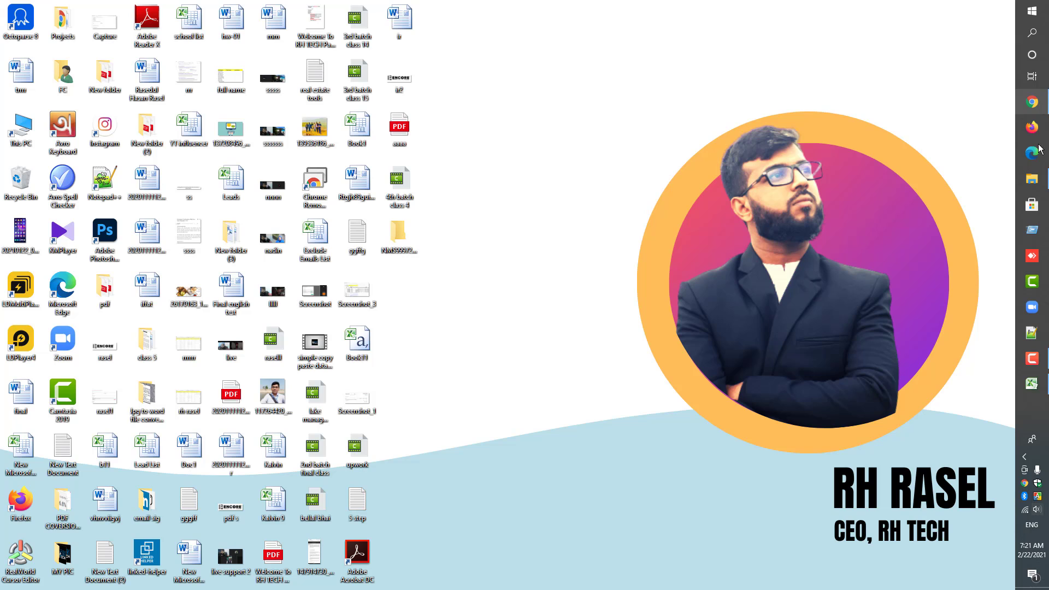
Switch to Excel and copy cell D6 with the sample code BM999656XM.
click(1031, 385)
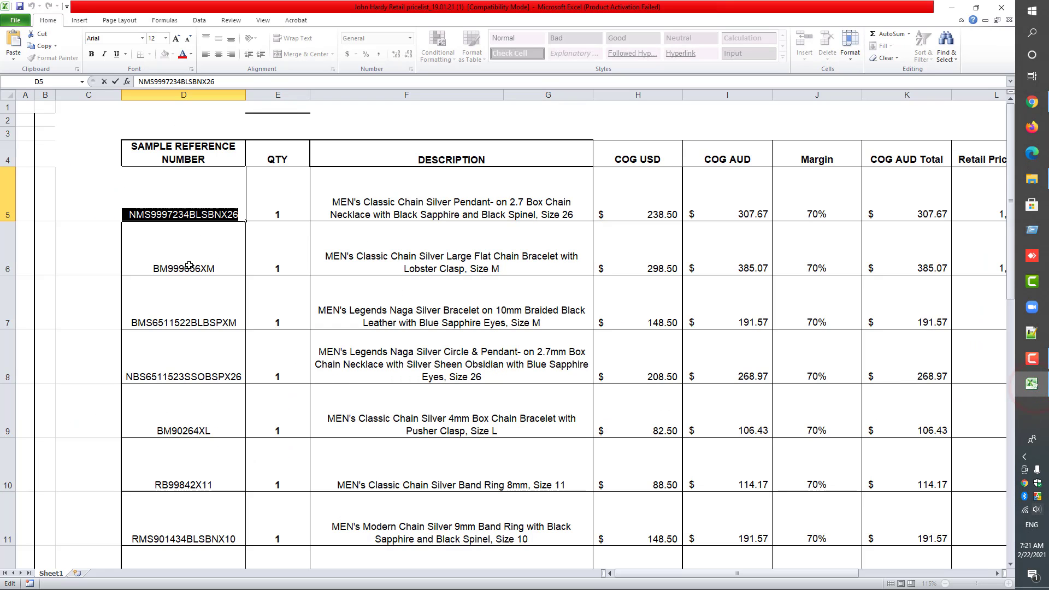
click(188, 266)
right_click(188, 258)
click(225, 278)
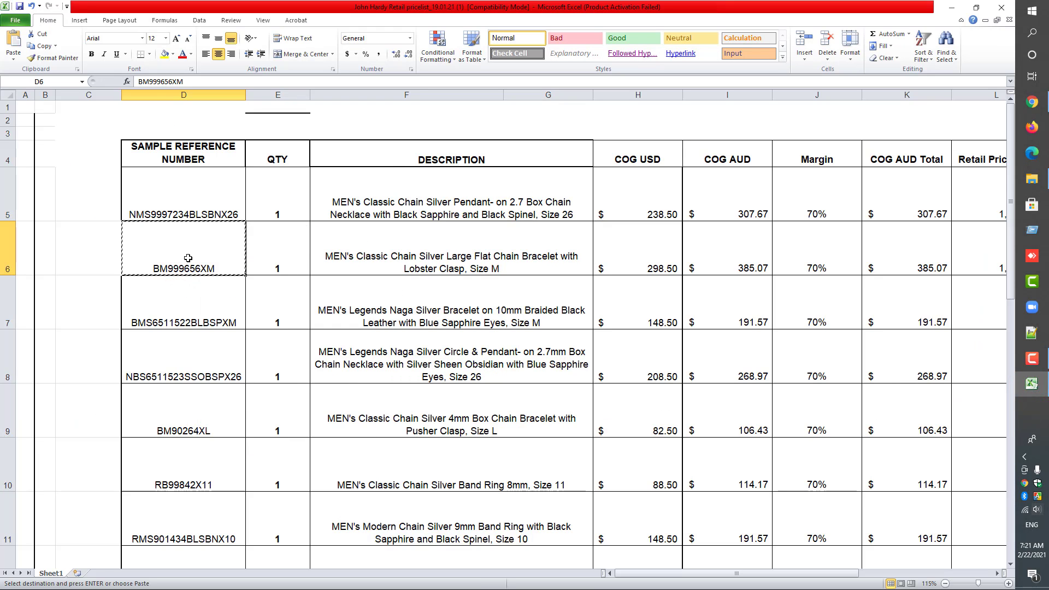
right_click(188, 258)
click(226, 278)
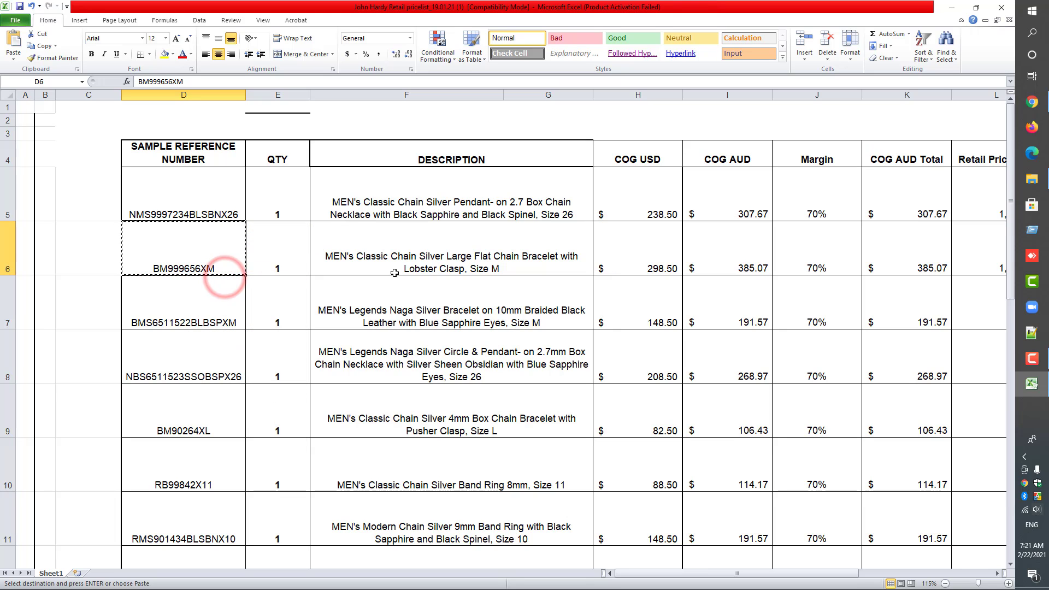
Switch to the John Hardy site in Chrome and search it for the pasted code BM999656XM.
click(1036, 103)
click(191, 9)
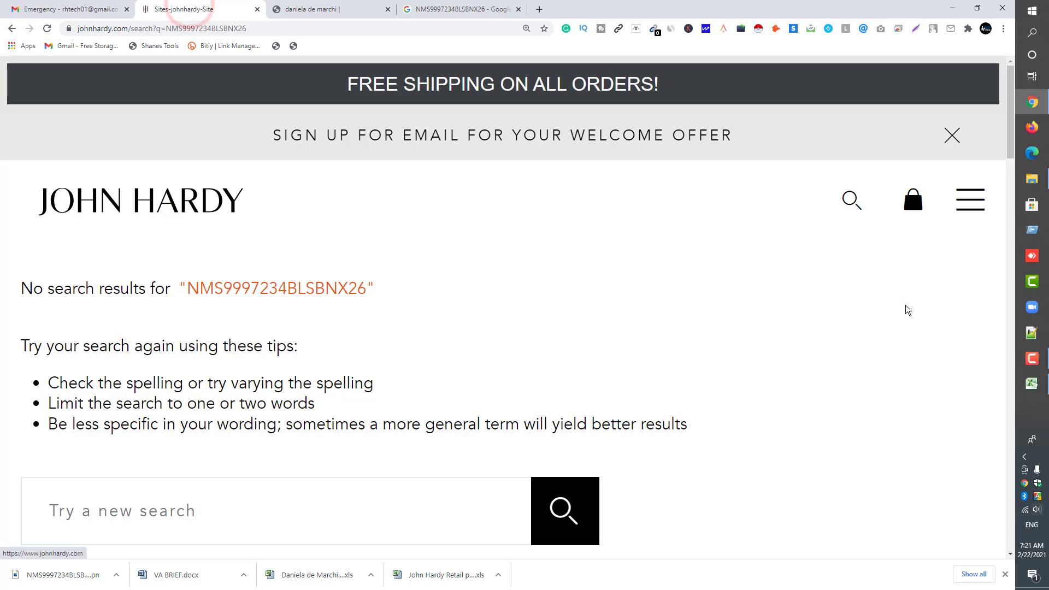
click(850, 200)
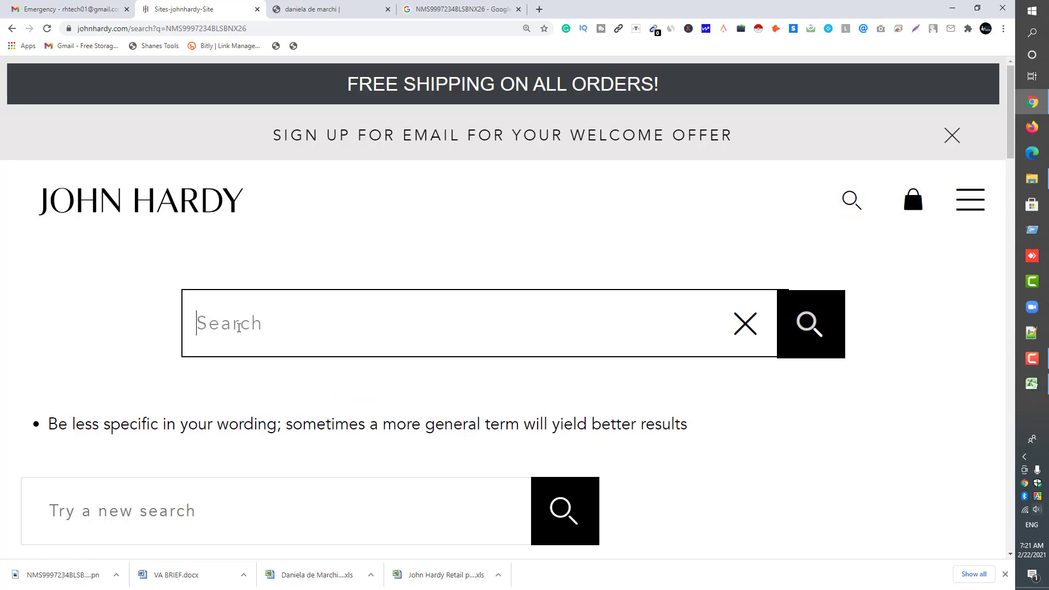
right_click(238, 327)
click(267, 410)
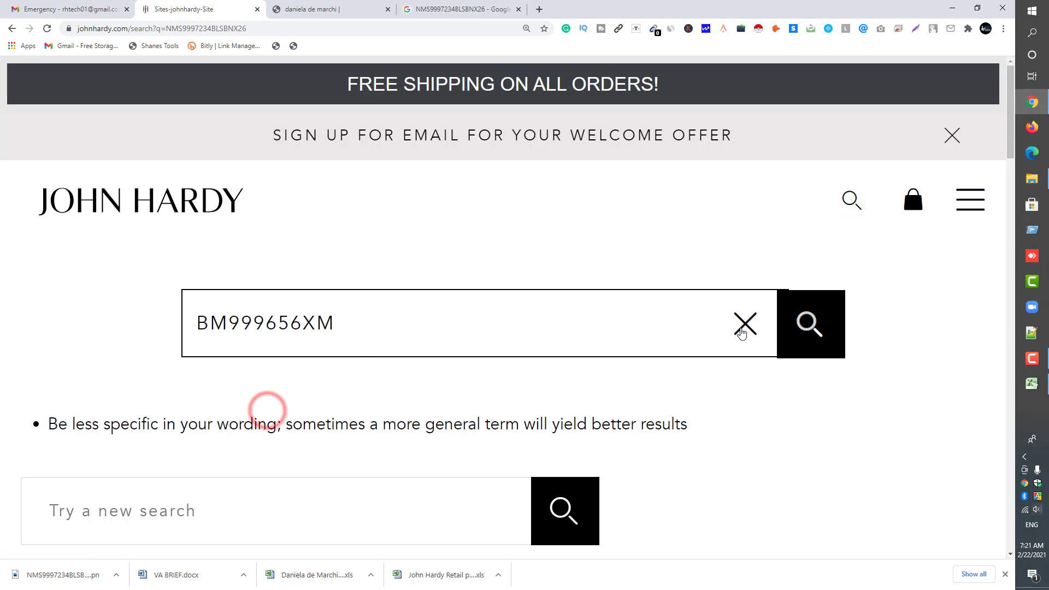
click(817, 324)
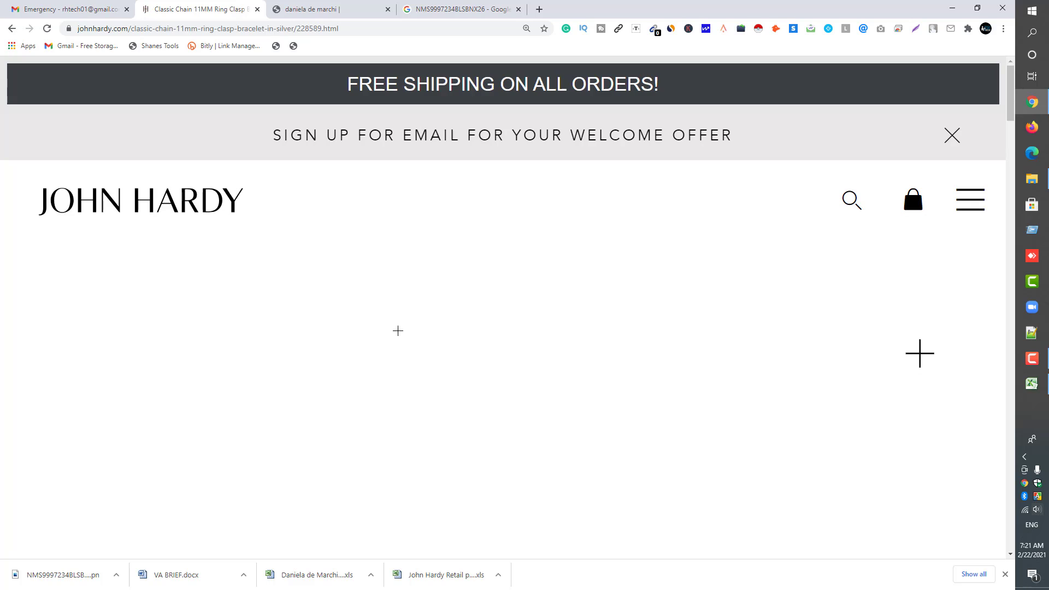
Look over the Classic Chain bracelet product page and close the browser's downloads bar.
scroll(433, 333, down, 2)
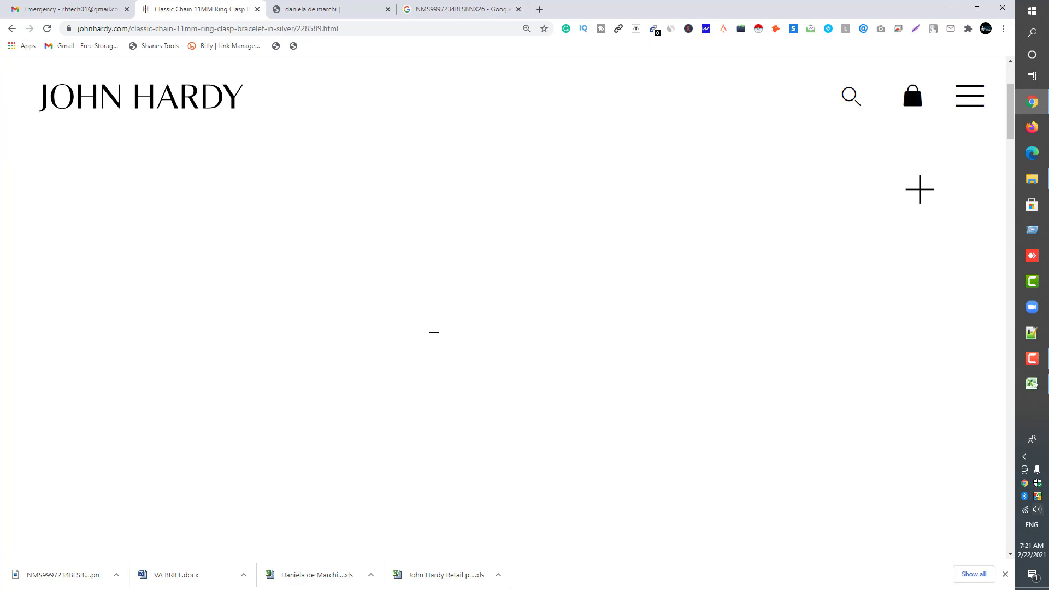
scroll(435, 333, up, 2)
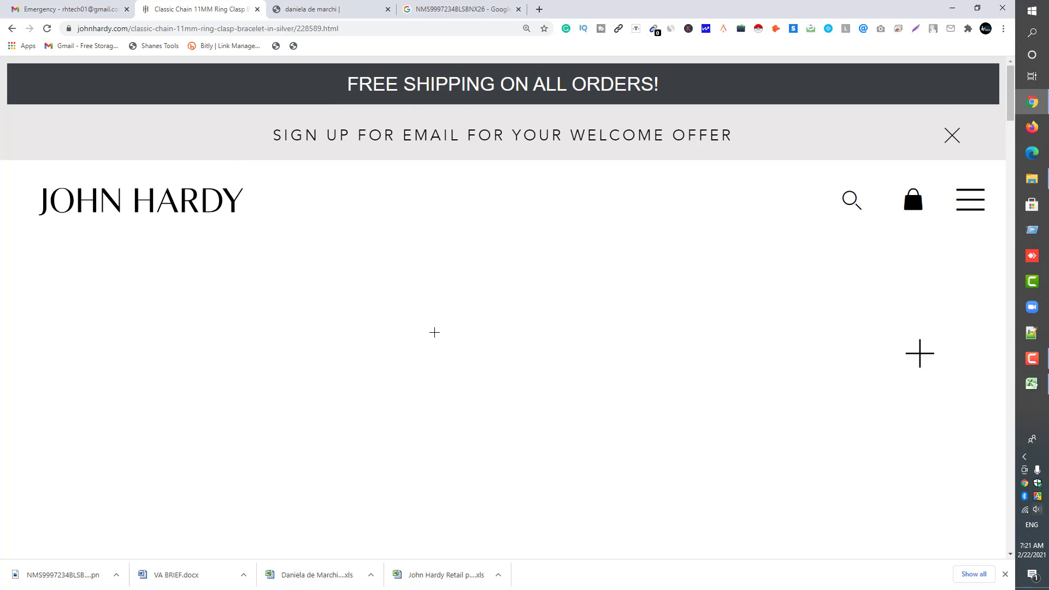
click(1005, 575)
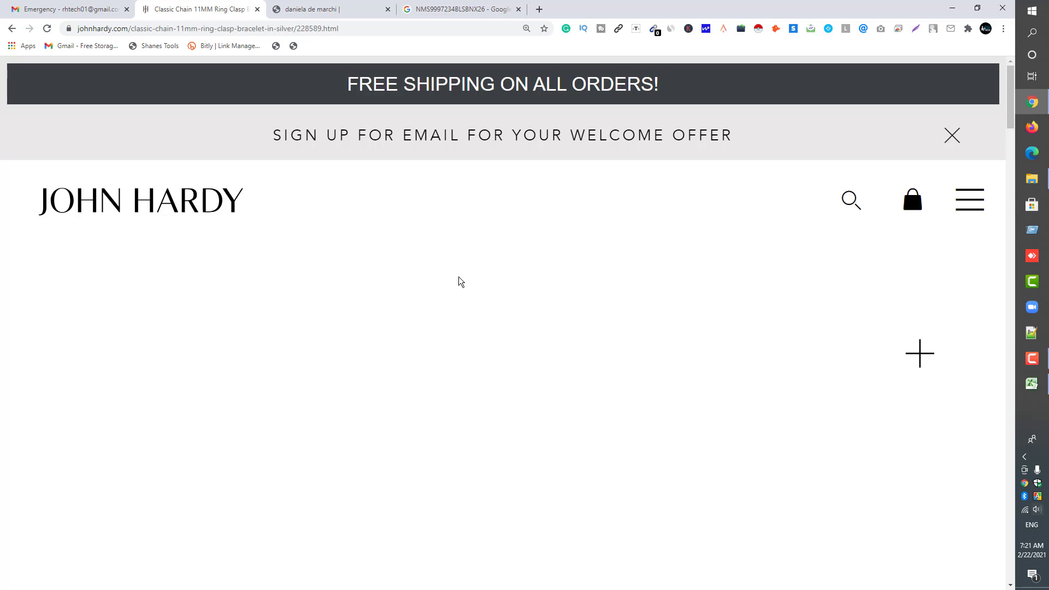
Switch to the John Hardy price list in Excel and copy the code text BM999656XM from inside cell D6.
scroll(459, 282, down, 2)
scroll(460, 281, down, 6)
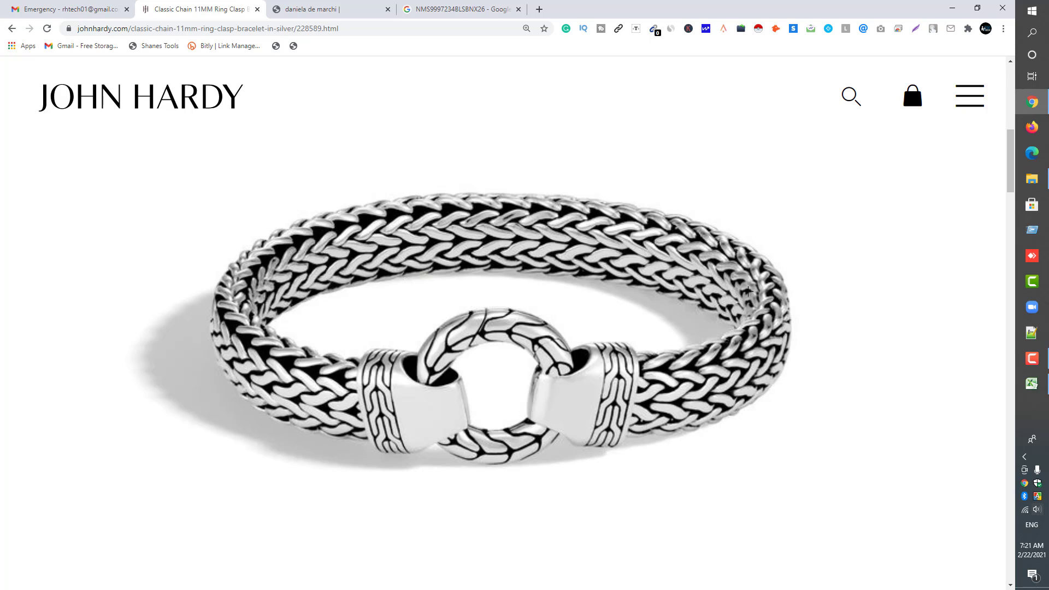
right_click(529, 228)
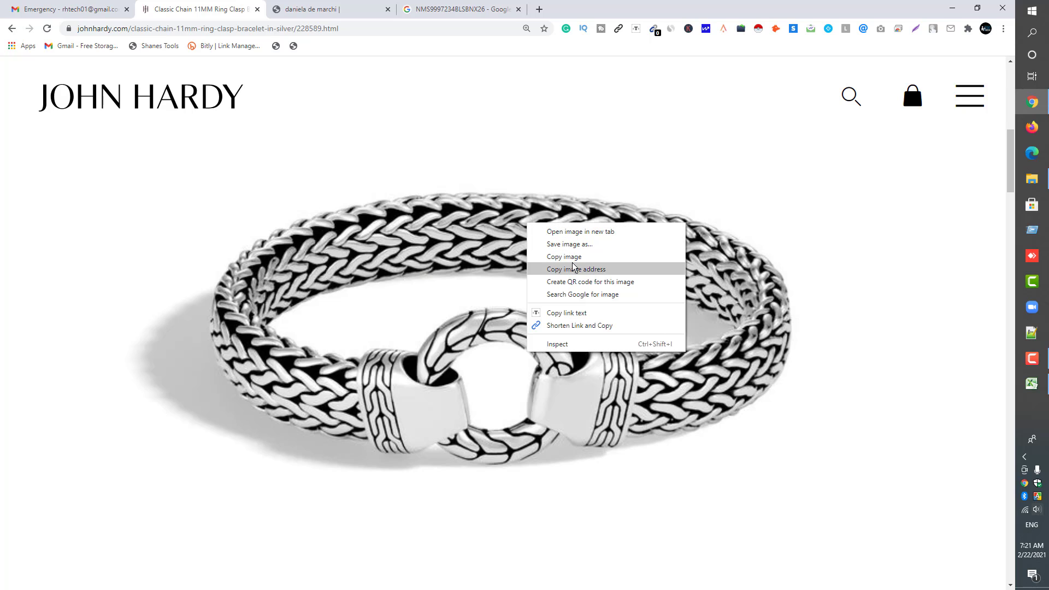
click(1032, 384)
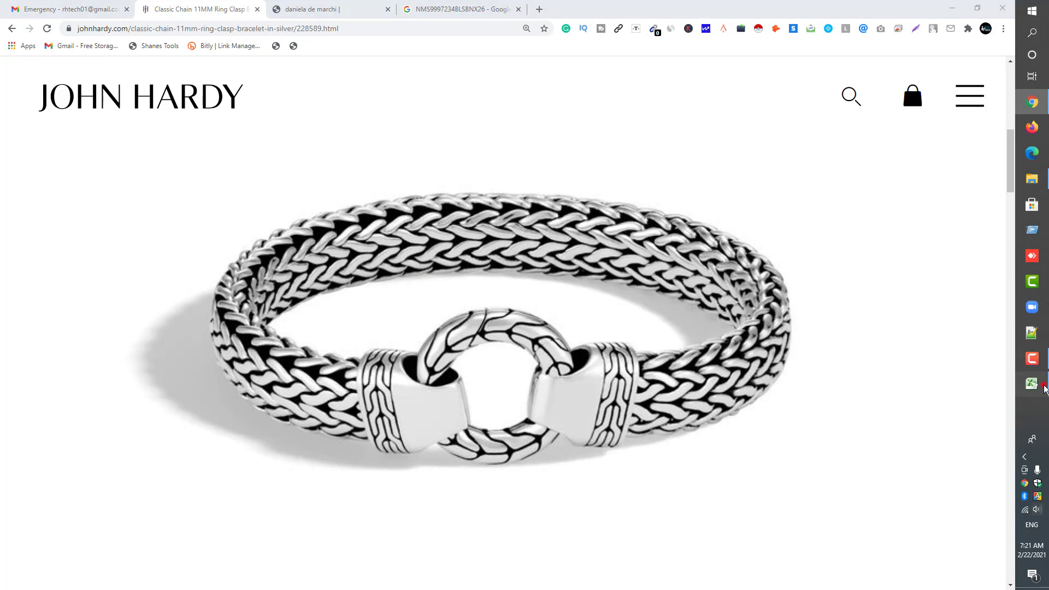
right_click(207, 264)
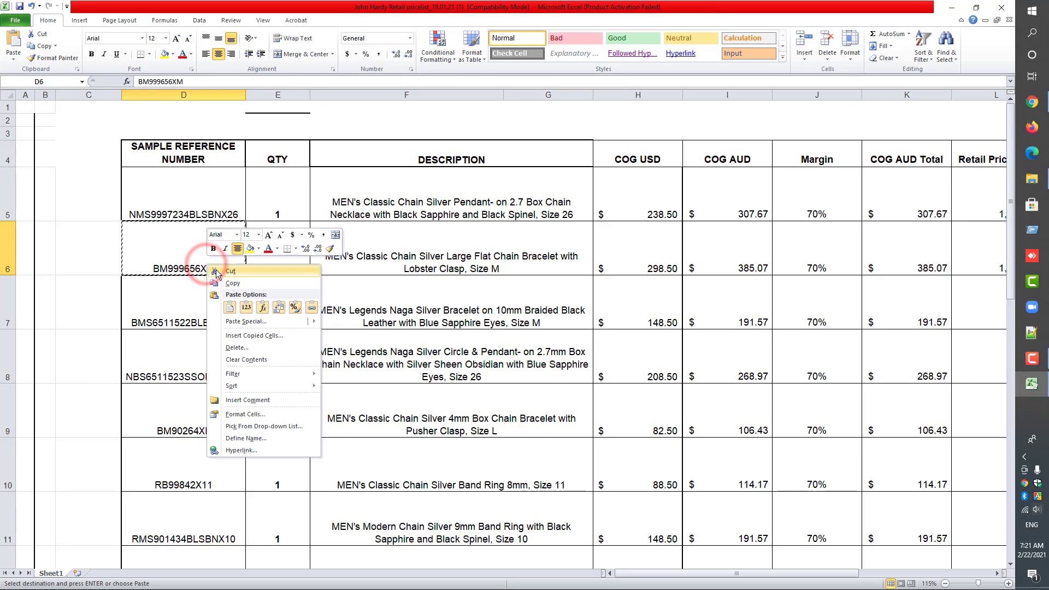
click(161, 249)
double_click(161, 248)
double_click(161, 249)
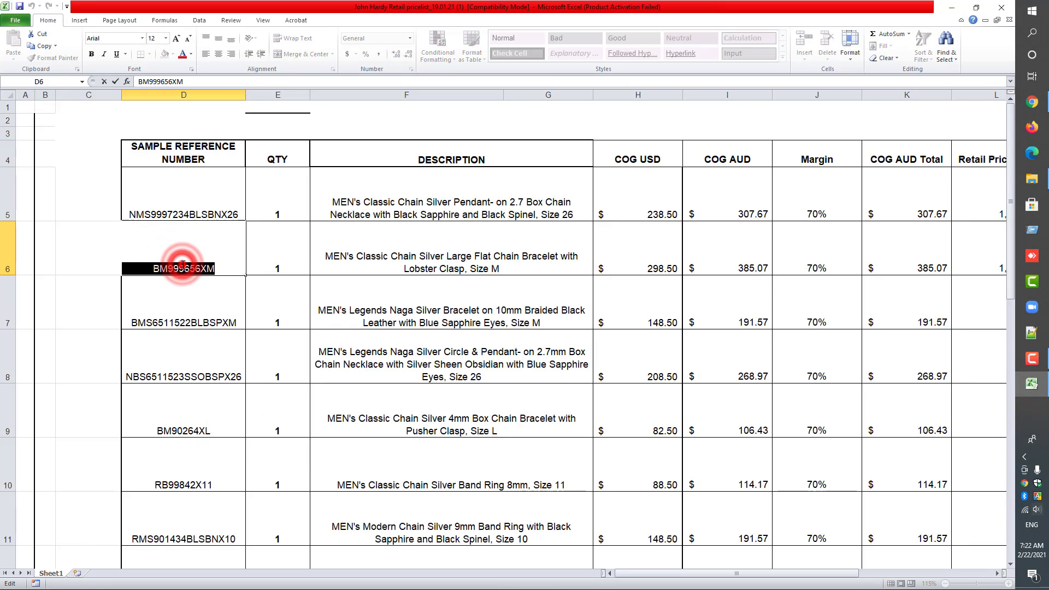
right_click(183, 264)
click(208, 284)
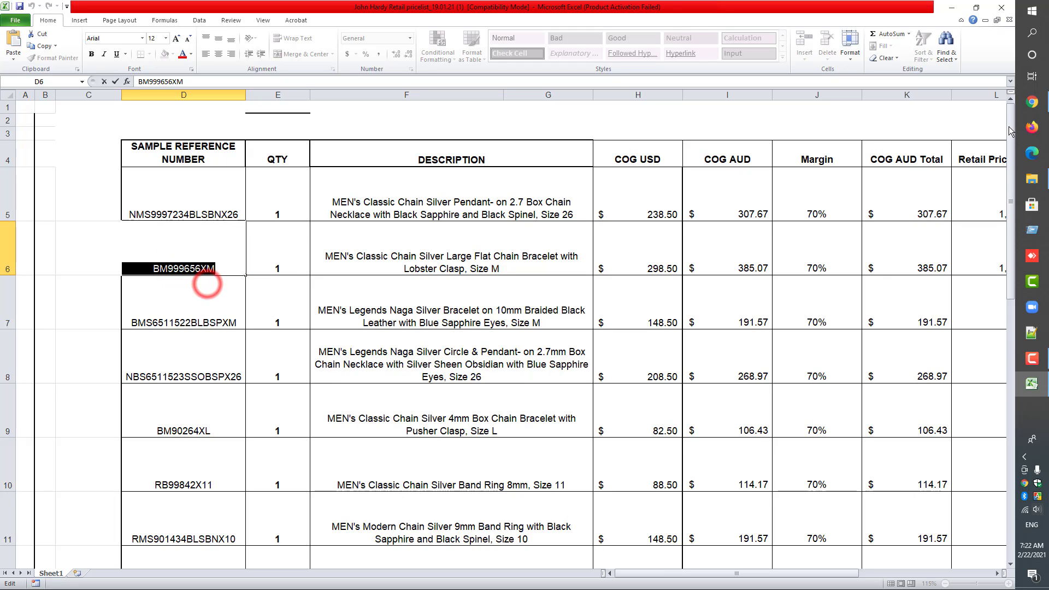
Switch back to Chrome and save the Classic Chain bracelet's main image to the Desktop as a JPEG named BM999656XM.
click(1033, 103)
right_click(508, 215)
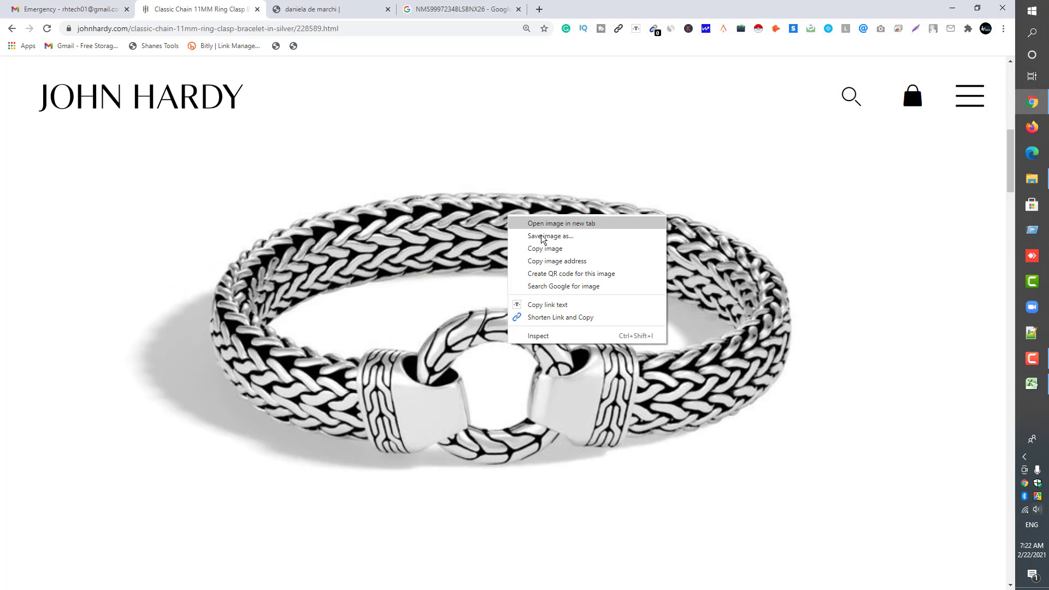
click(551, 236)
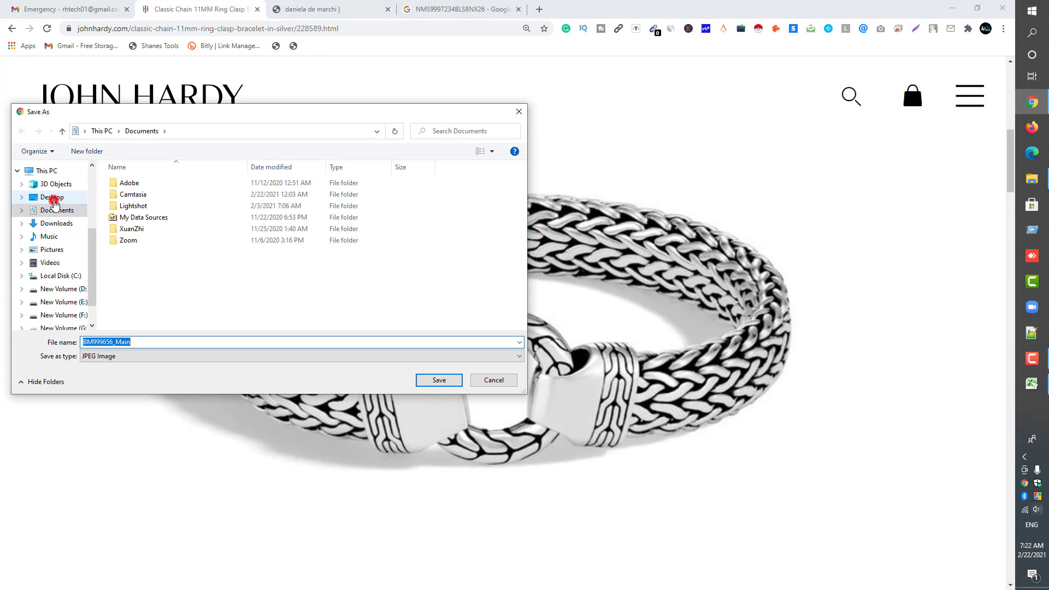
click(52, 198)
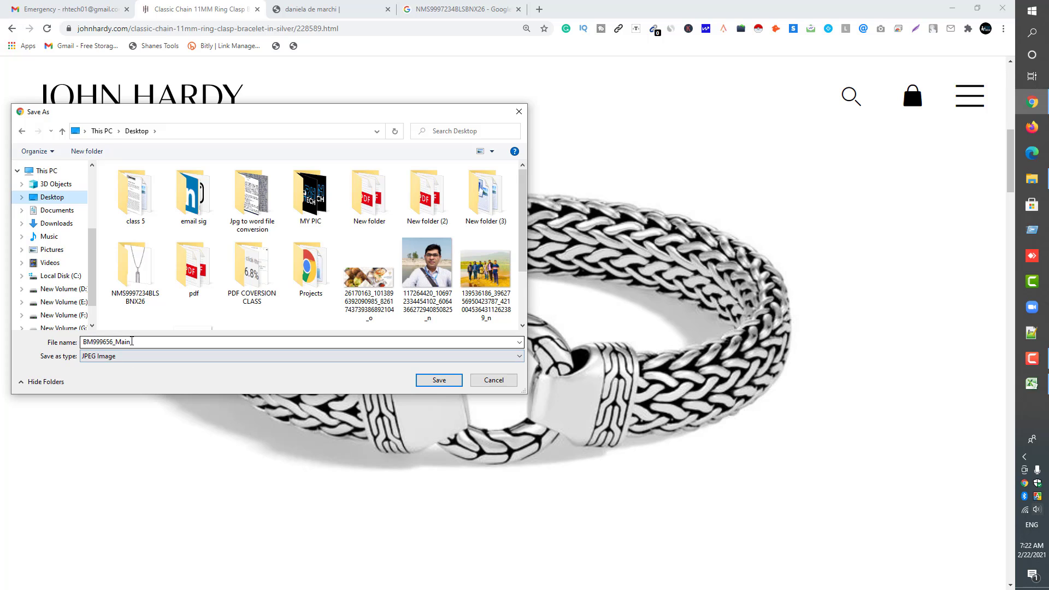
double_click(129, 341)
right_click(129, 341)
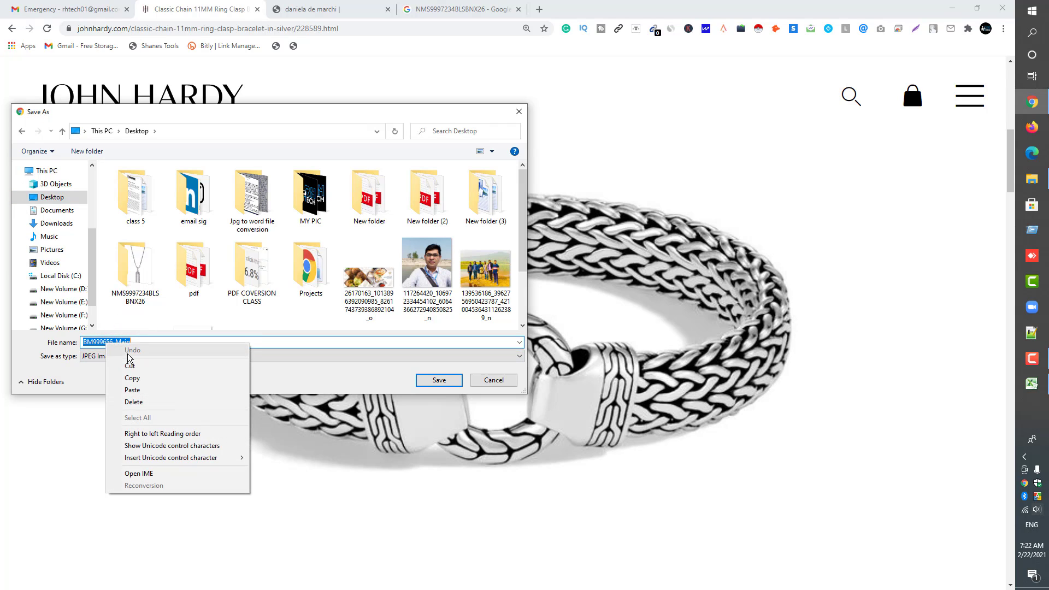
click(132, 390)
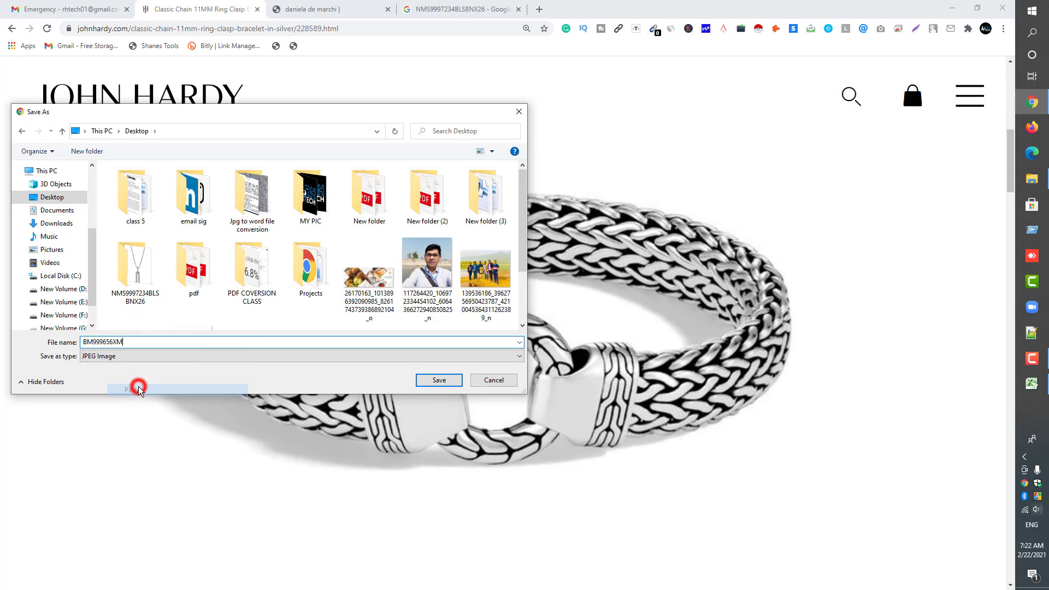
click(444, 381)
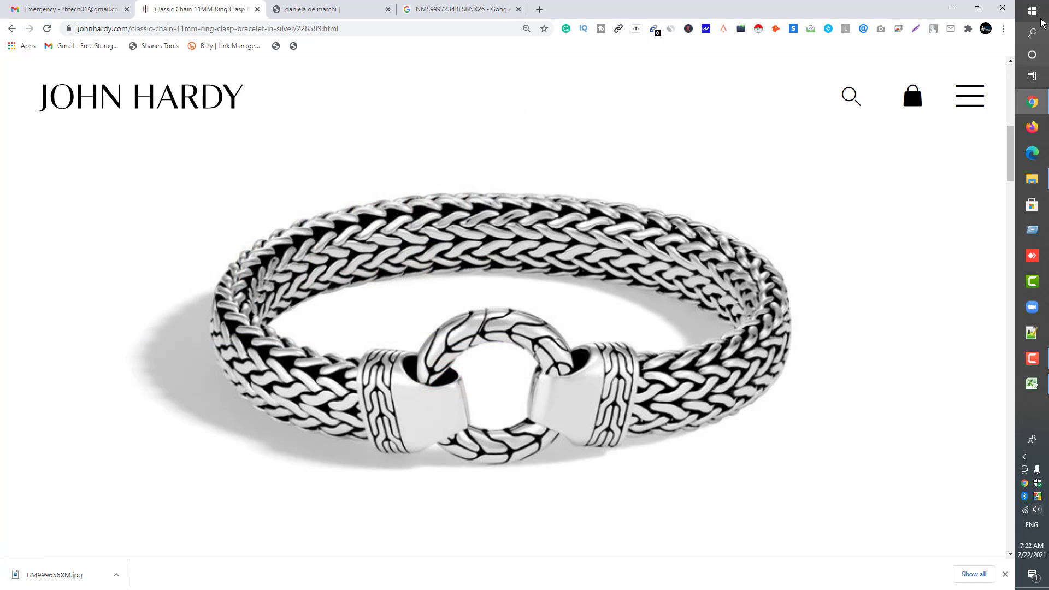
Create a desktop folder named BM999656XM and move the bracelet image of the same name into it.
click(952, 9)
click(952, 8)
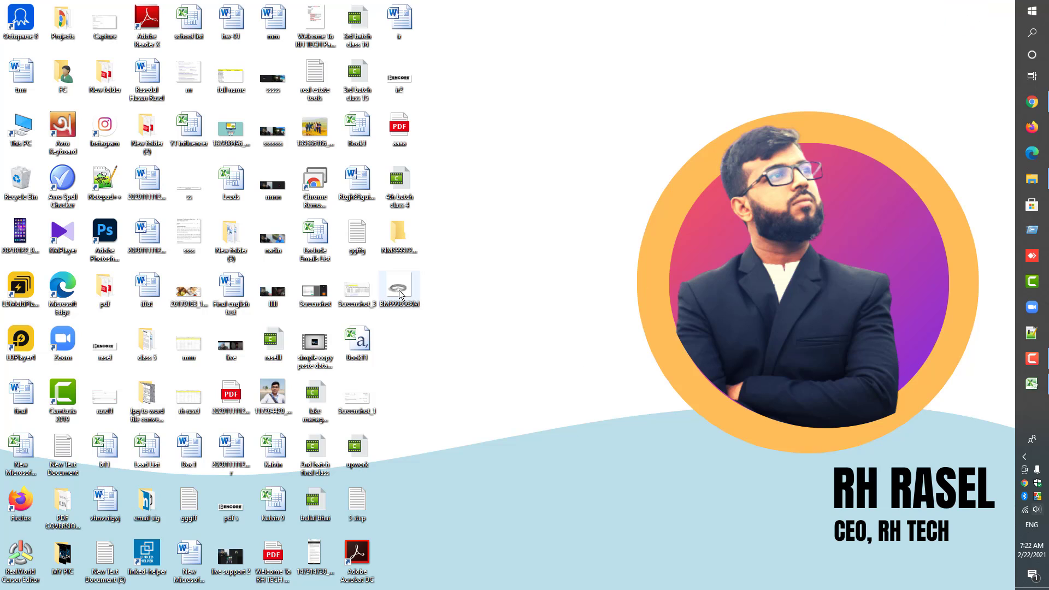
right_click(524, 219)
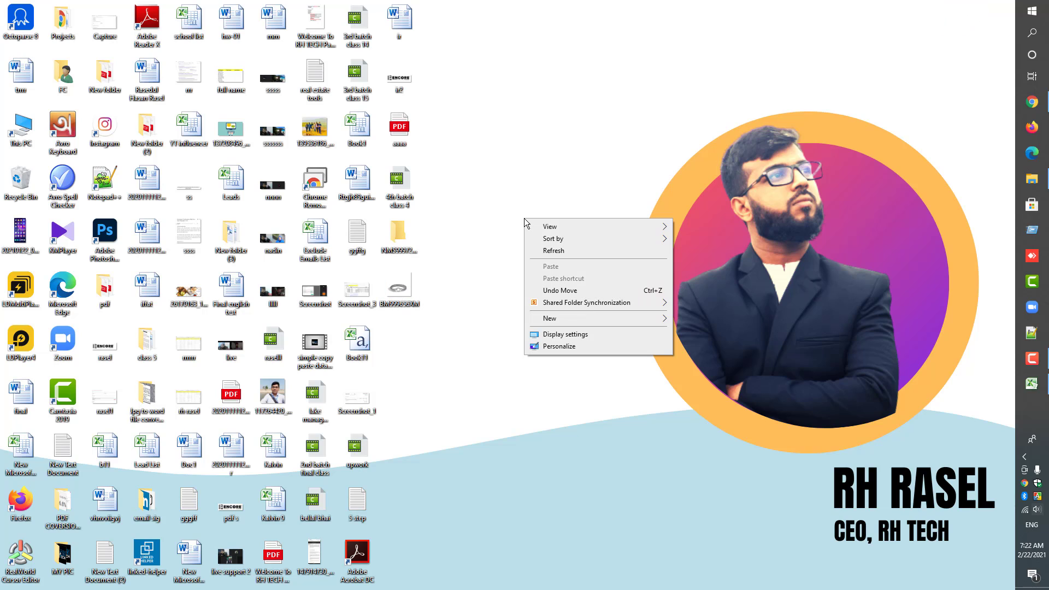
click(582, 320)
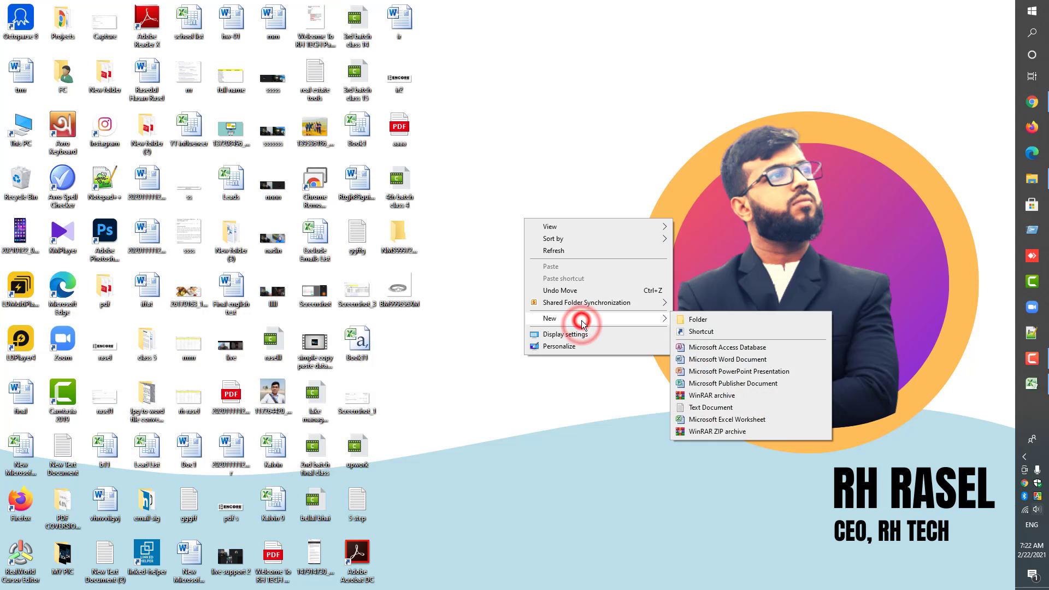
click(705, 320)
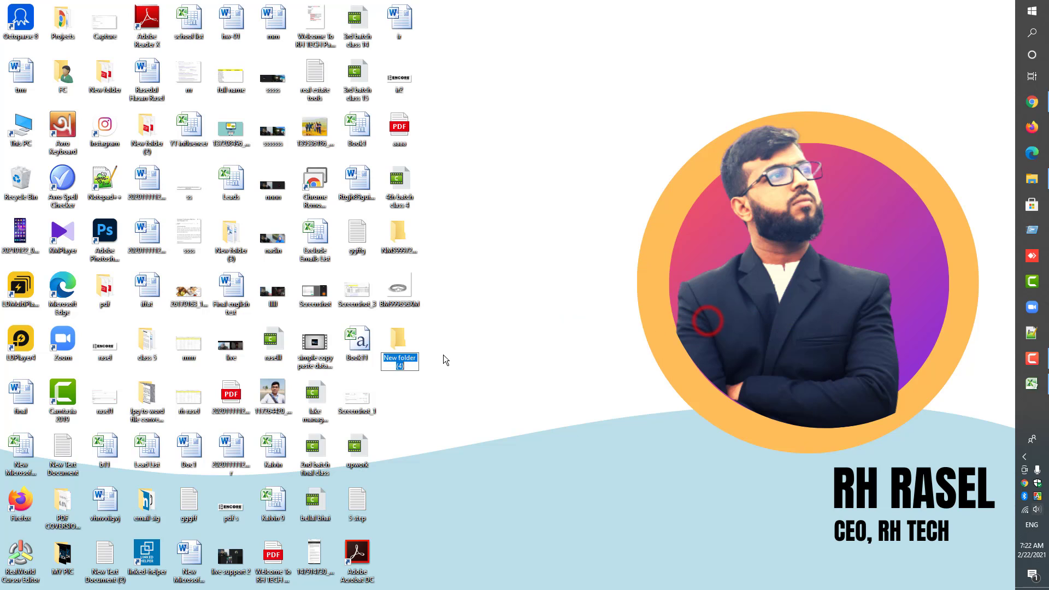
right_click(406, 361)
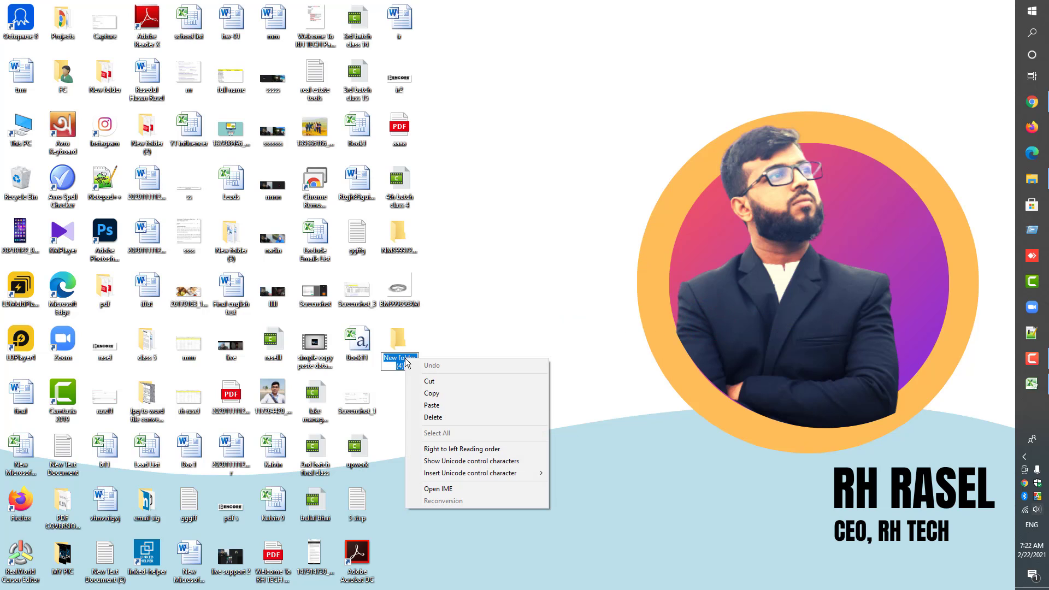
click(447, 404)
click(453, 371)
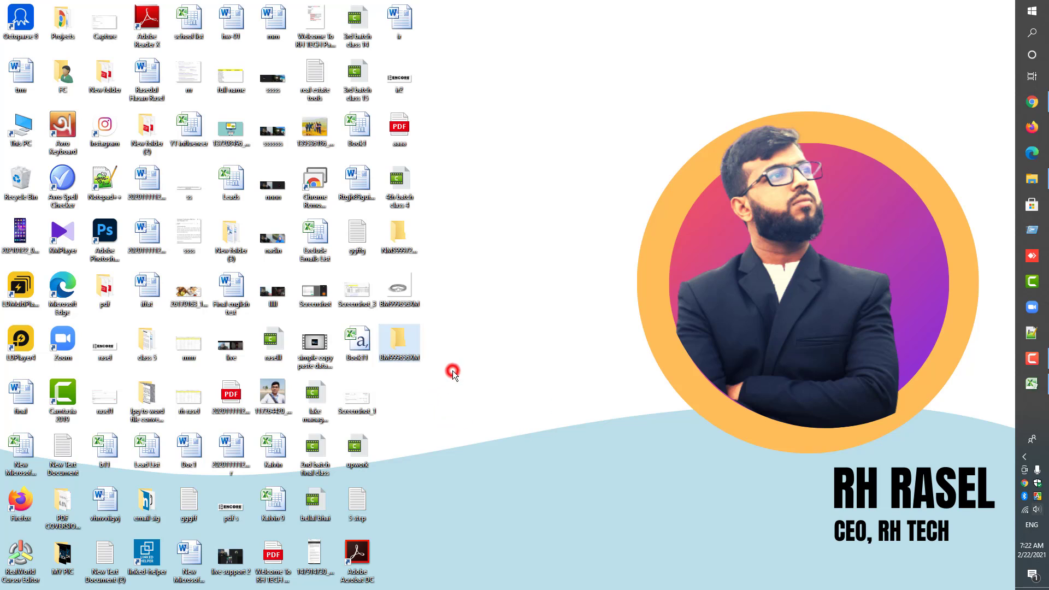
click(400, 288)
drag(399, 288, 401, 340)
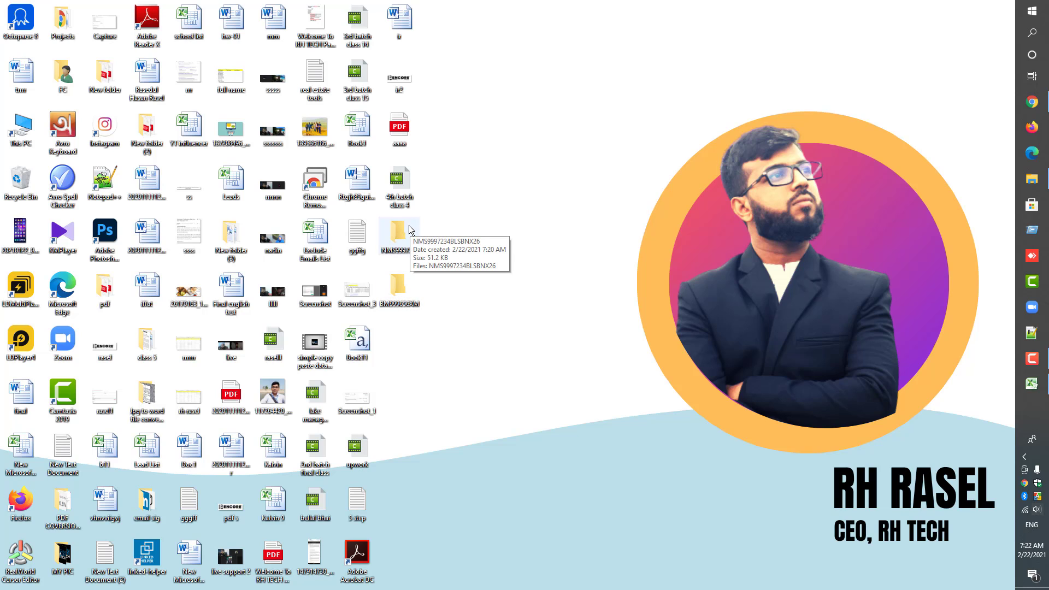
Switch to Excel and look over the remaining products in the John Hardy price list.
click(1032, 386)
scroll(251, 276, down, 15)
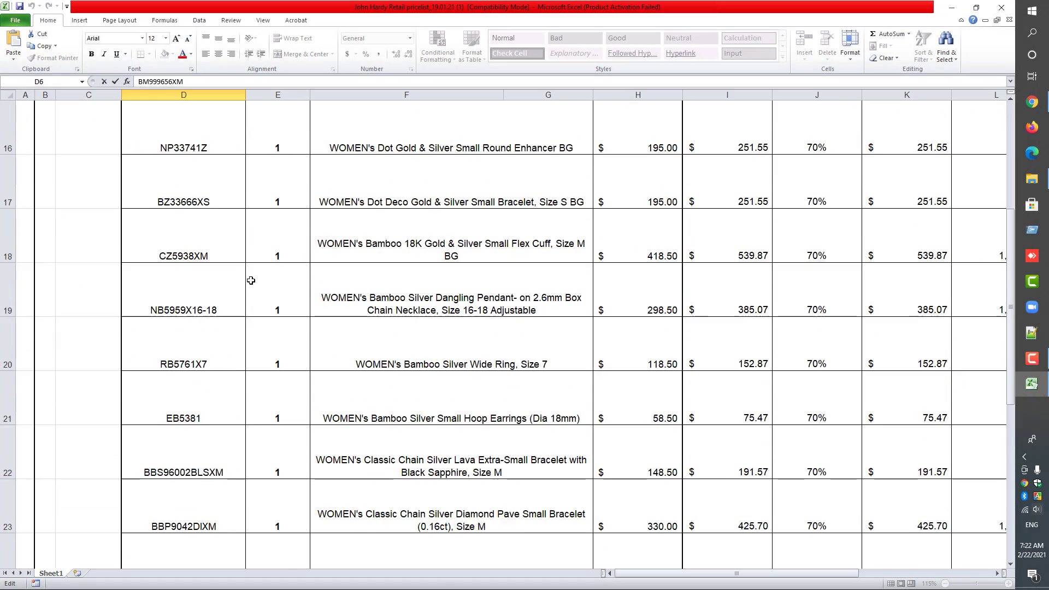
scroll(252, 280, up, 15)
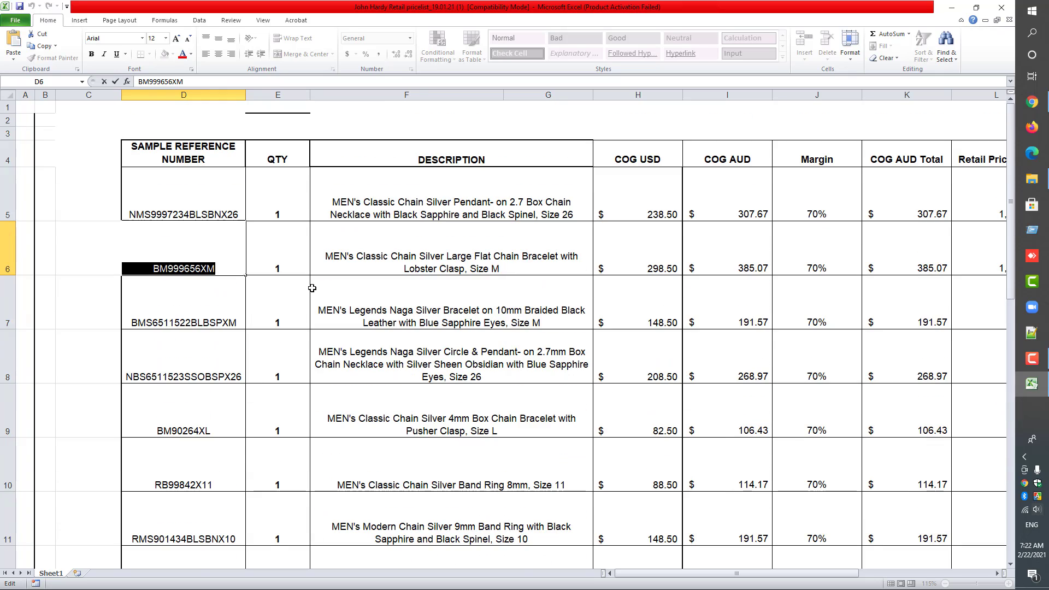
Open the Daniela de Marchi Retail Pricelist 19.01.21 workbook from the Downloads folder and enable editing in it.
click(1032, 179)
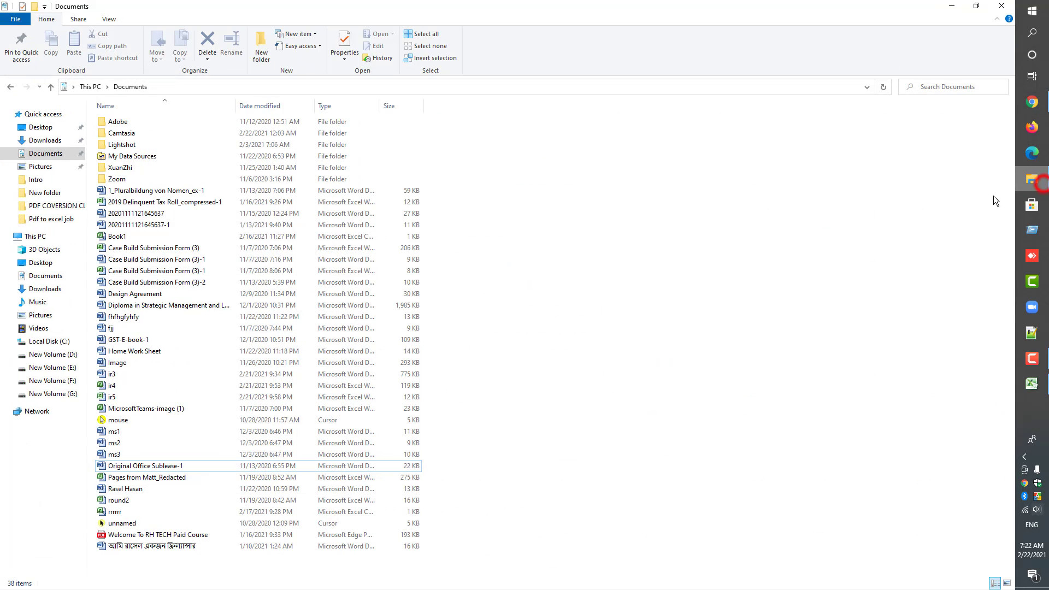
click(46, 141)
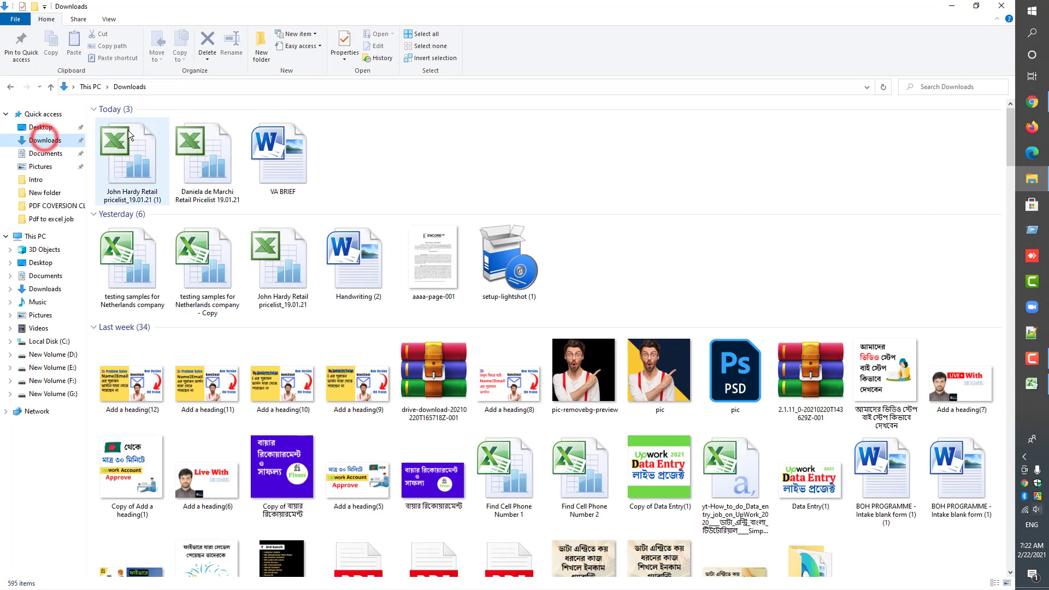
double_click(218, 163)
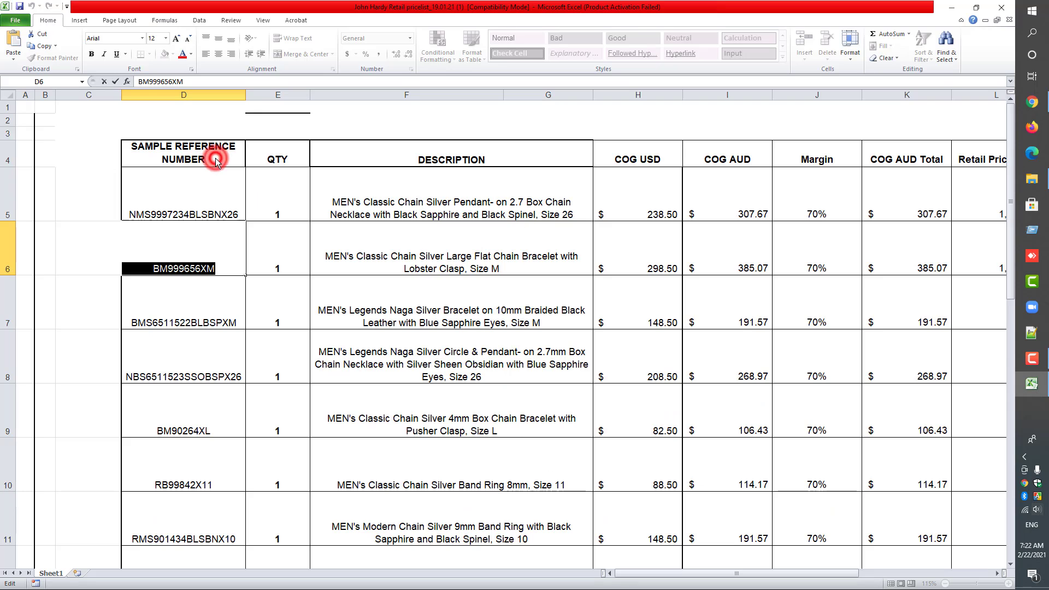
scroll(274, 238, down, 12)
scroll(273, 238, up, 12)
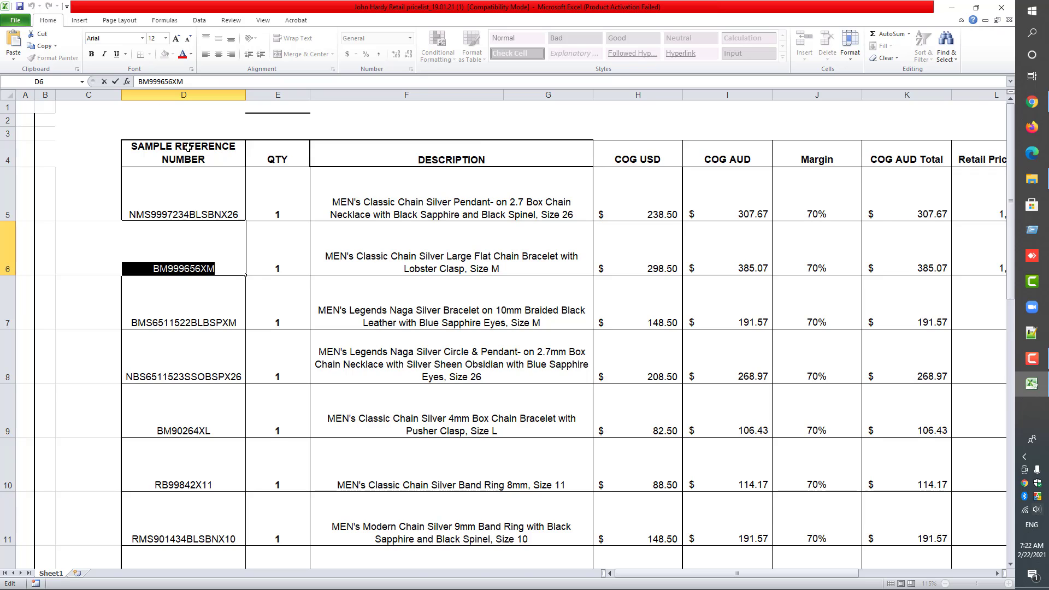
scroll(217, 195, down, 12)
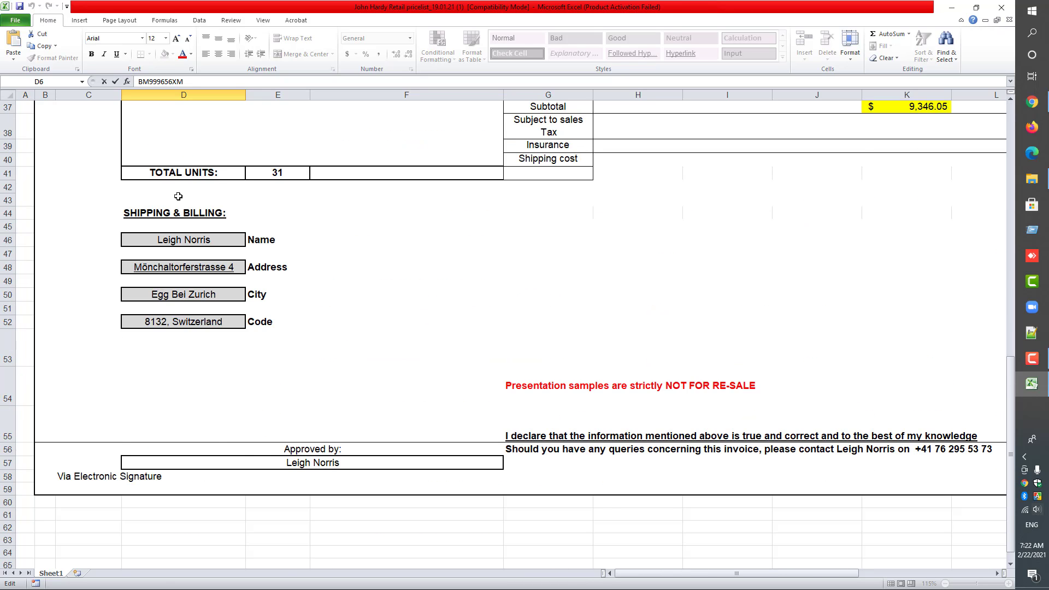
scroll(178, 197, up, 1)
click(11, 187)
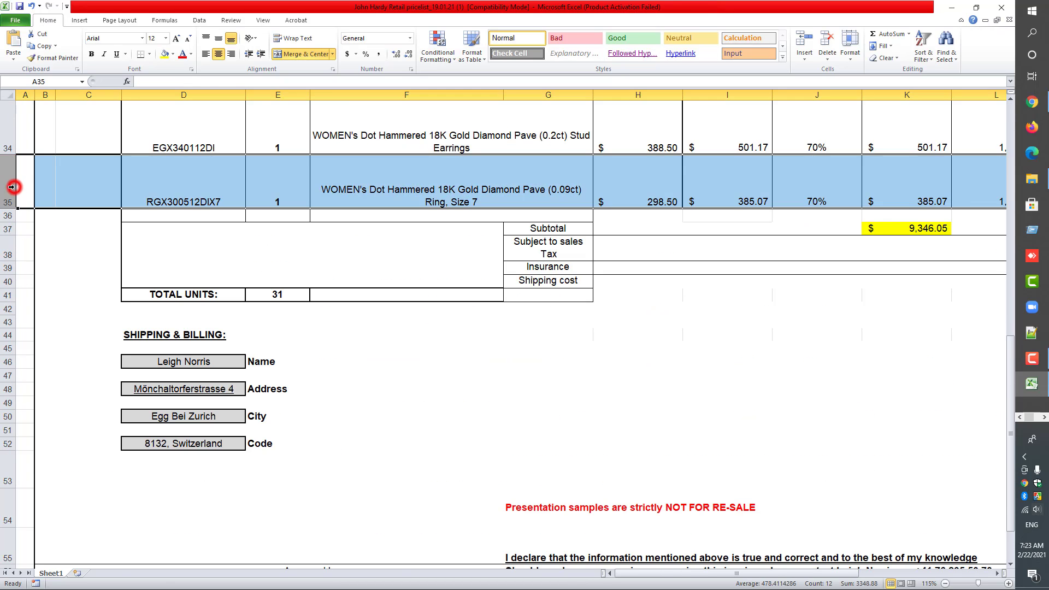
scroll(11, 187, up, 1)
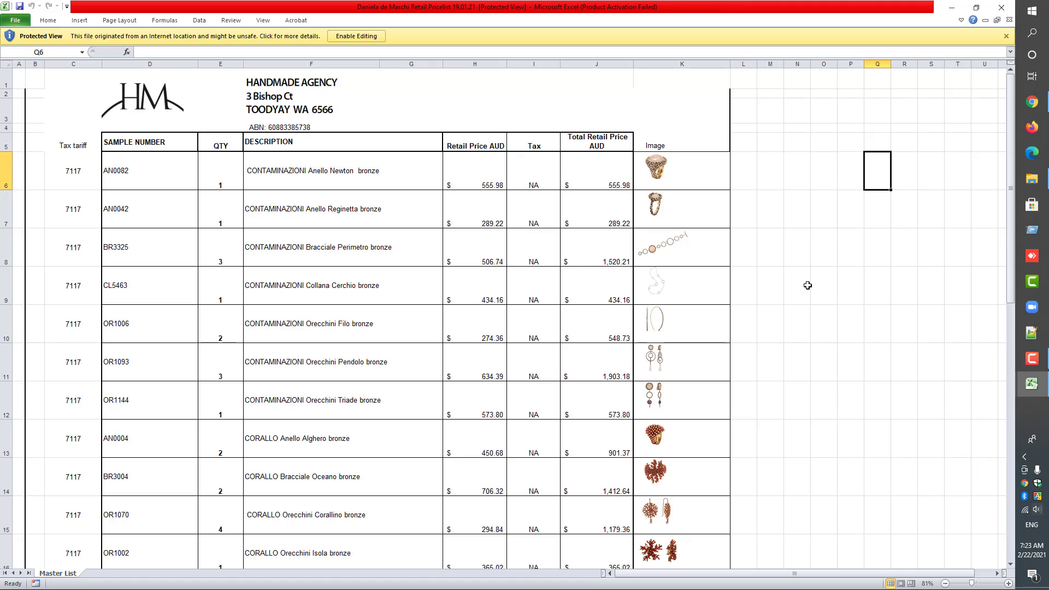
click(369, 37)
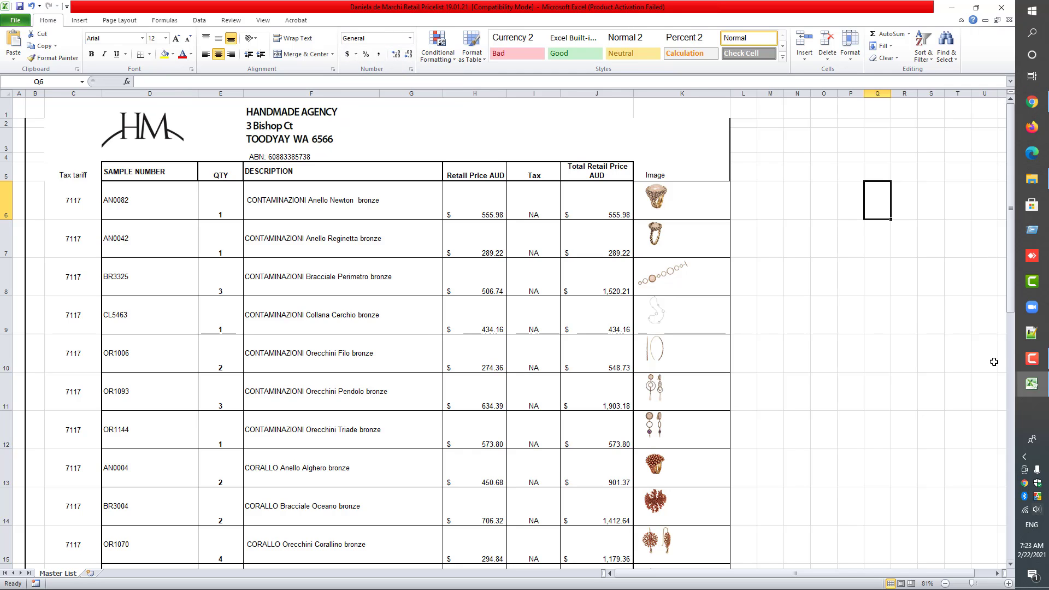
Switch to the buyer's email in Chrome and reread the instructions on brand sites, image naming and zipped delivery.
click(1045, 102)
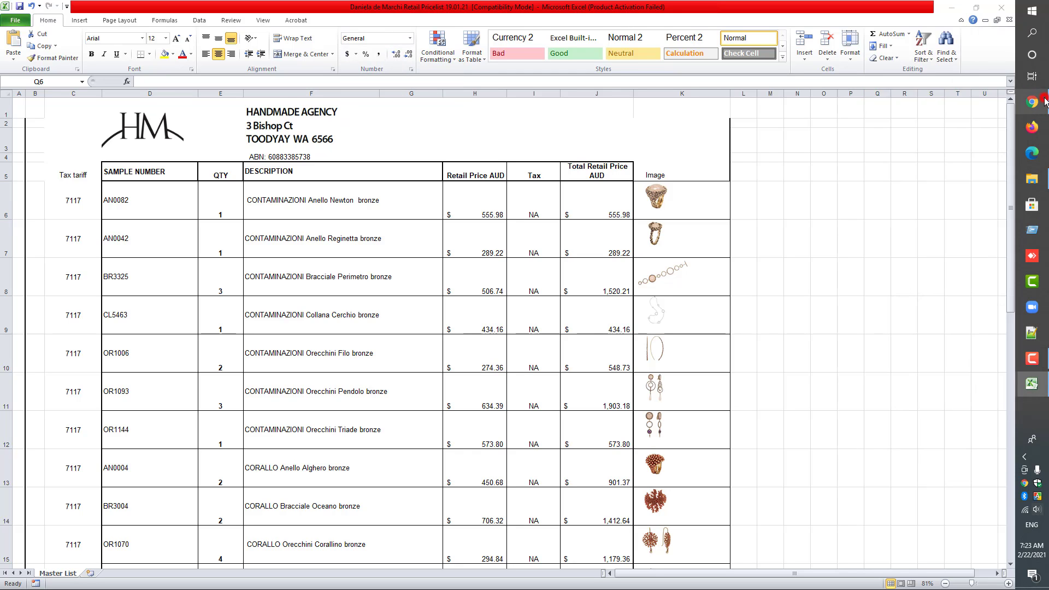
click(49, 7)
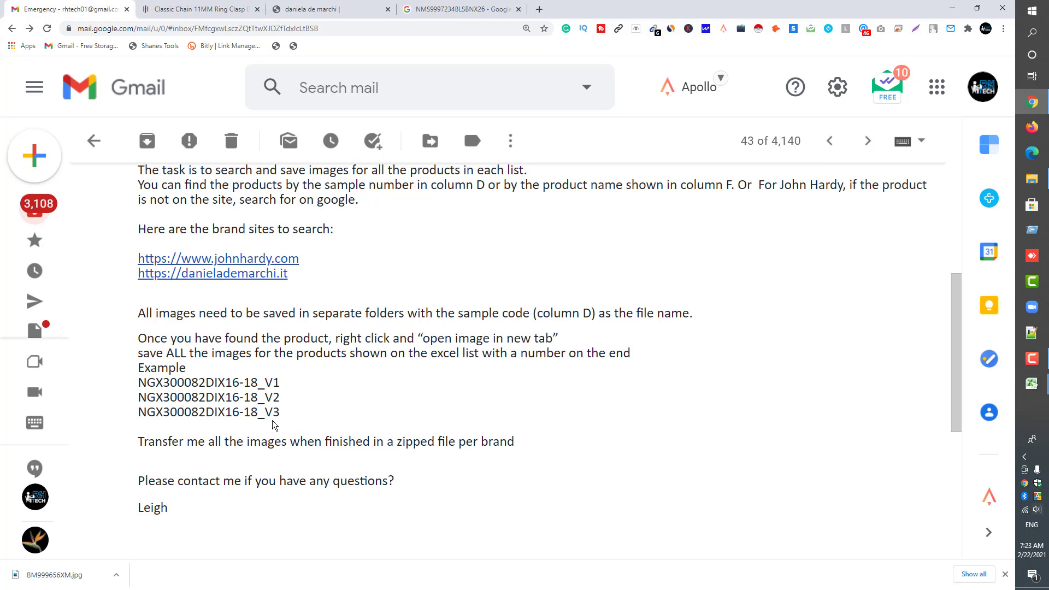
scroll(246, 422, down, 1)
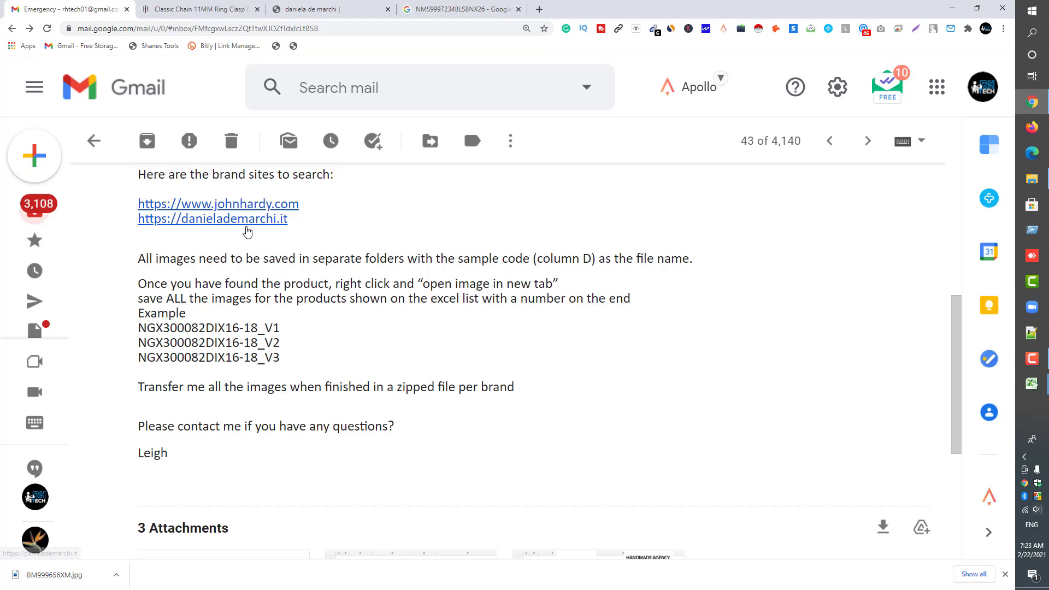
Minimize the open windows to view the two code-named desktop folders, and bring the buyer's email in Chrome back up.
click(944, 5)
click(950, 7)
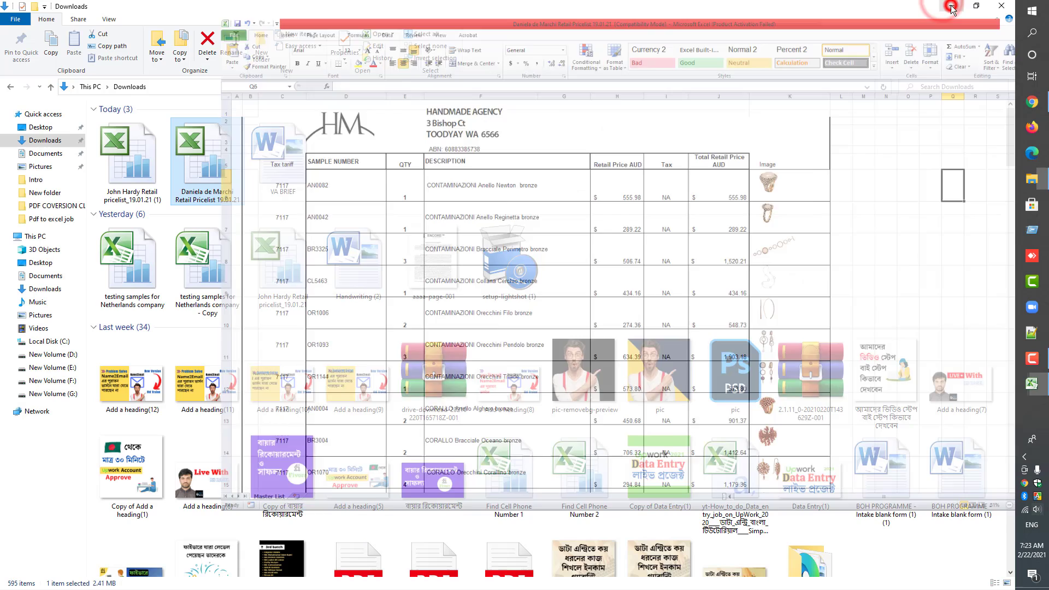
click(950, 6)
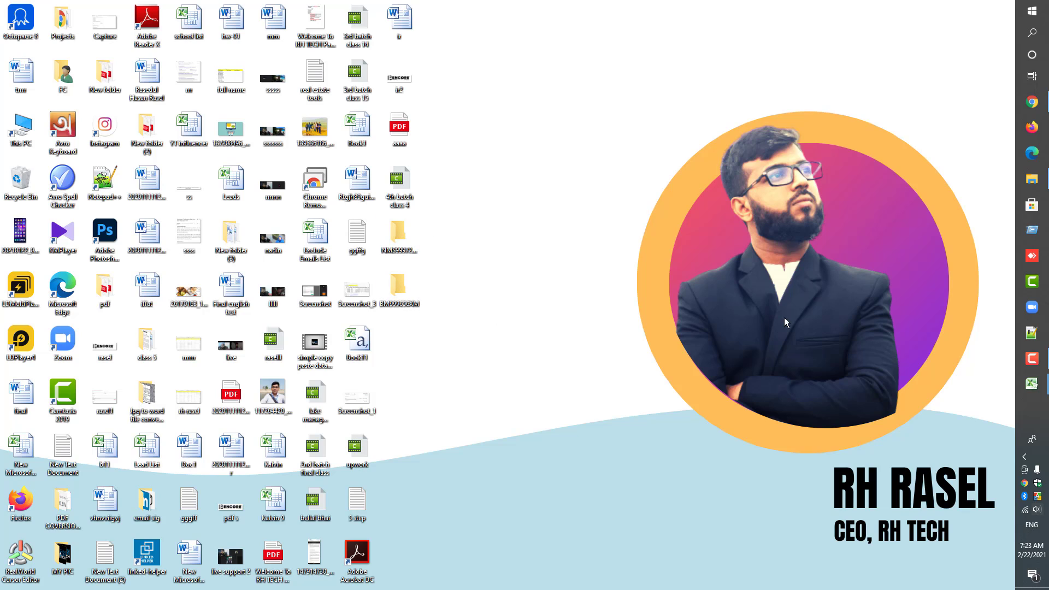
click(1042, 103)
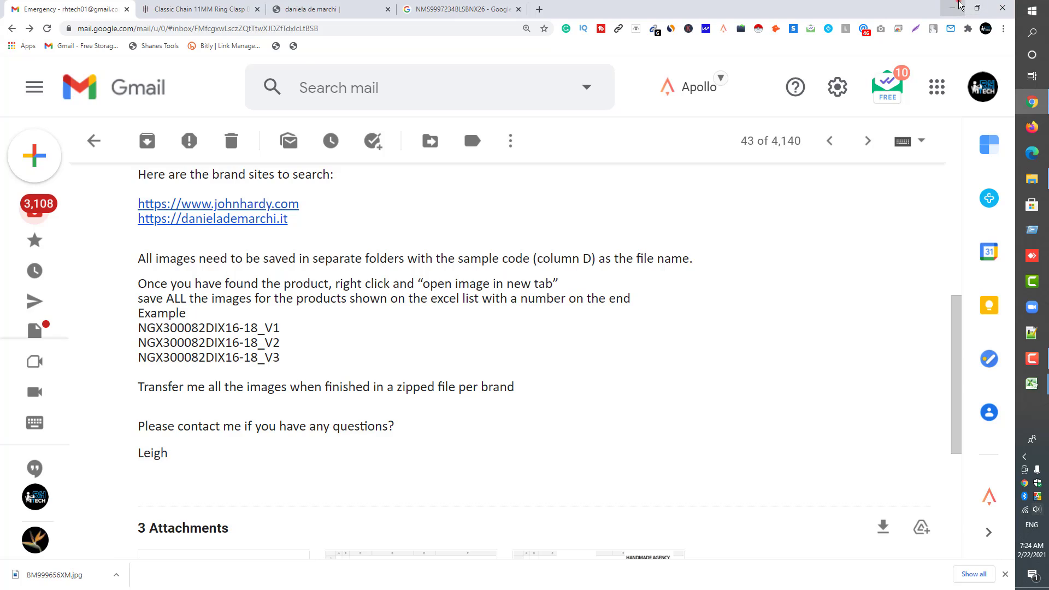
Minimize Chrome and create a new folder on the desktop.
click(957, 5)
right_click(545, 71)
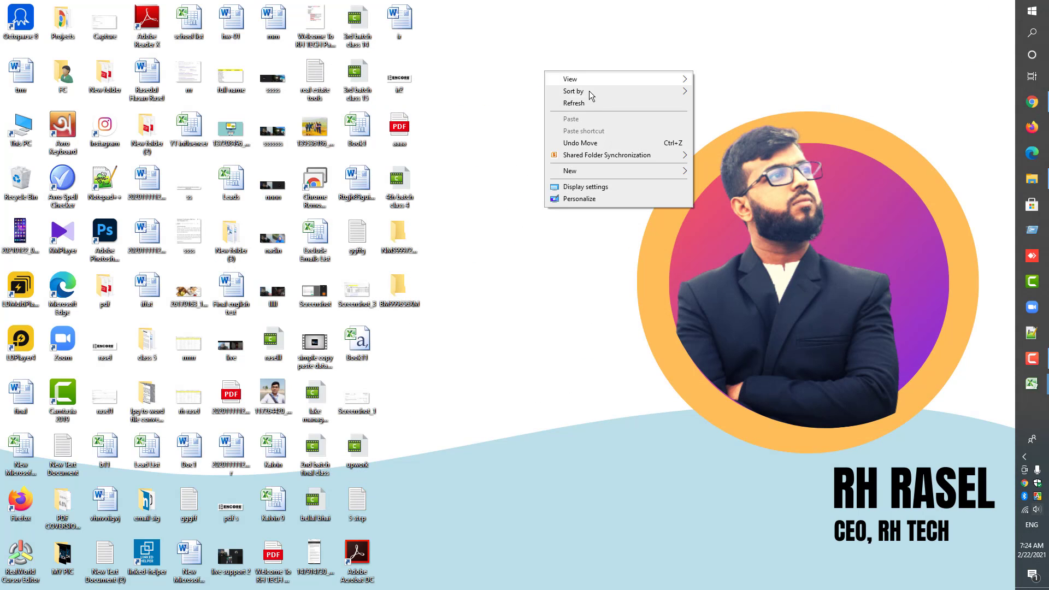
mouse_move(603, 167)
click(746, 167)
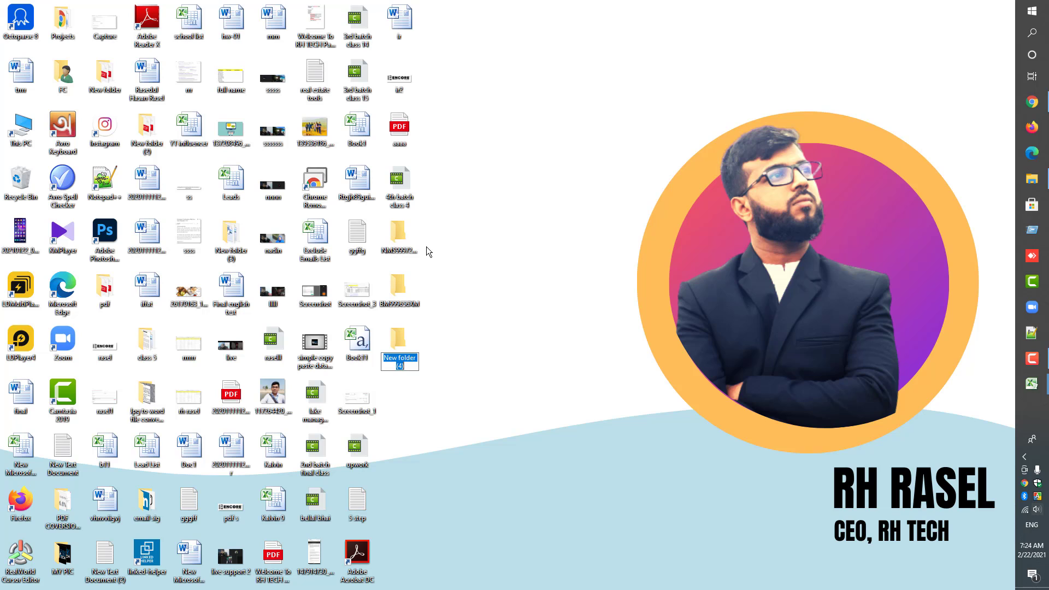
Open the NMS9997234BLSBNX26 and BM999656XM desktop folders in turn to check their saved images, closing each one.
double_click(403, 234)
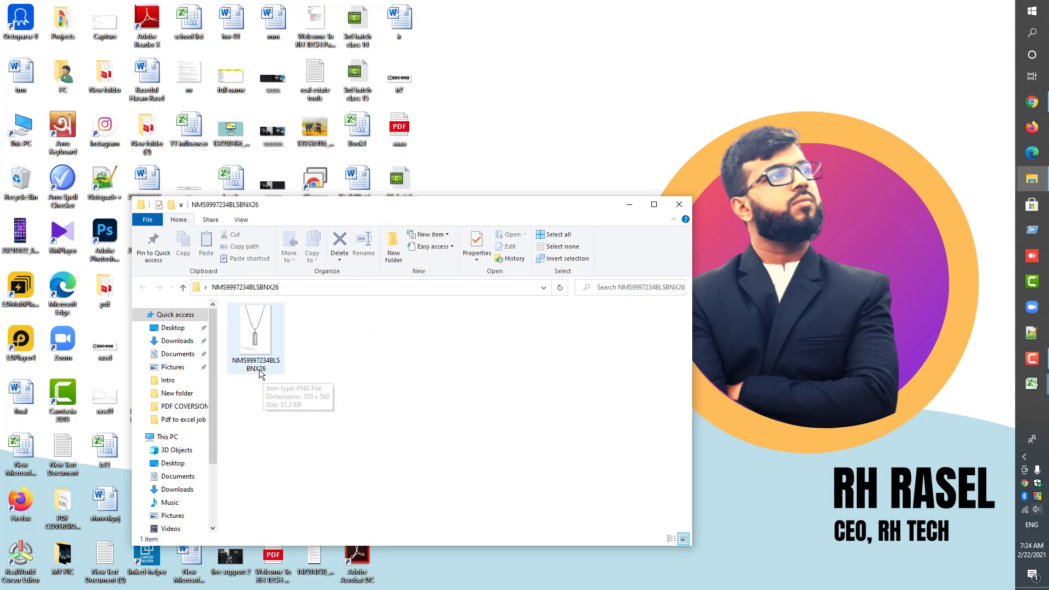
click(677, 205)
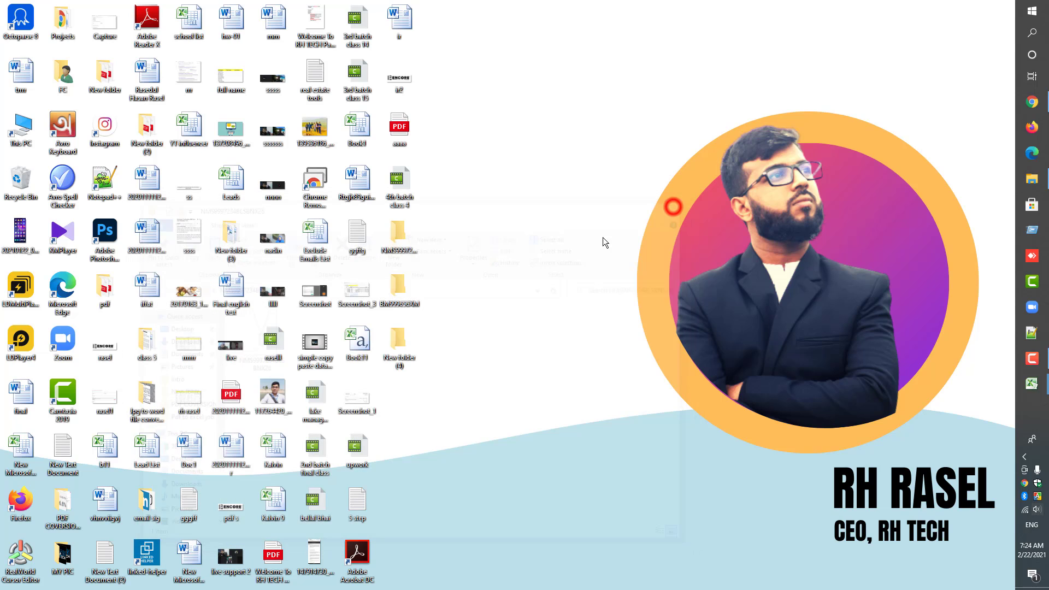
double_click(407, 293)
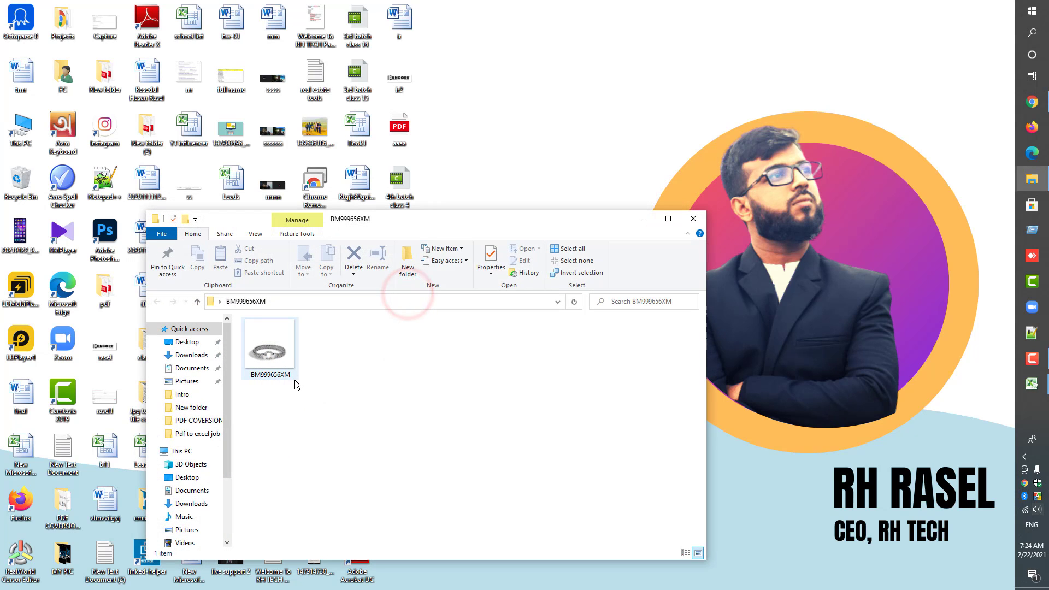
click(694, 219)
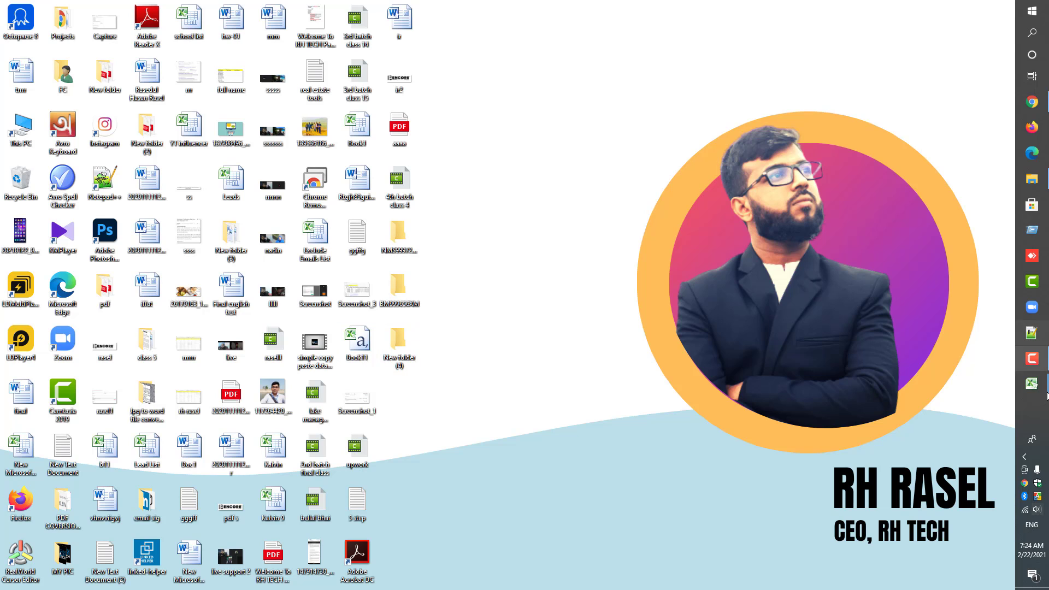
Switch to Chrome, load the John Hardy home page and copy the brand name "johnhardy" from its web address.
click(1032, 101)
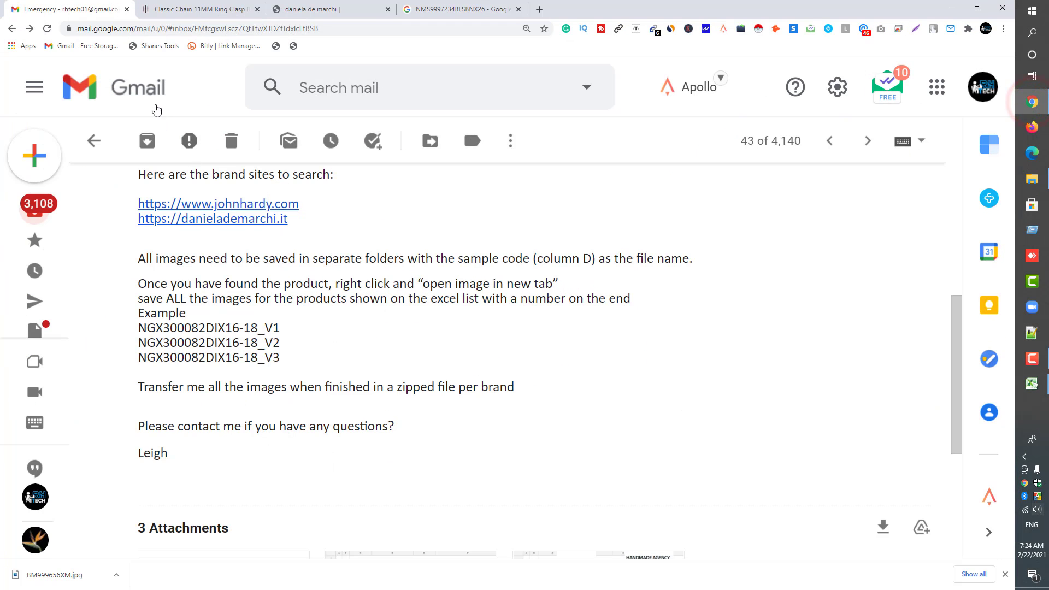
click(175, 9)
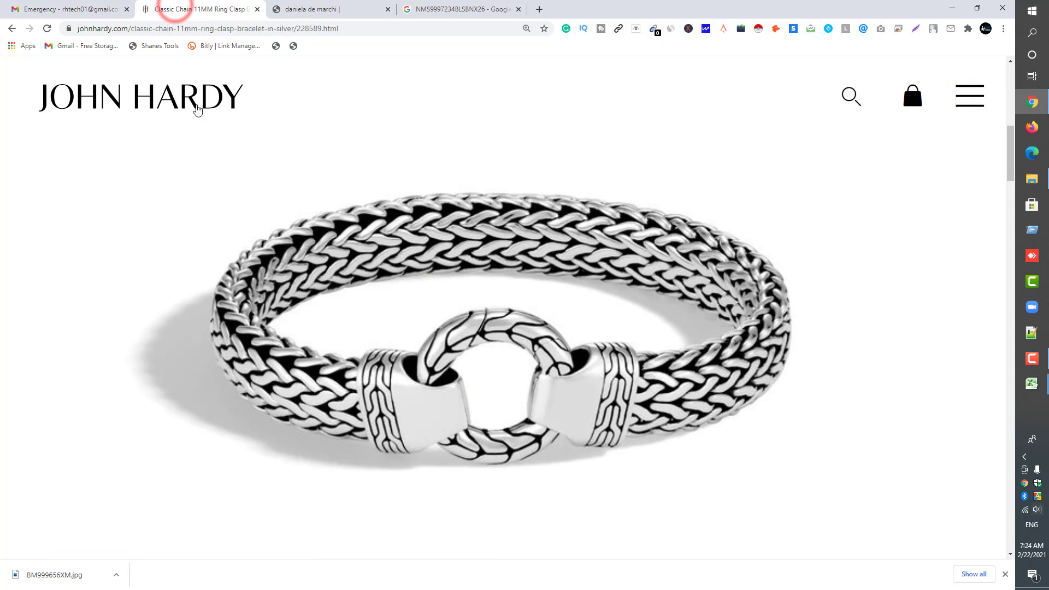
click(259, 102)
right_click(192, 95)
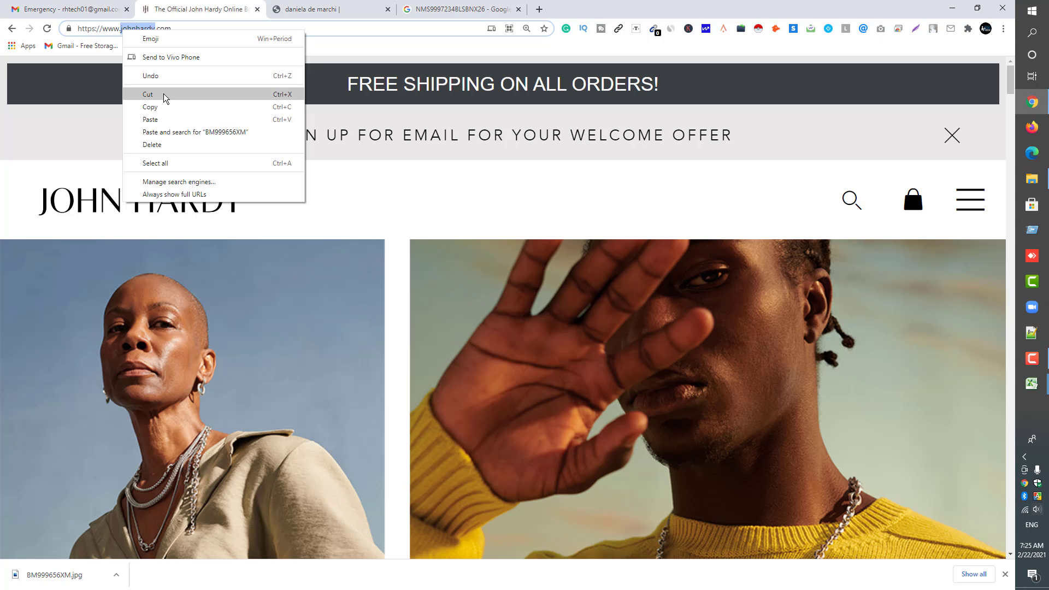
click(162, 106)
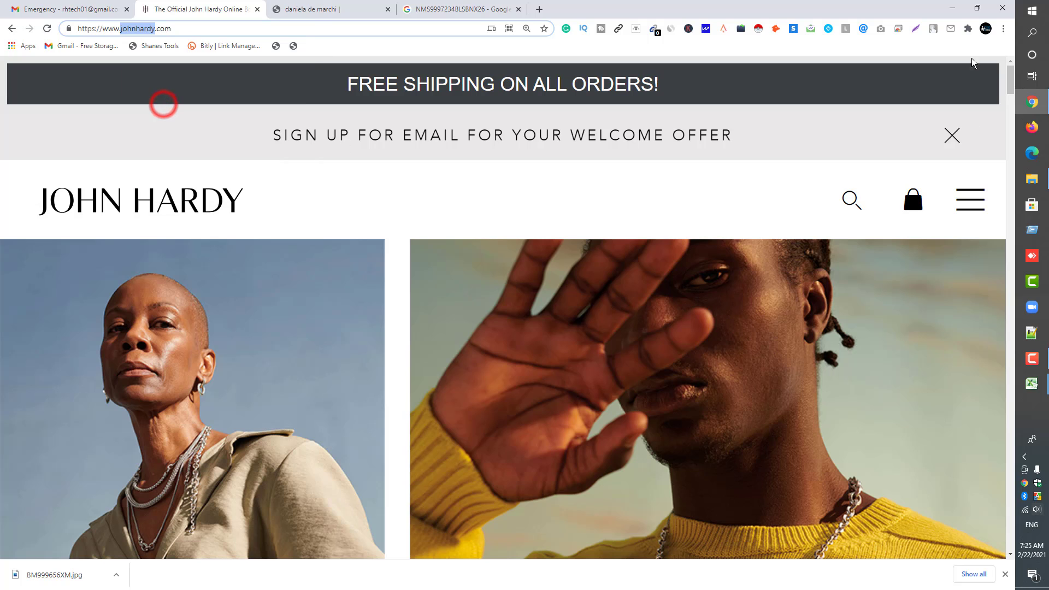
Rename the new desktop folder as johnhardy with the copied text and move both code-named image folders into it.
click(954, 7)
right_click(387, 363)
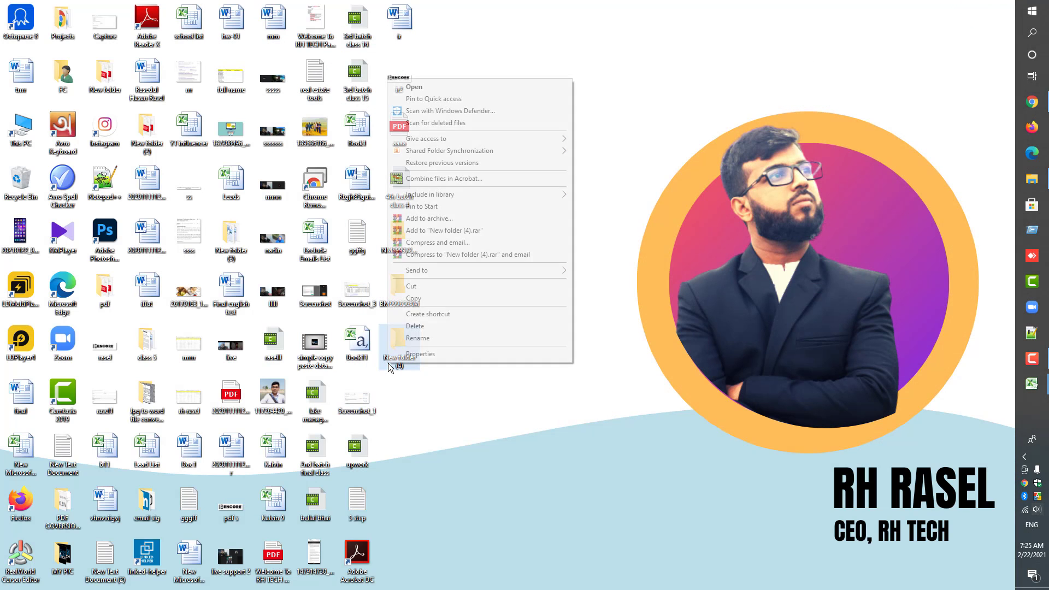
click(417, 337)
right_click(408, 362)
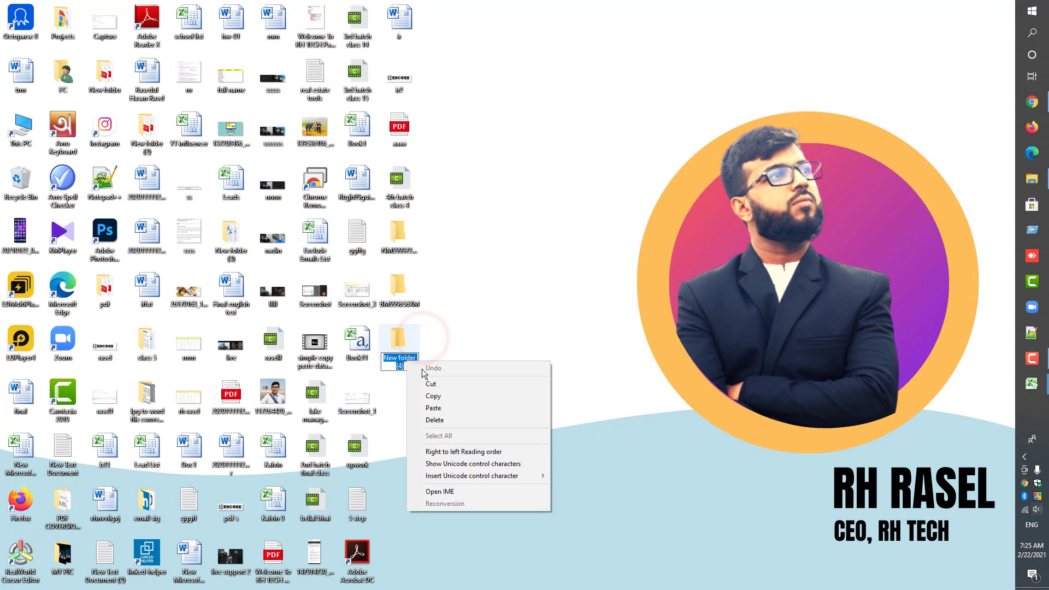
click(434, 408)
click(497, 369)
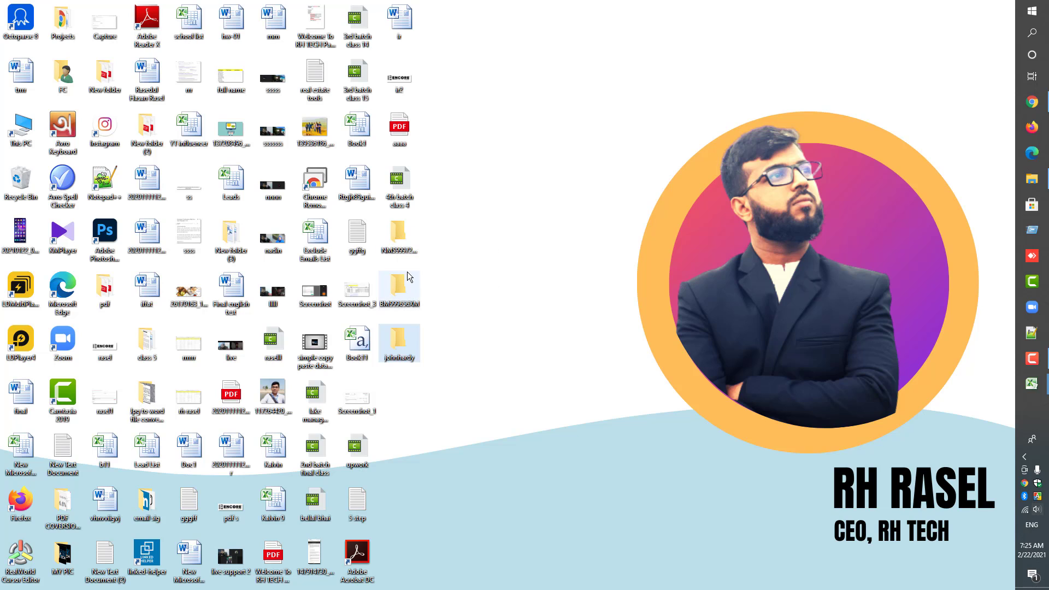
drag(399, 287, 399, 346)
drag(399, 237, 406, 285)
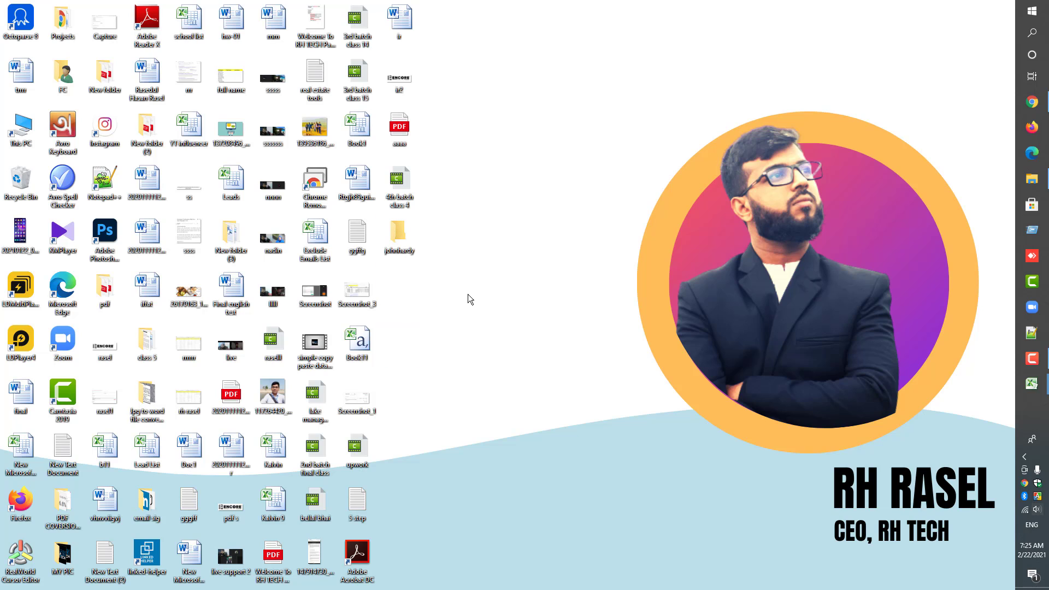
Switch to Excel and look over the sample number columns of the Daniela de Marchi and John Hardy price lists.
click(1032, 384)
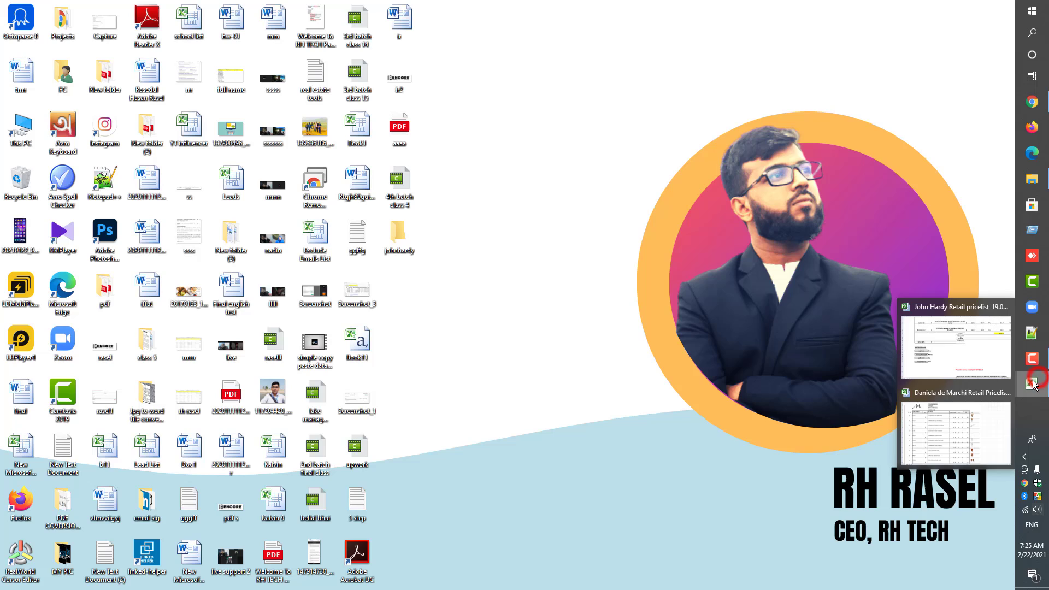
click(962, 435)
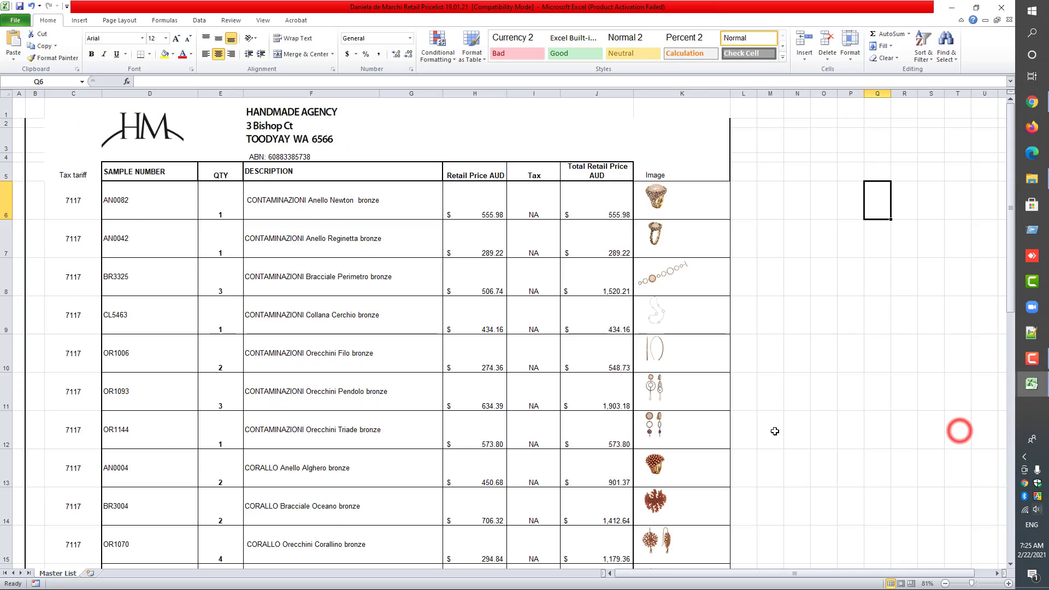
click(138, 93)
click(1037, 385)
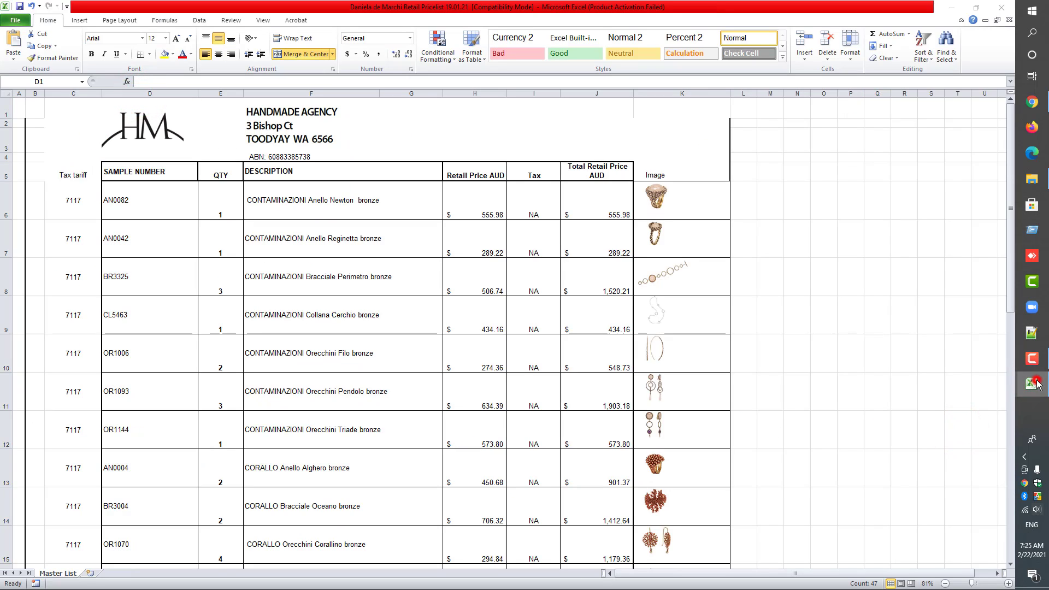
click(975, 344)
scroll(190, 325, up, 3)
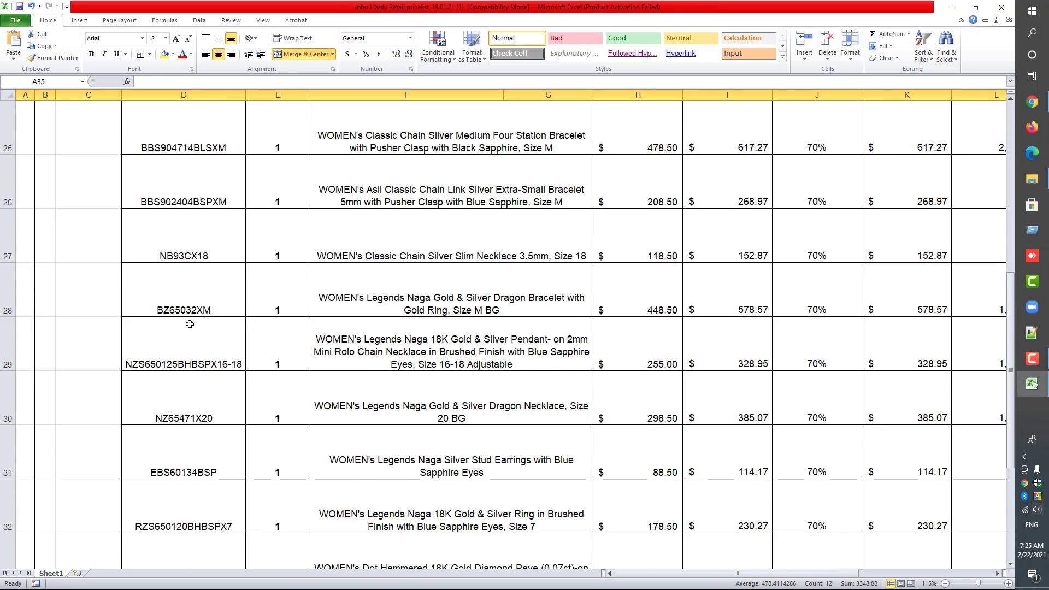
scroll(189, 325, up, 8)
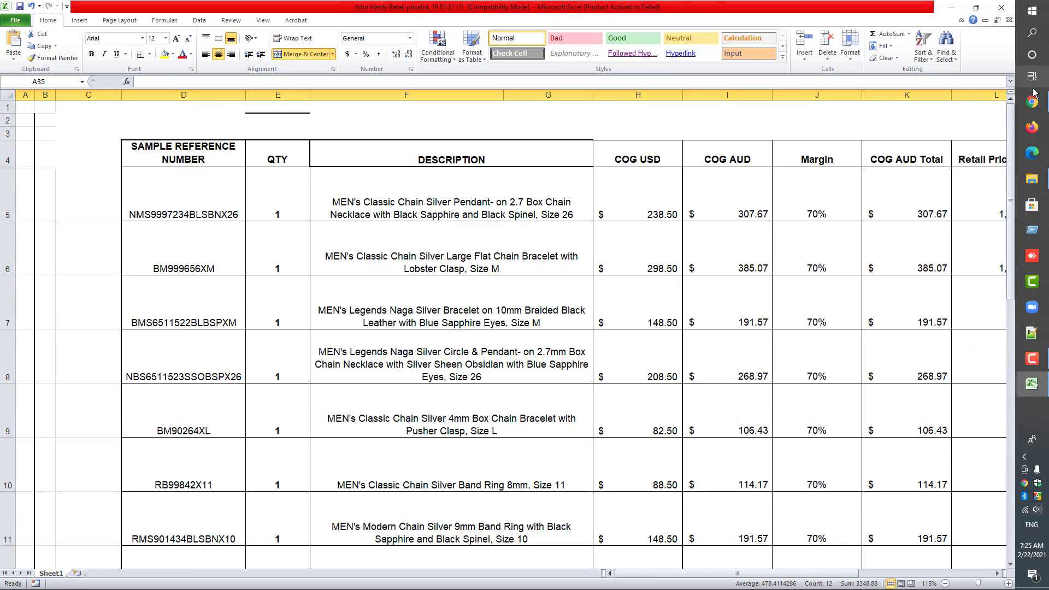
Minimize Excel and compress the johnhardy desktop folder into a zipped archive, keeping the suggested name.
click(951, 8)
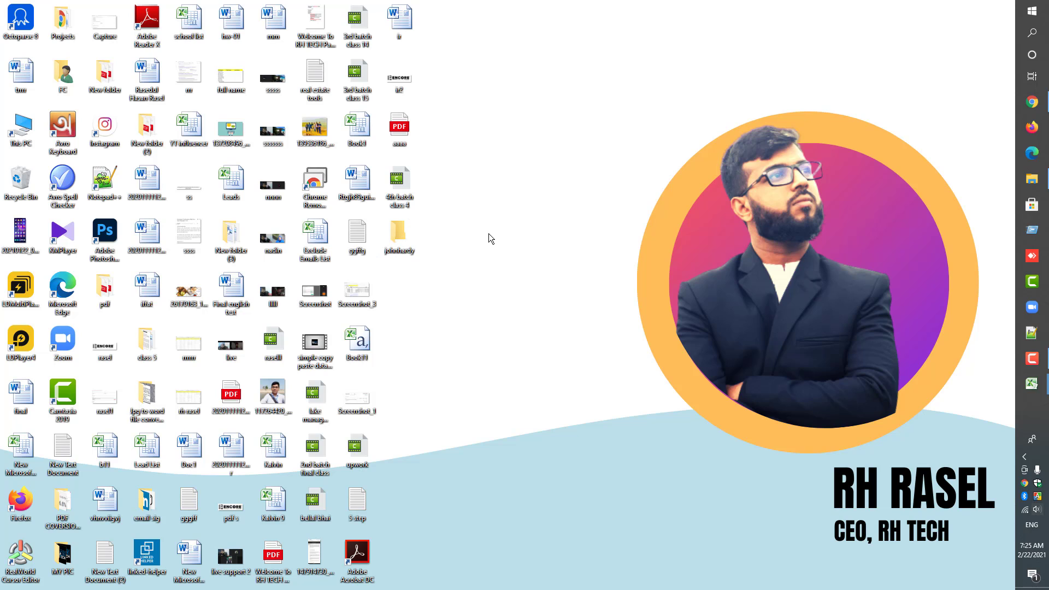
right_click(407, 234)
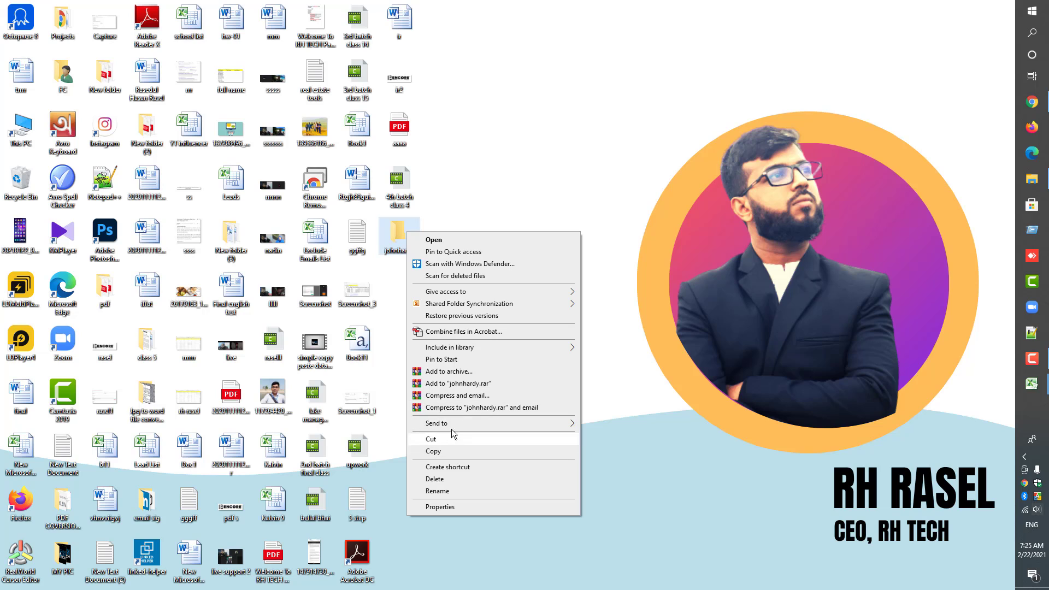
mouse_move(460, 425)
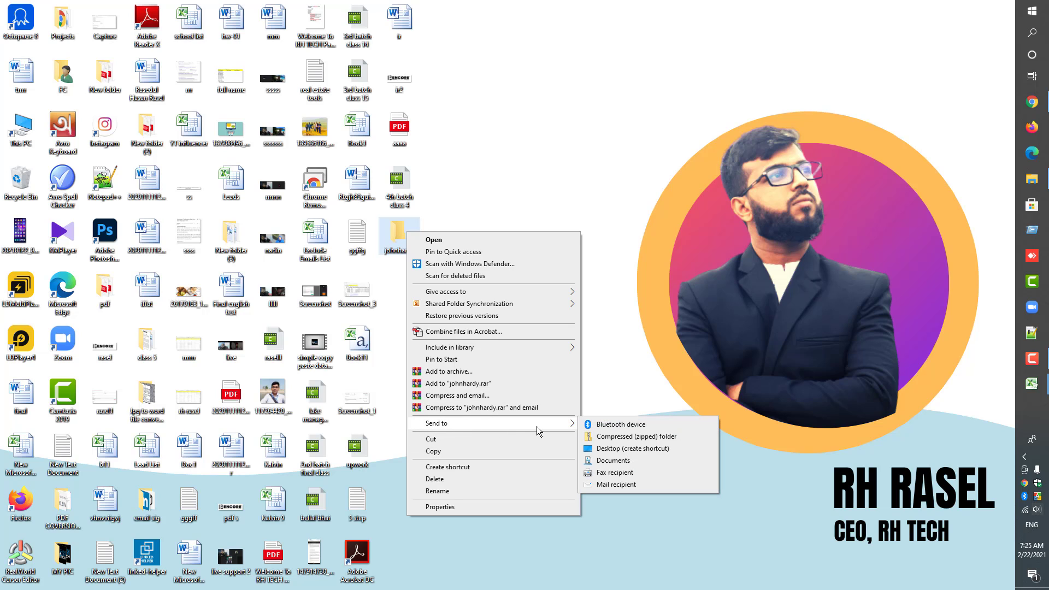
click(625, 438)
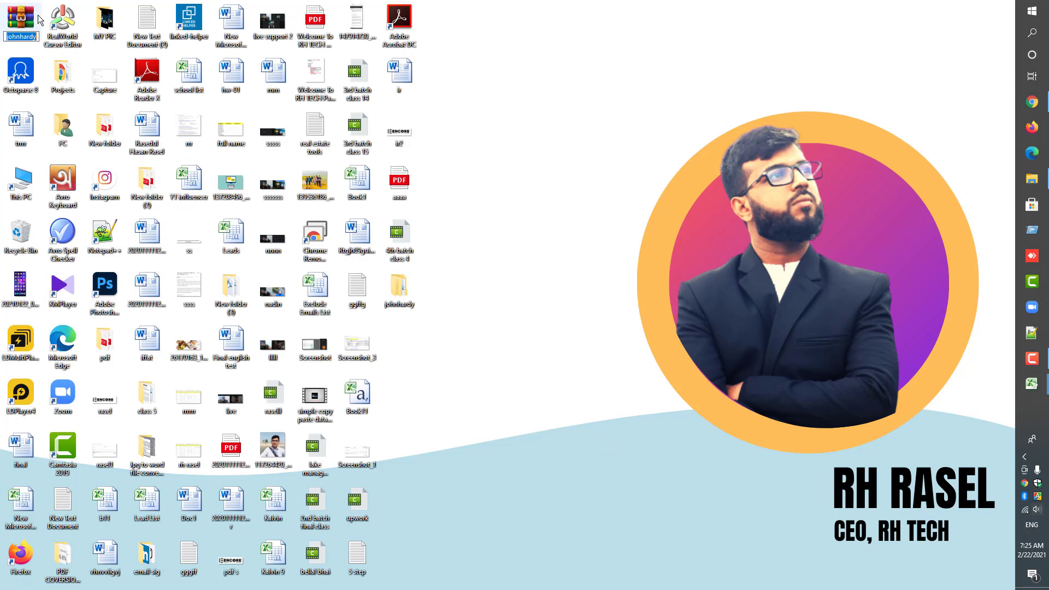
click(16, 21)
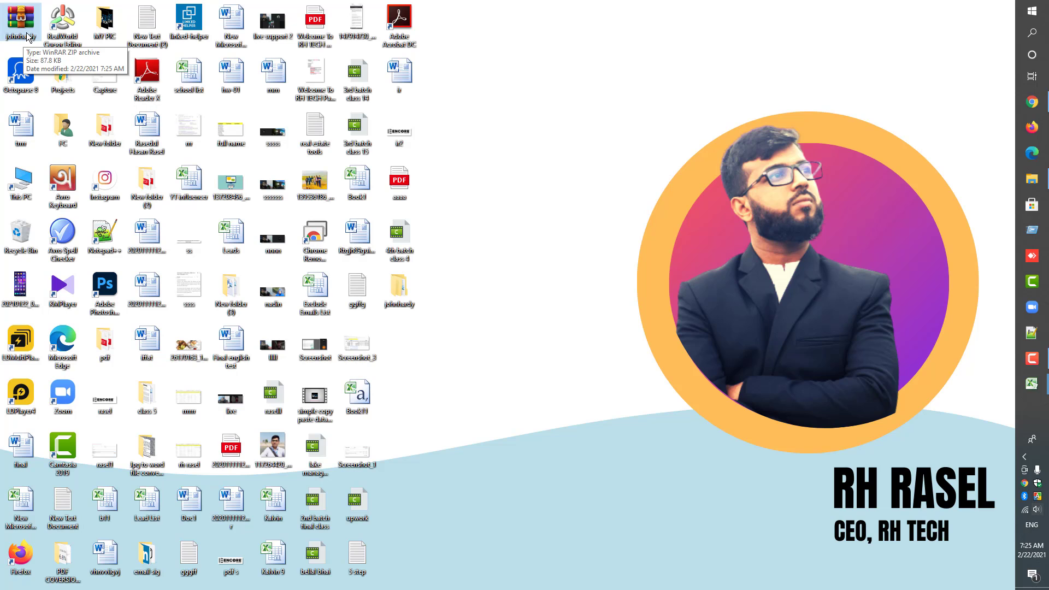
Switch to the buyer's email in Chrome to review the request for one zipped file per brand.
click(1032, 102)
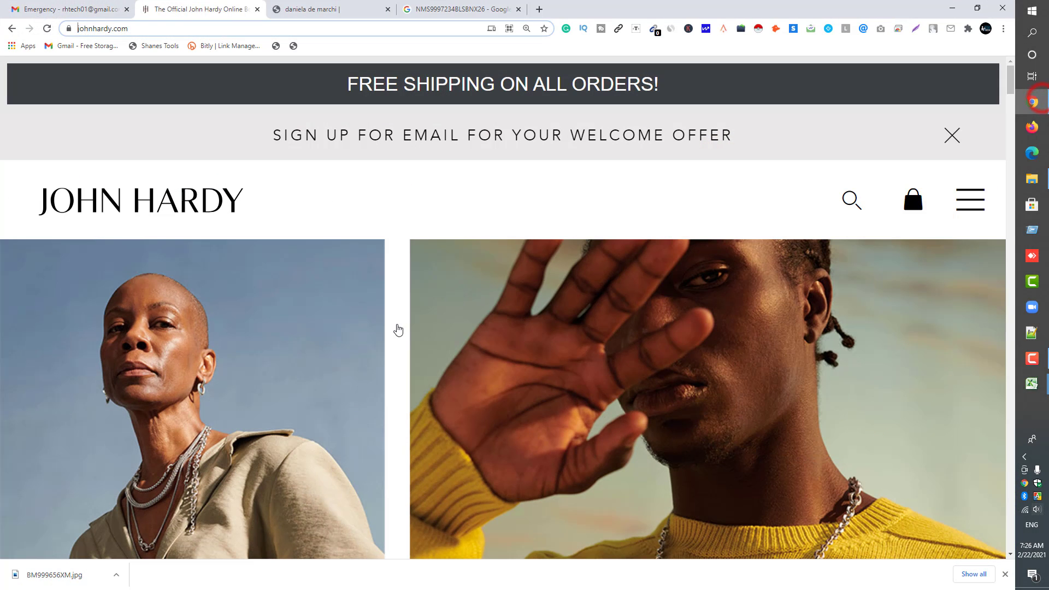
click(90, 9)
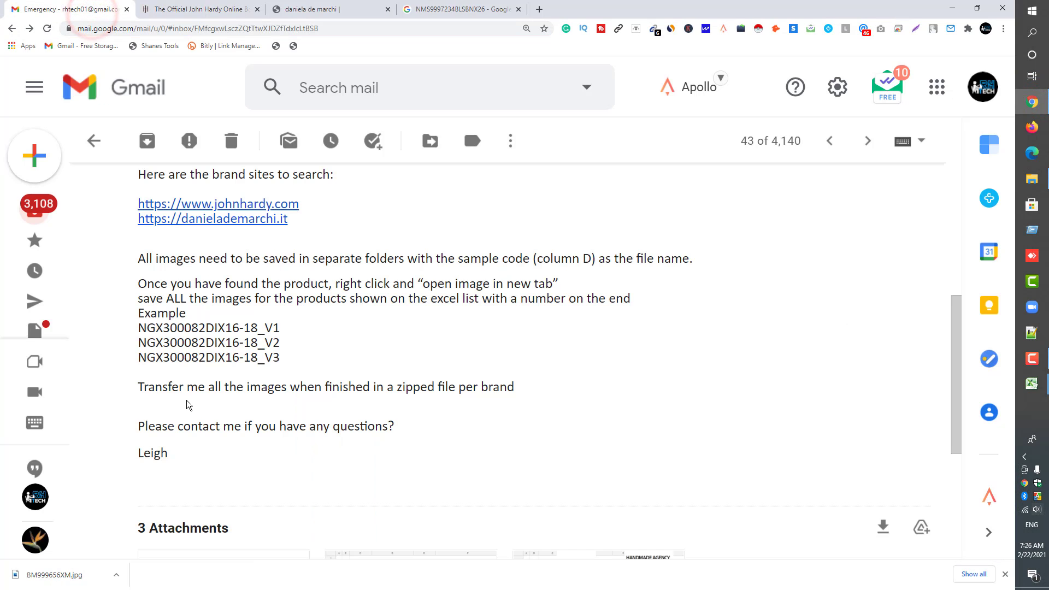